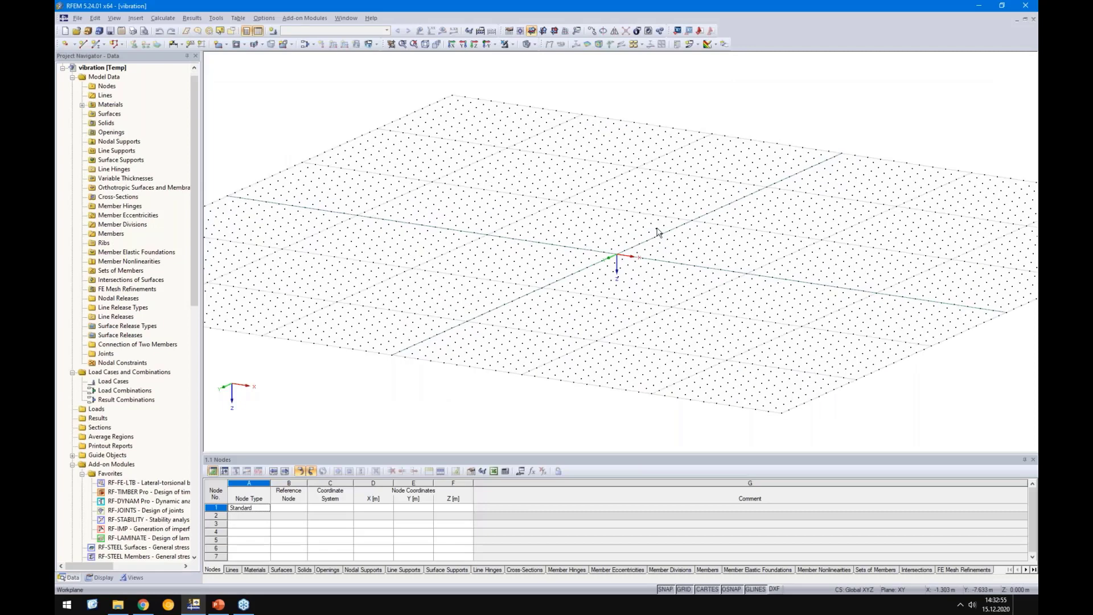
Delete all unassigned materials from the model data.
scroll(657, 232, "up", 2)
left_click(108, 104)
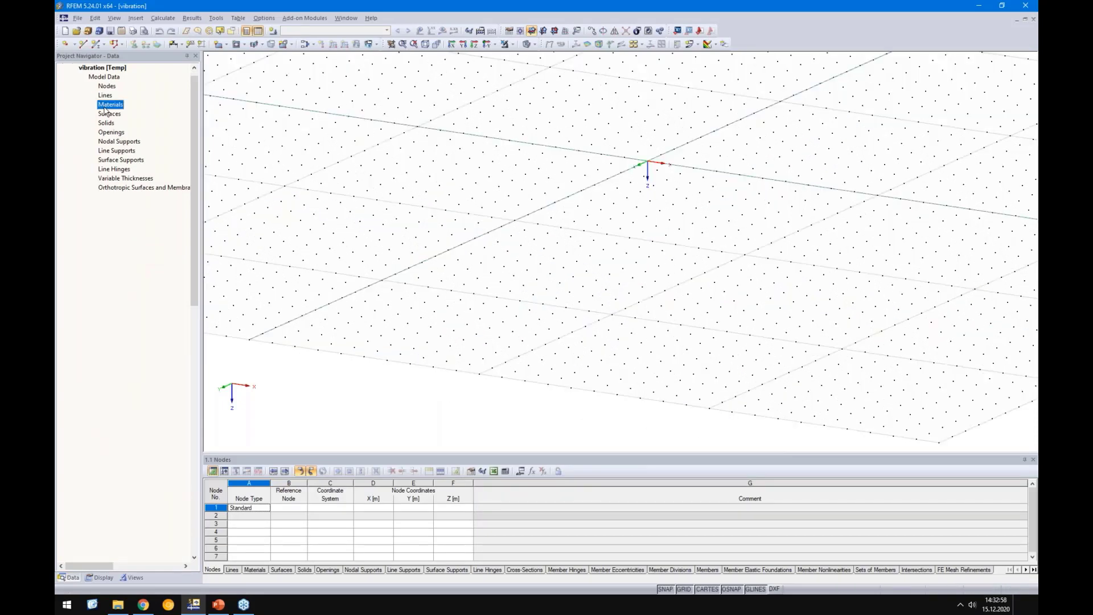
left_click(106, 106)
right_click(108, 105)
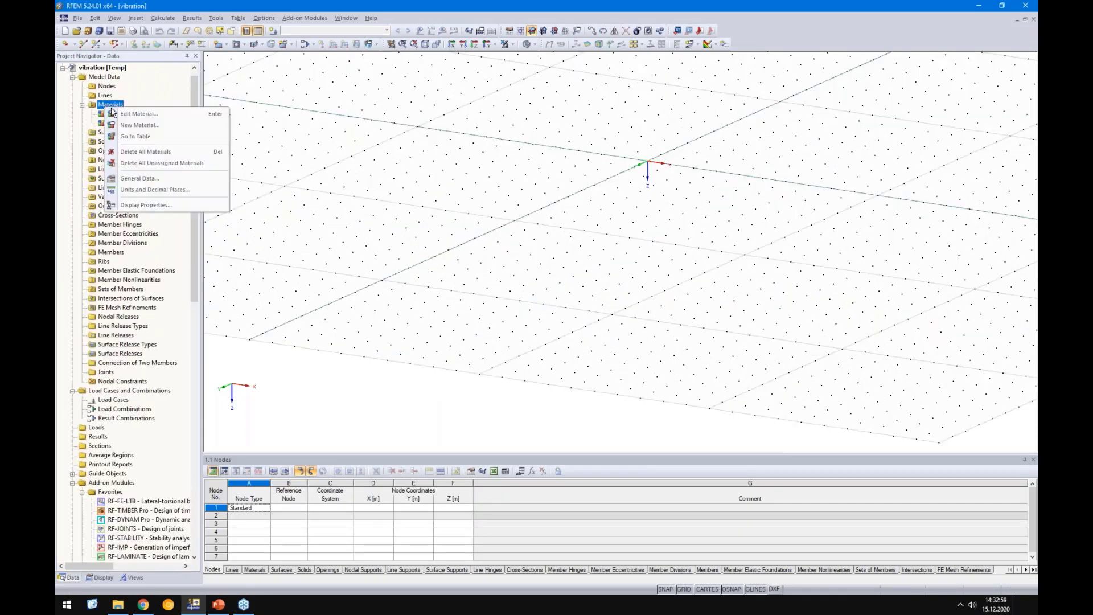
left_click(144, 163)
key("Return")
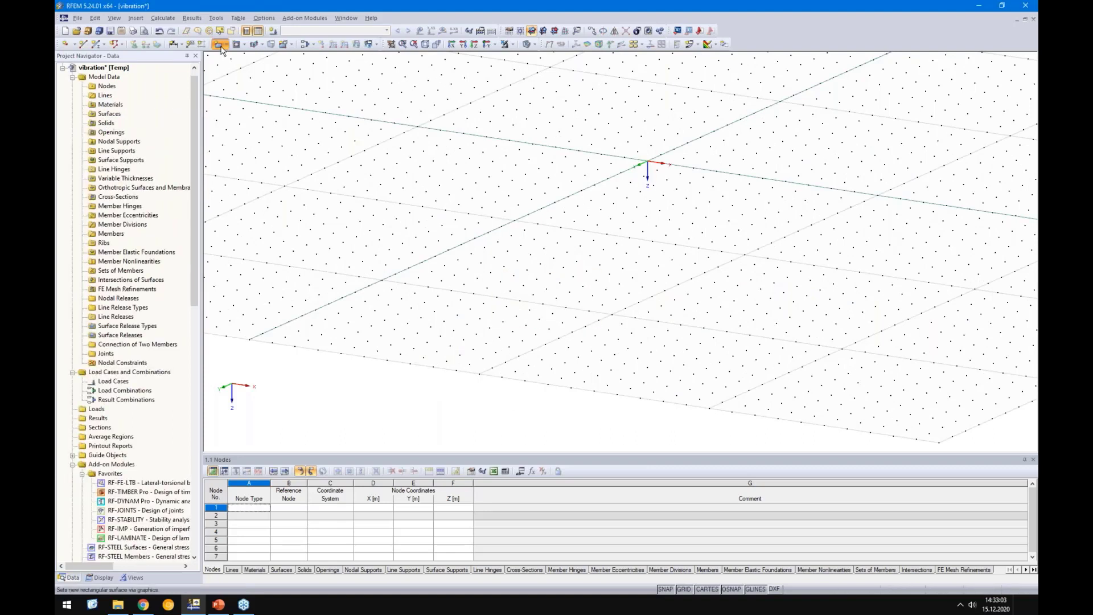
Import Poplar and Softwood Timber C22 from the material library for a new rectangular surface, checking the required modulus on the PowerPoint slide.
left_click(221, 47)
left_click(524, 245)
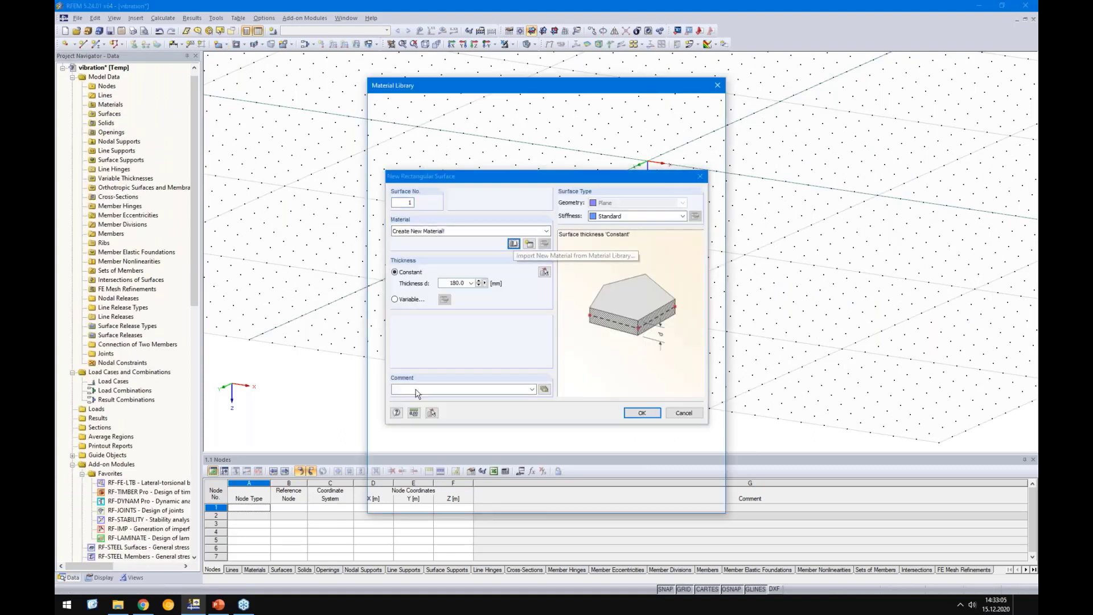
left_click(215, 604)
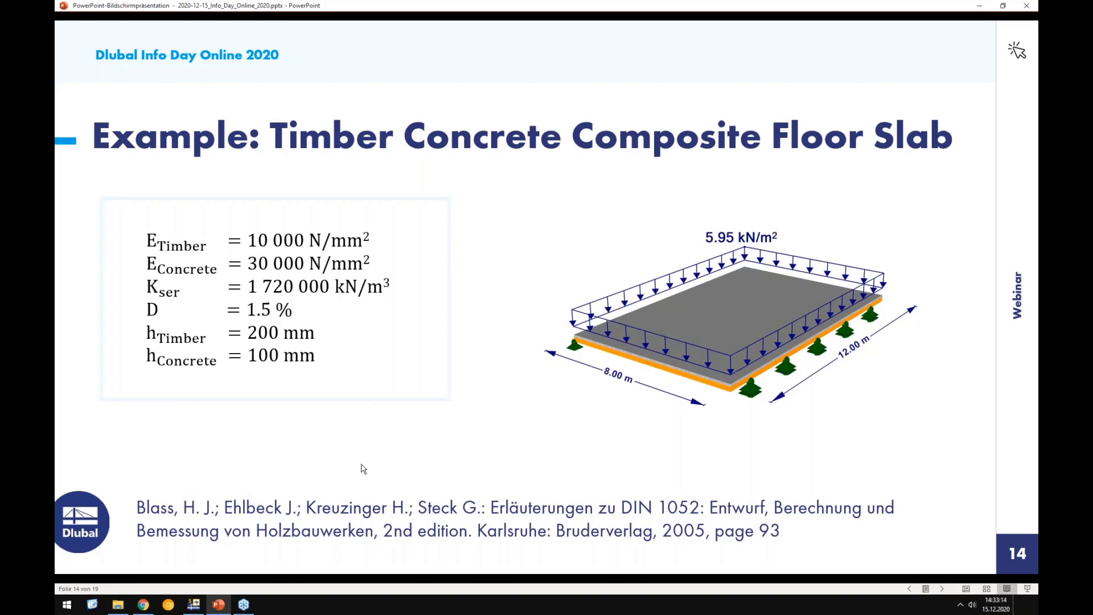
left_click(193, 604)
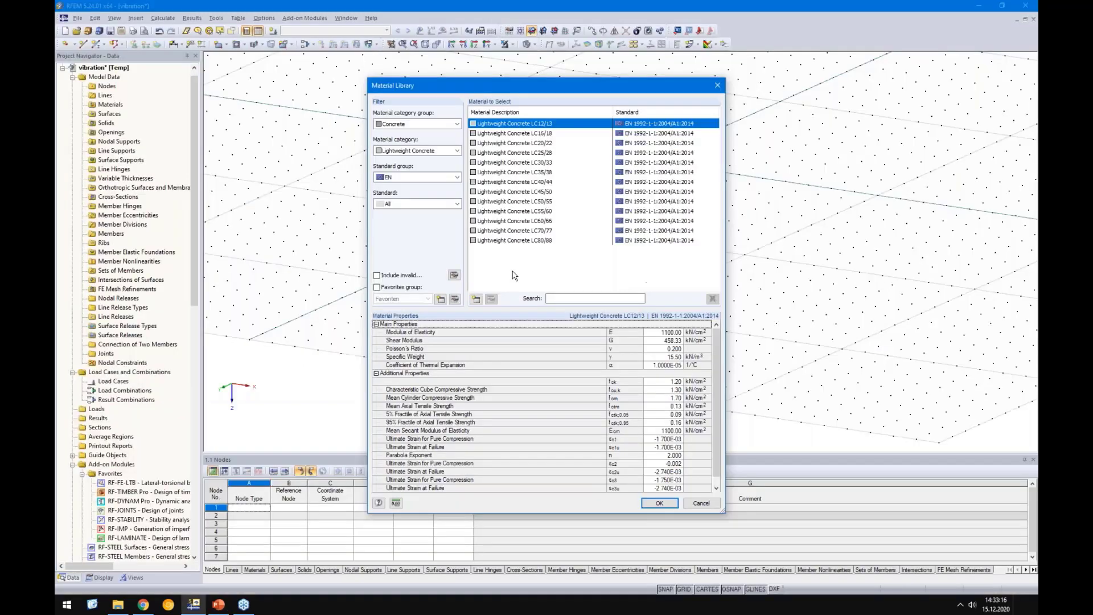
left_click(412, 150)
left_click(413, 154)
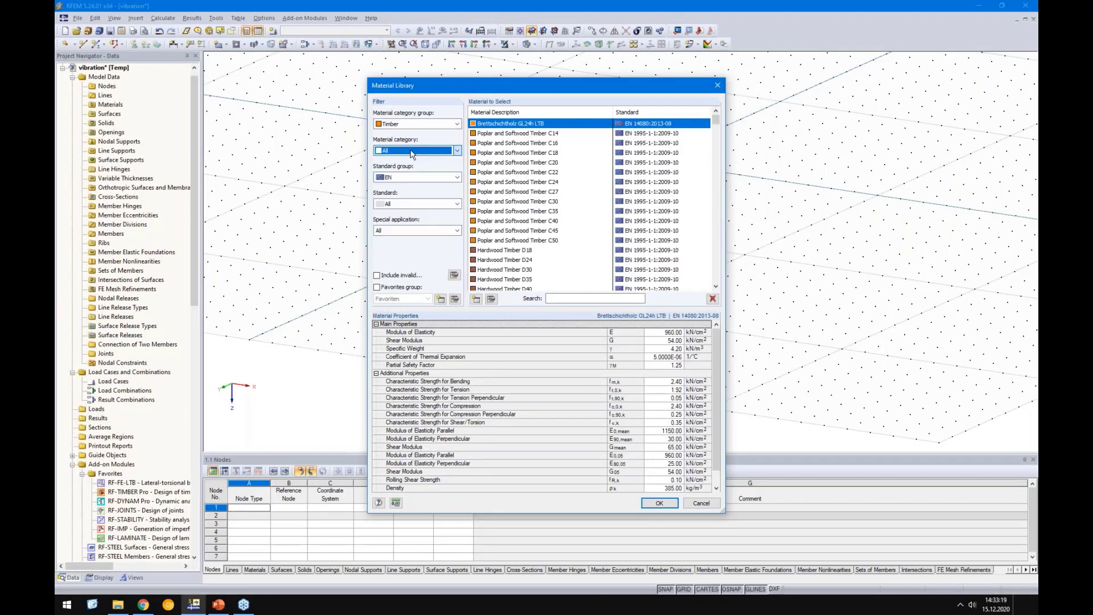
left_click(529, 172)
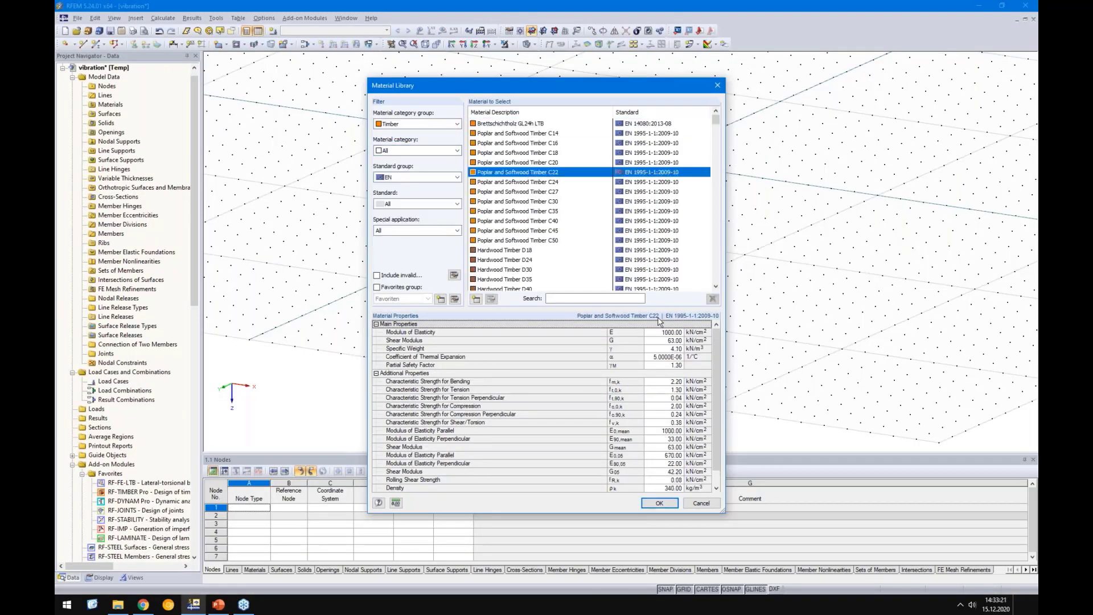
left_click(671, 336)
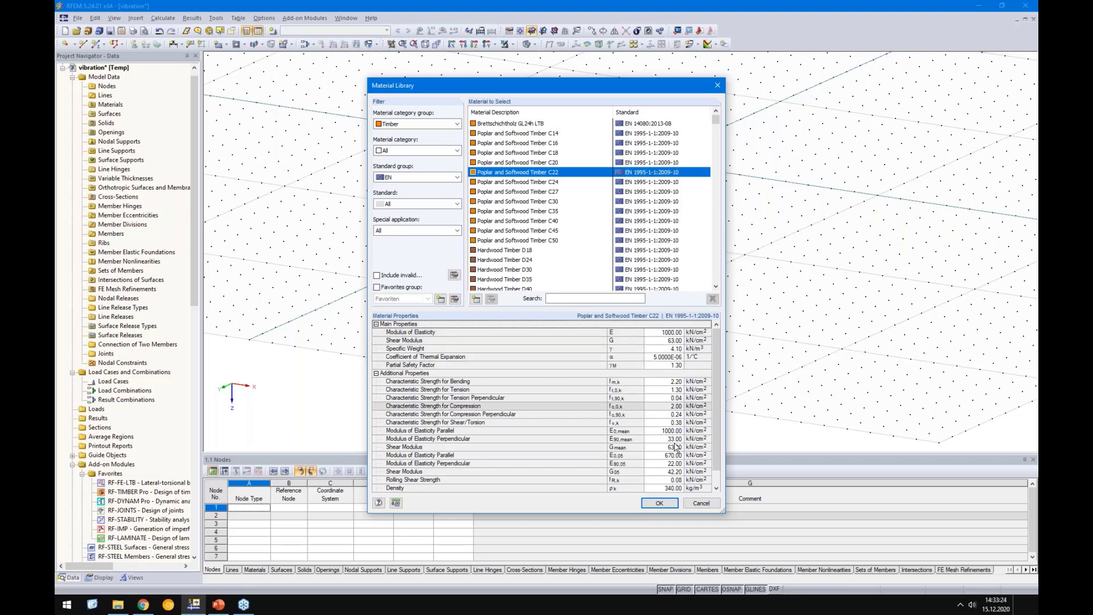
left_click(652, 504)
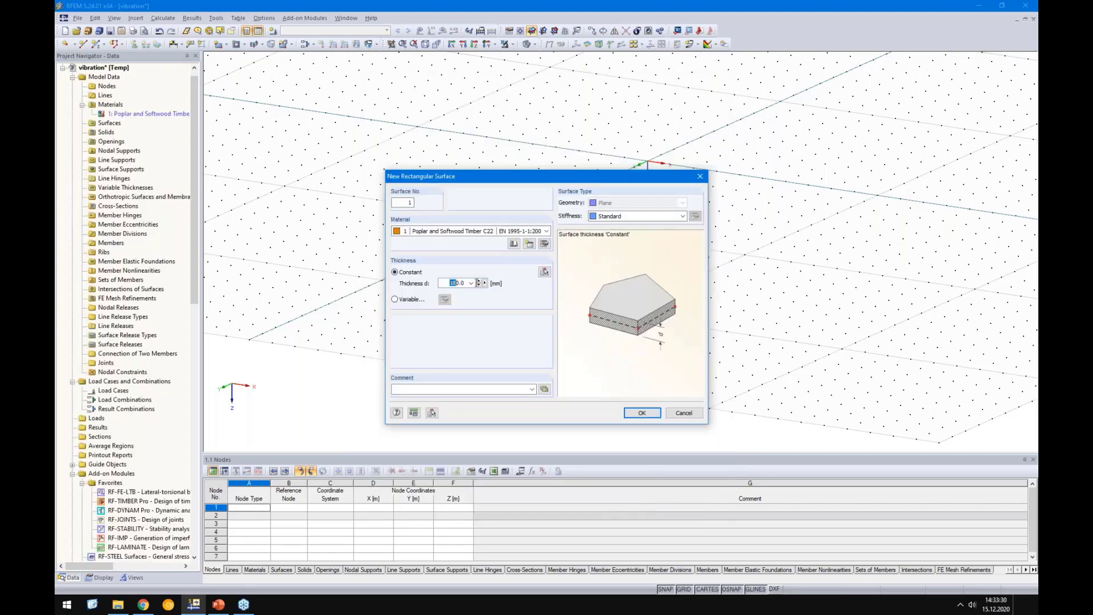
Set the new surface's thickness to 200 mm as given on the PowerPoint slide and its timber's material model to Orthotropic Elastic 2D.
left_click(221, 605)
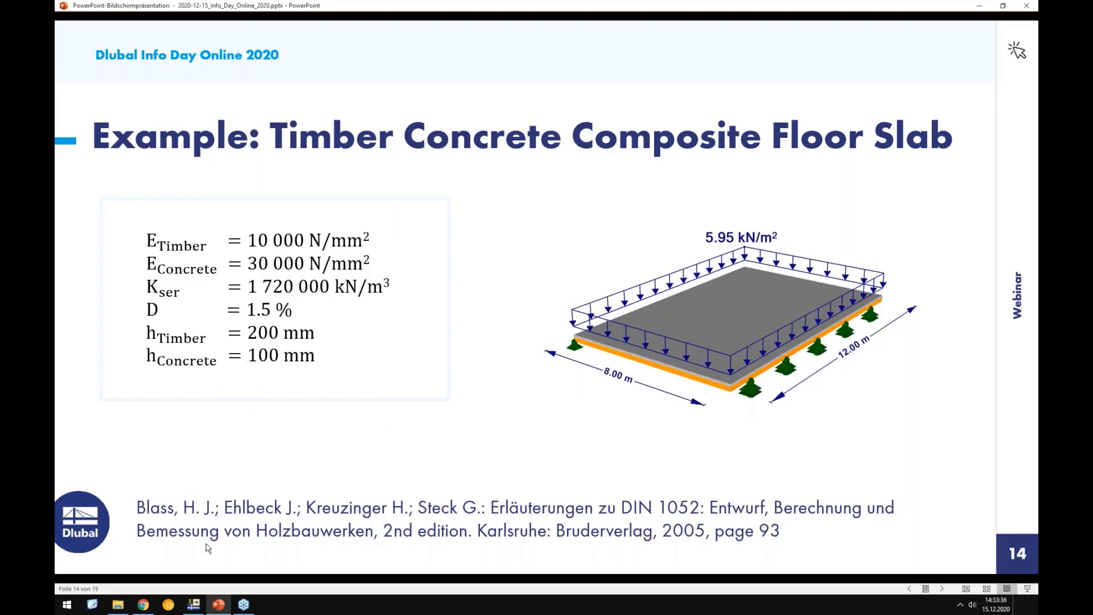
left_click(199, 611)
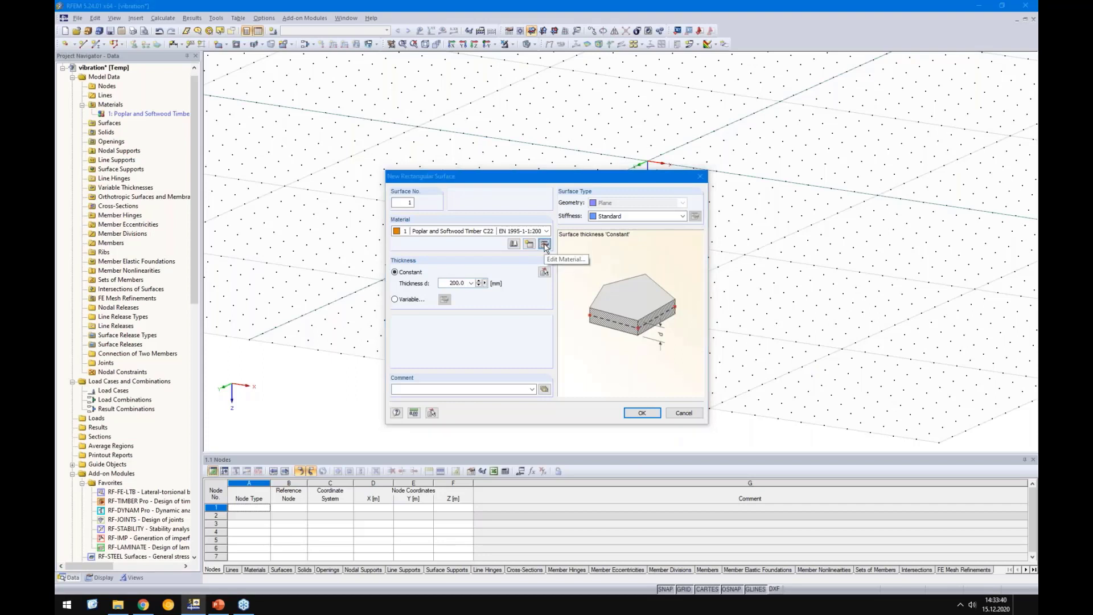
left_click(545, 244)
left_click(506, 349)
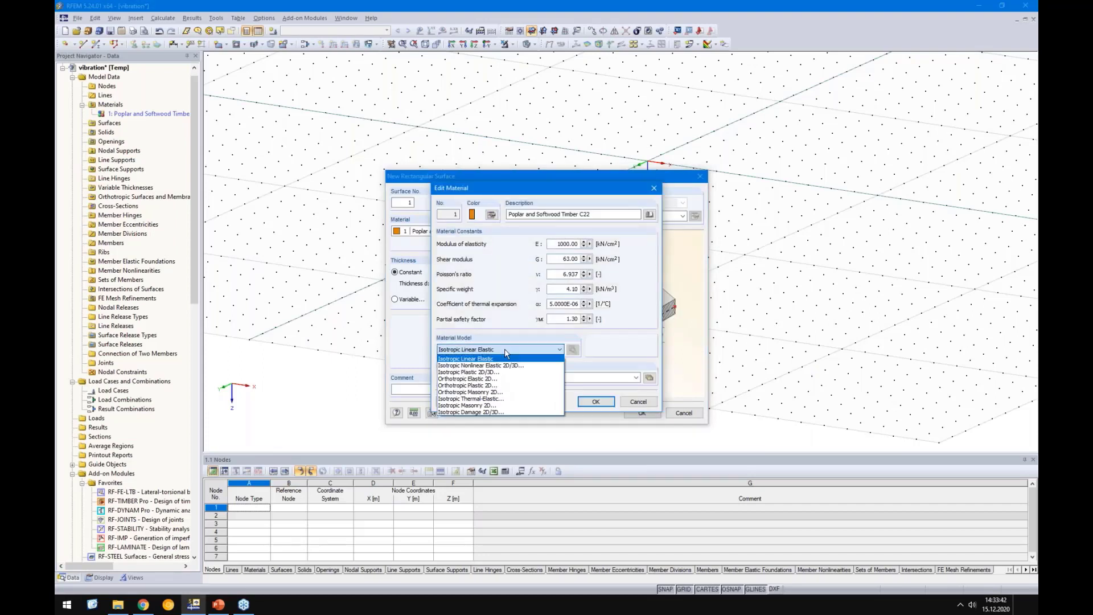
left_click(484, 380)
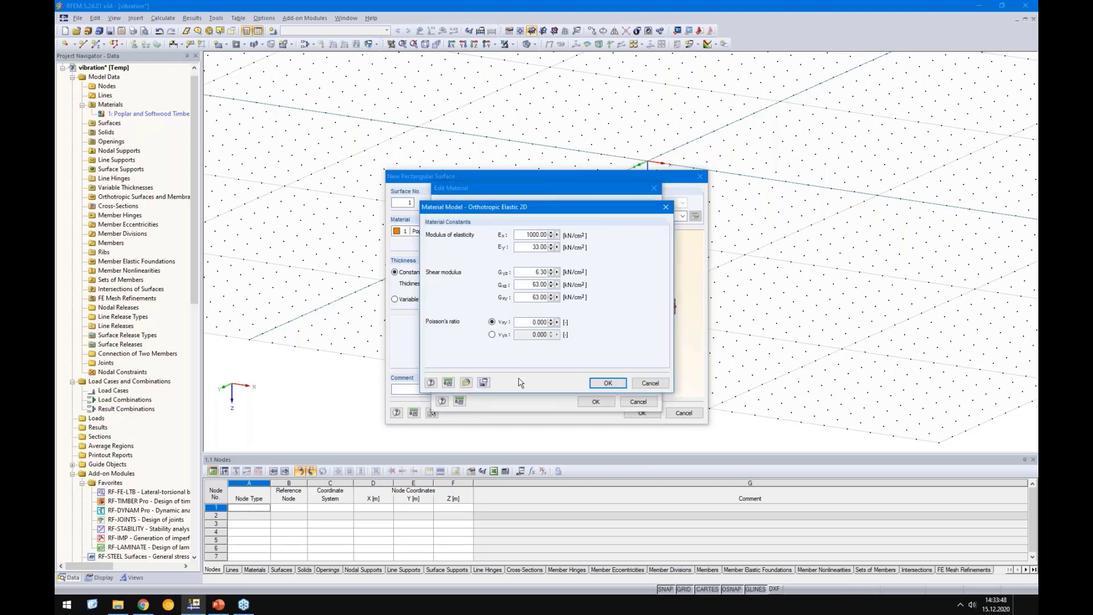
mouse_move(518, 233)
left_mouse_down()
mouse_move(554, 233)
mouse_move(528, 247)
mouse_move(558, 247)
left_mouse_up()
double_click(528, 235)
type("0")
left_click(603, 386)
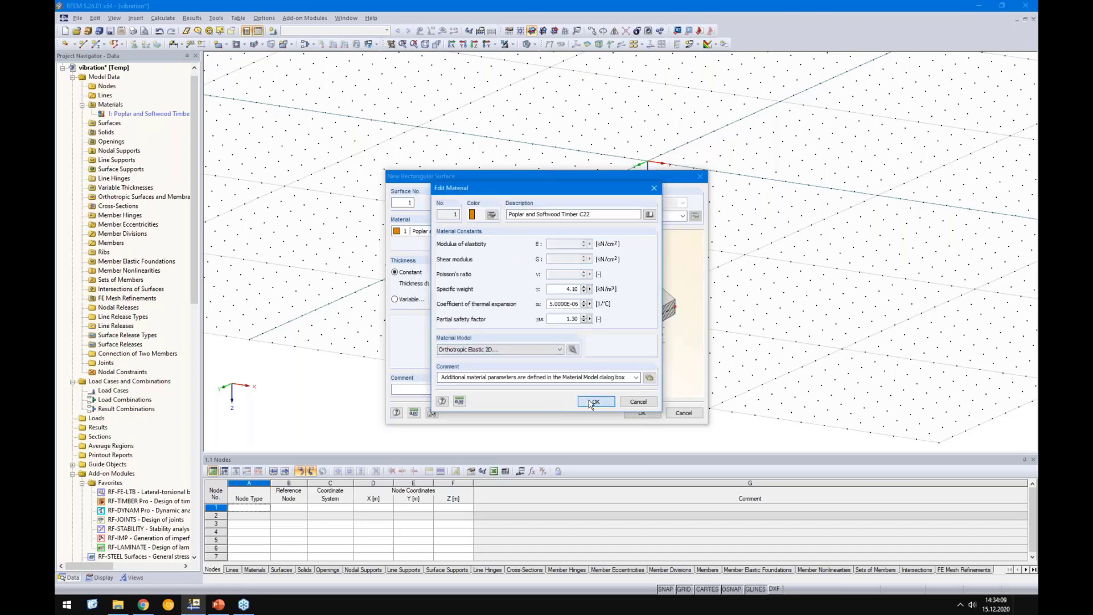
left_click(593, 402)
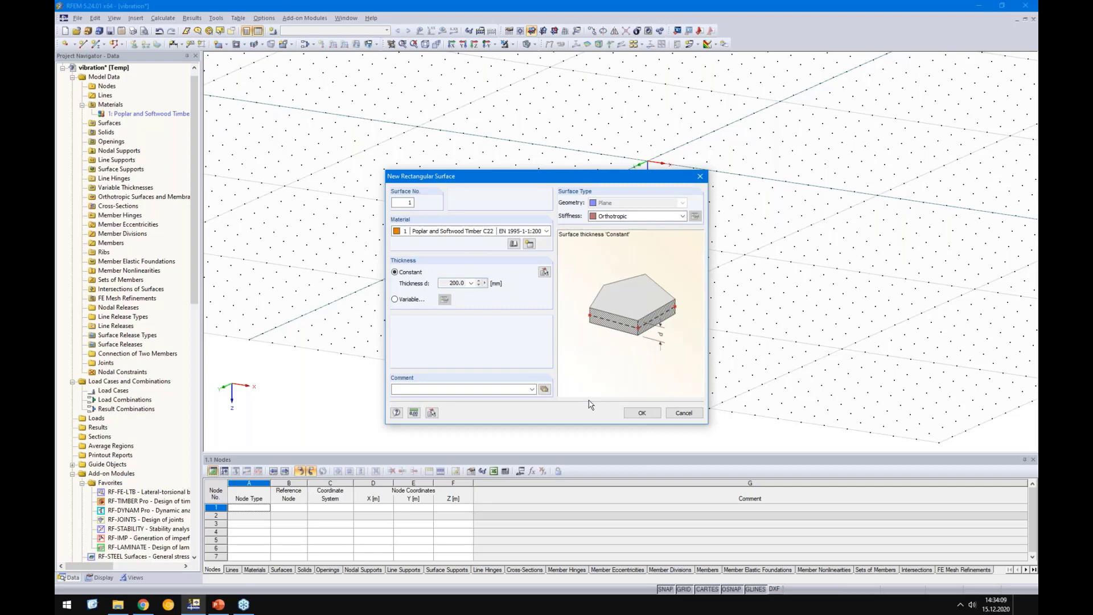
Draw the rectangular timber surface from the origin, 8 m along X and 12 m along Y.
left_click(642, 414)
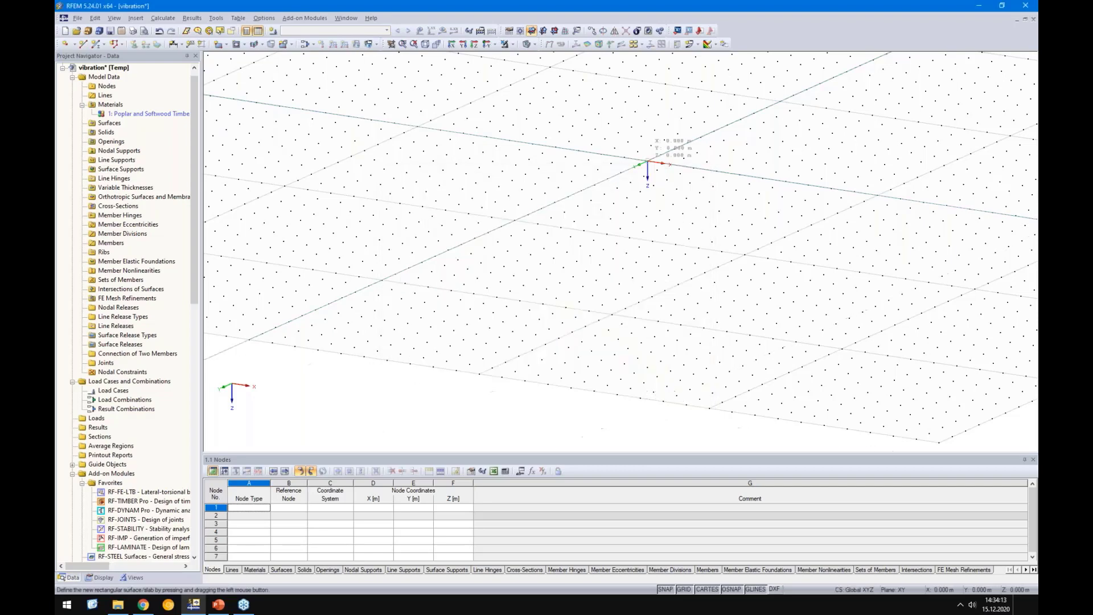
left_click_drag(647, 163, 673, 260)
left_click(672, 259)
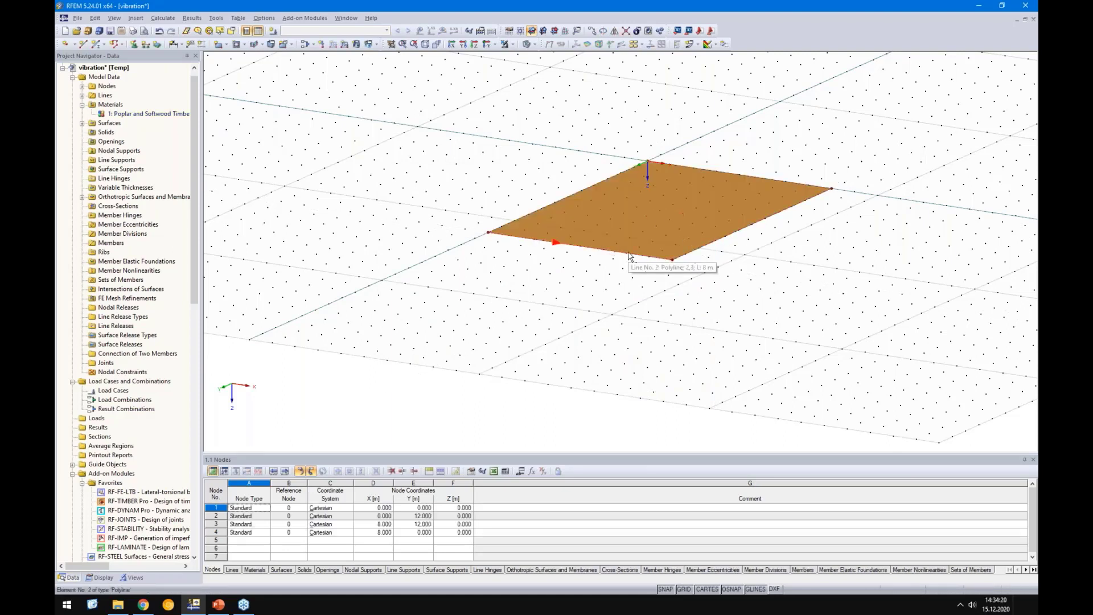
Copy the timber surface once with a displacement of 0.150 m in Z.
middle_click_drag(772, 284, 624, 341)
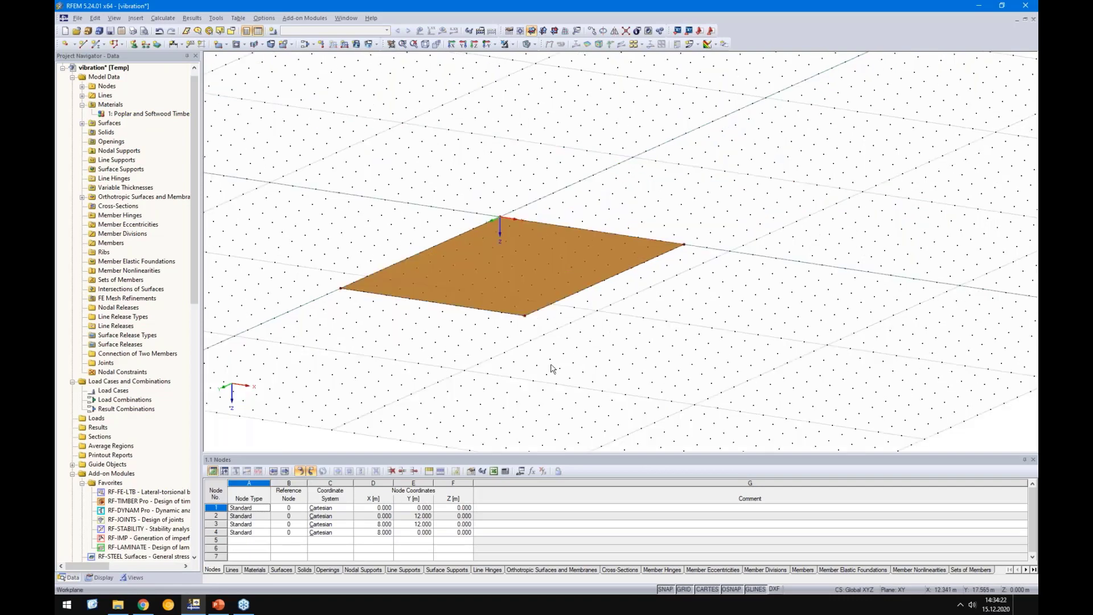
scroll(550, 364, "up", 1)
scroll(551, 364, "up", 1)
middle_click_drag(411, 340, 427, 364)
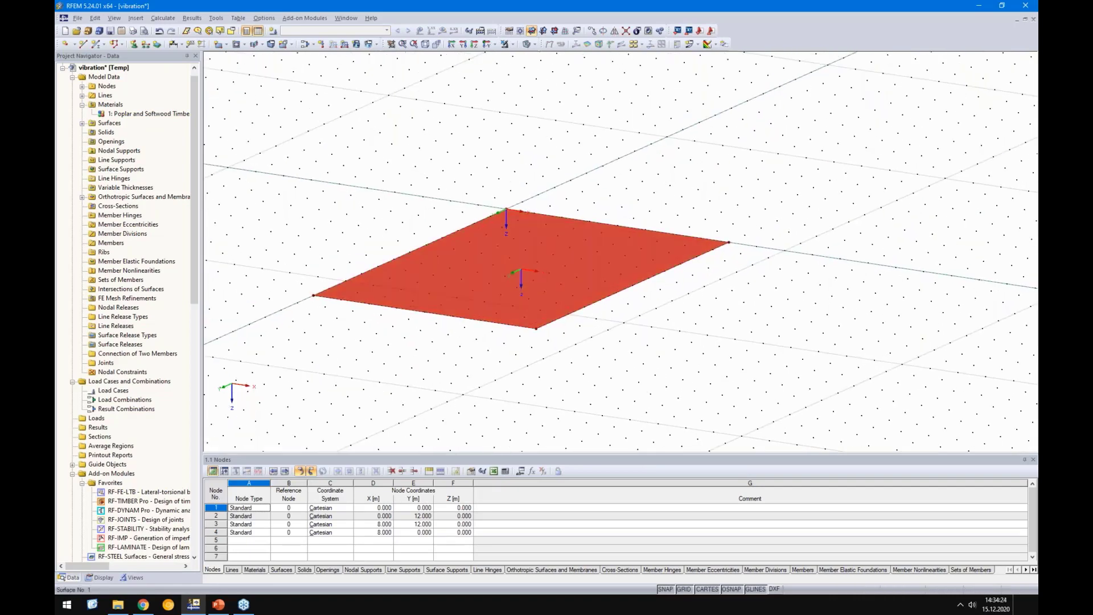
right_click(507, 293)
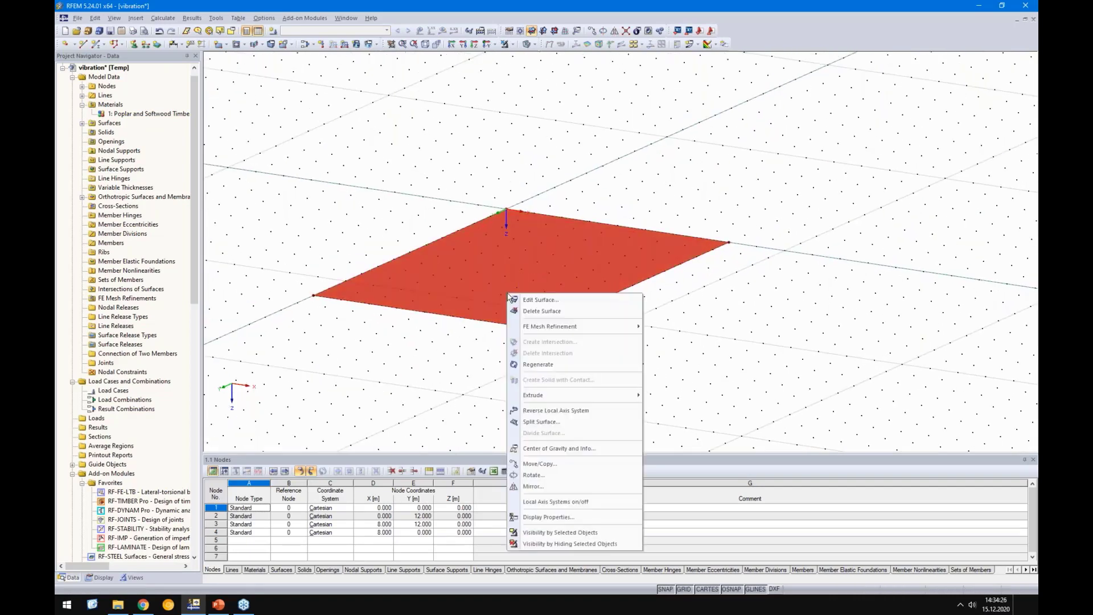
left_click(538, 464)
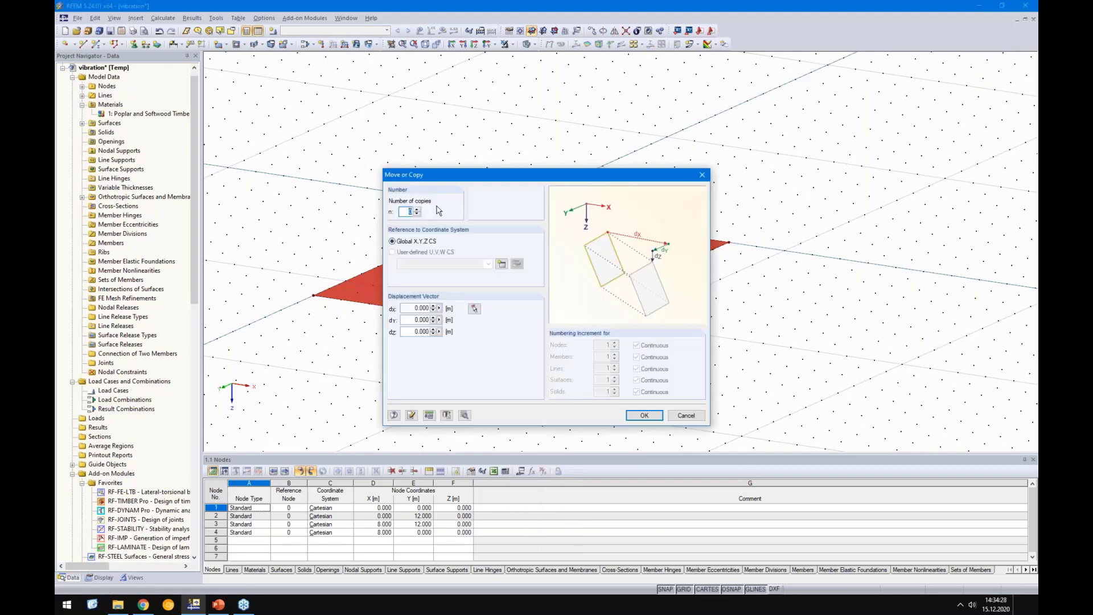
type("1")
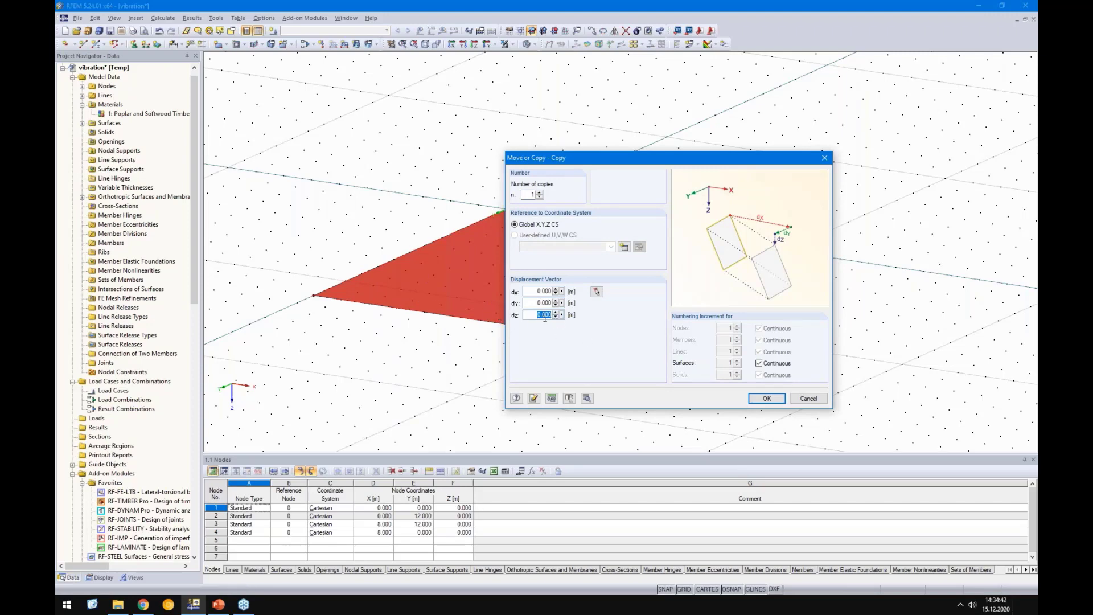
left_click(767, 398)
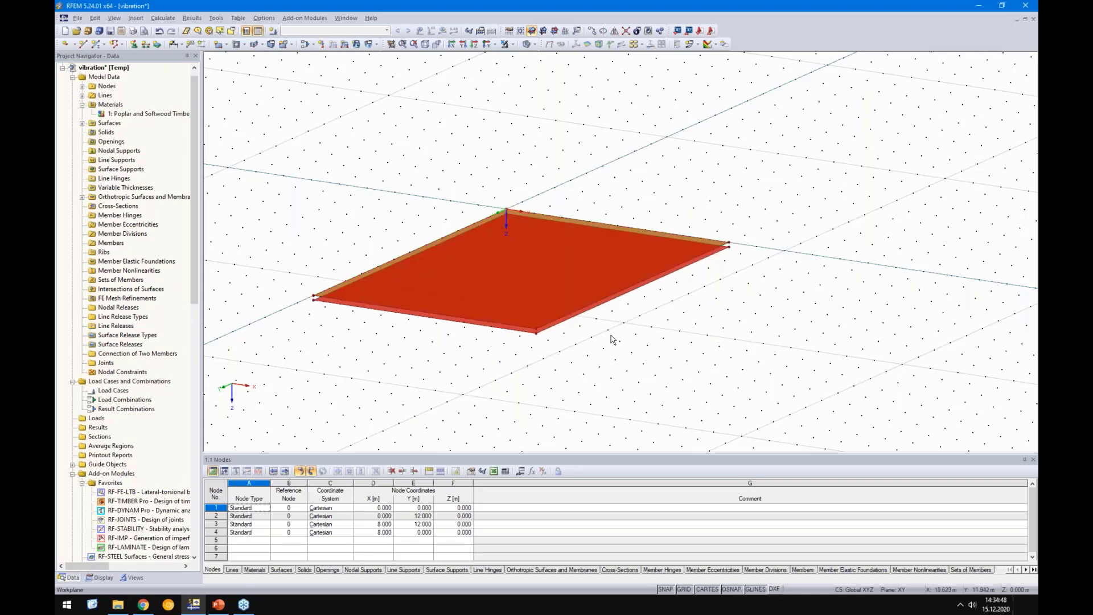
left_click(388, 319)
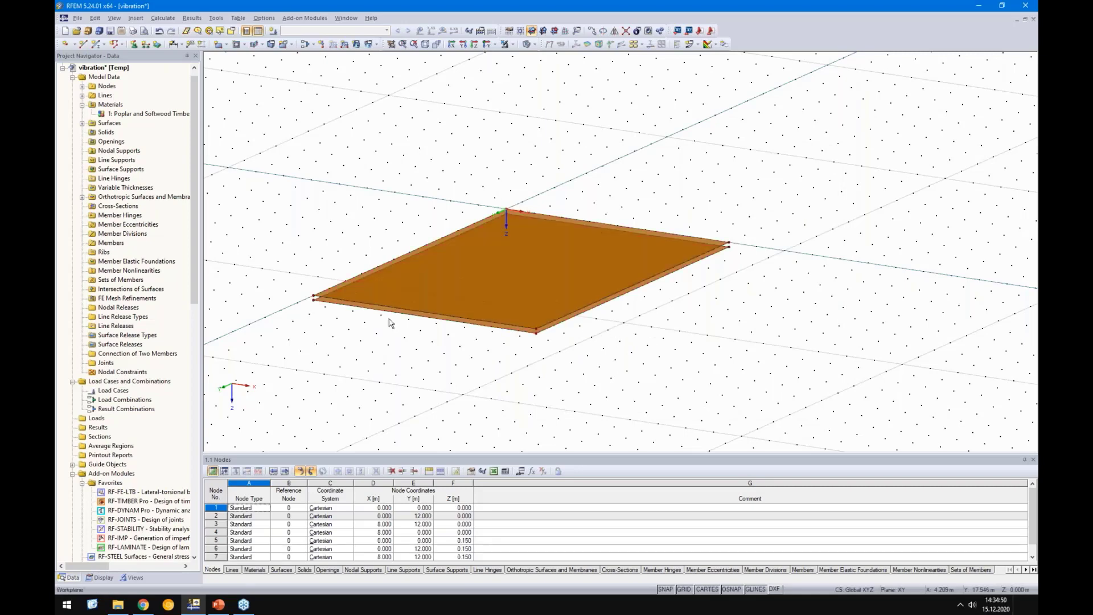
Assign Concrete C20/25 from the material library to the upper surface, checking the concrete modulus on the PowerPoint slide.
scroll(417, 303, "up", 2)
double_click(521, 305)
left_click(515, 311)
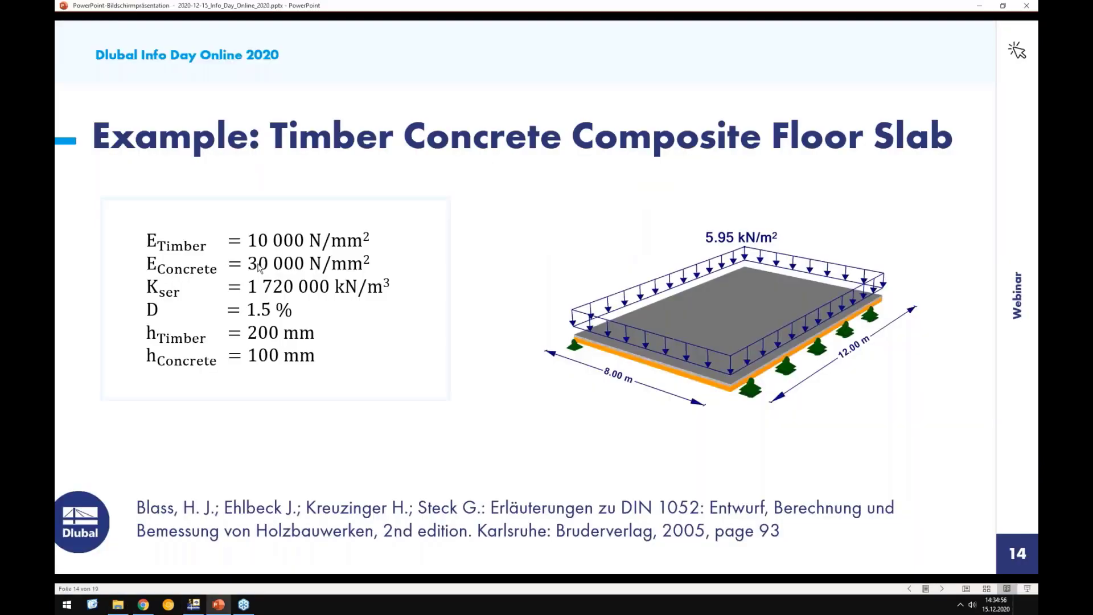
left_click(196, 606)
left_click(457, 123)
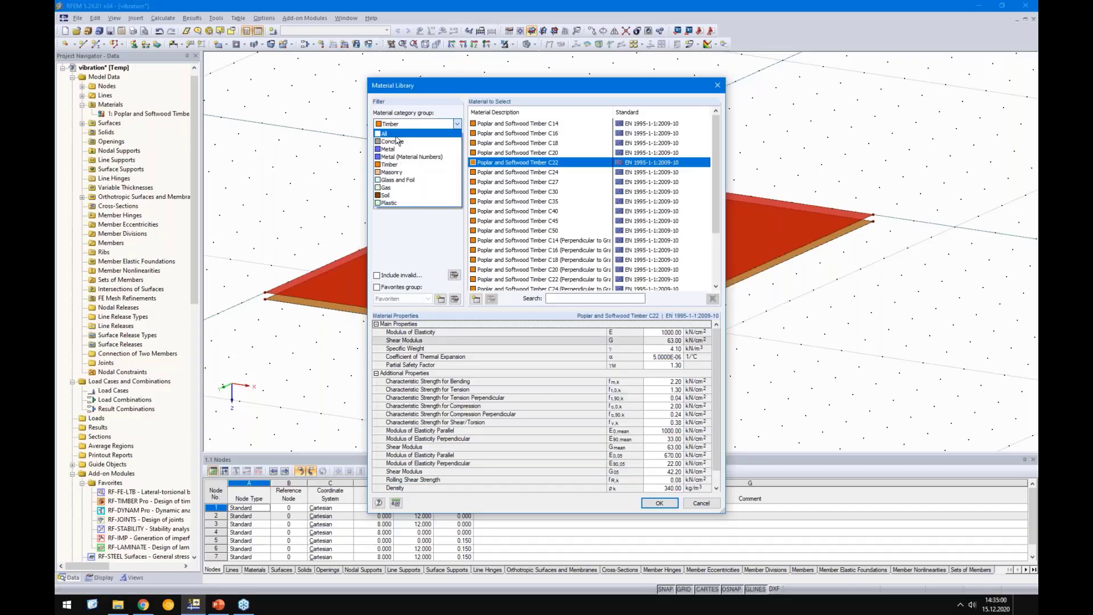
left_click(396, 143)
left_click(498, 143)
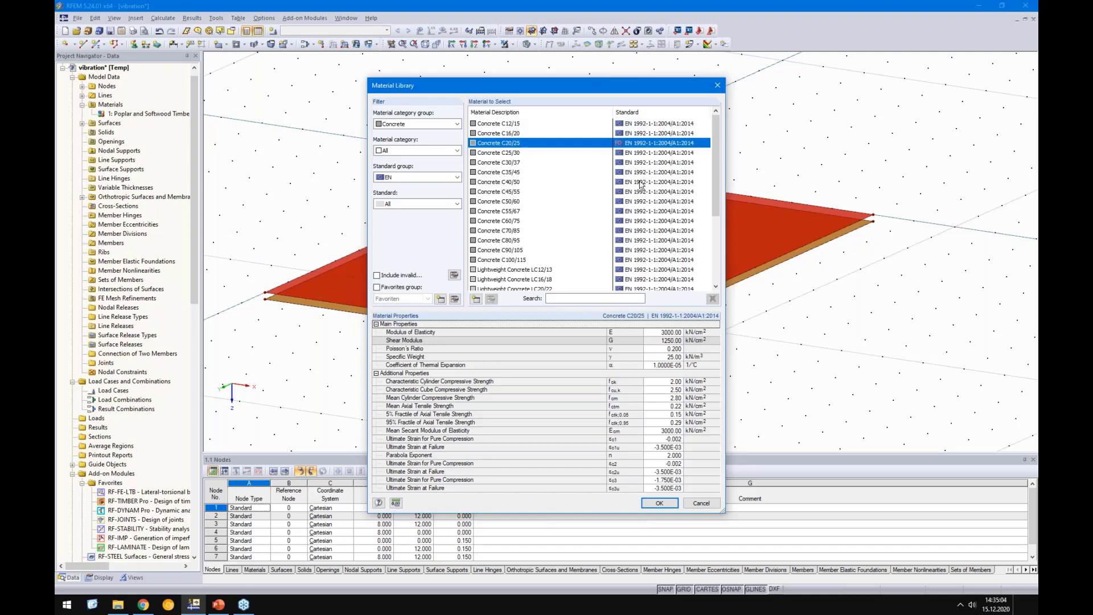
left_click(659, 504)
Set the concrete surface's constant thickness to 100 mm in its orthotropic stiffness settings and apply the surface changes.
left_click(697, 225)
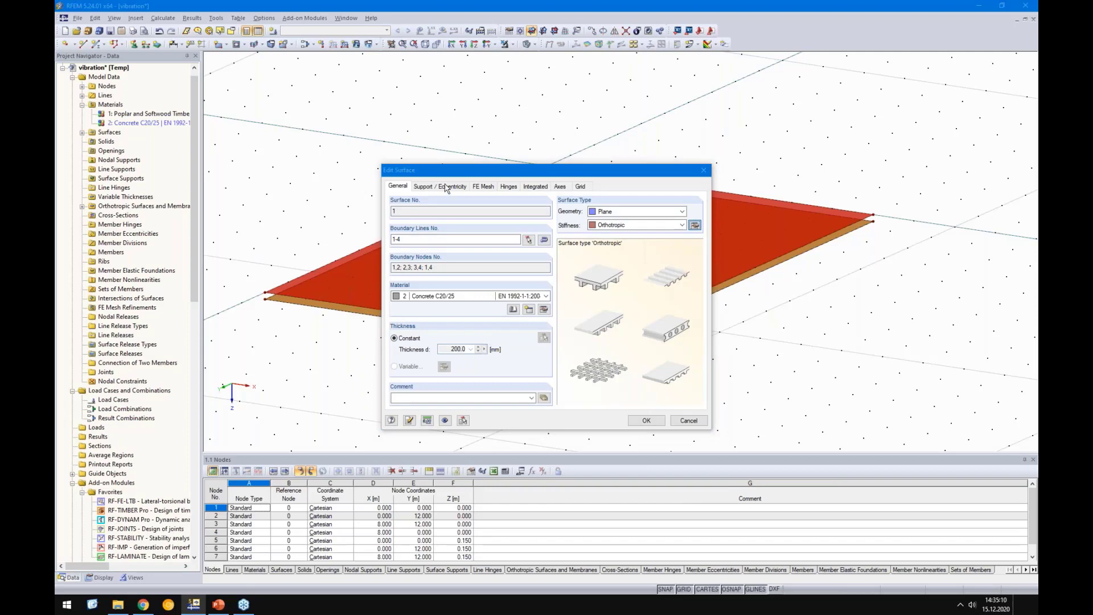
left_click(376, 168)
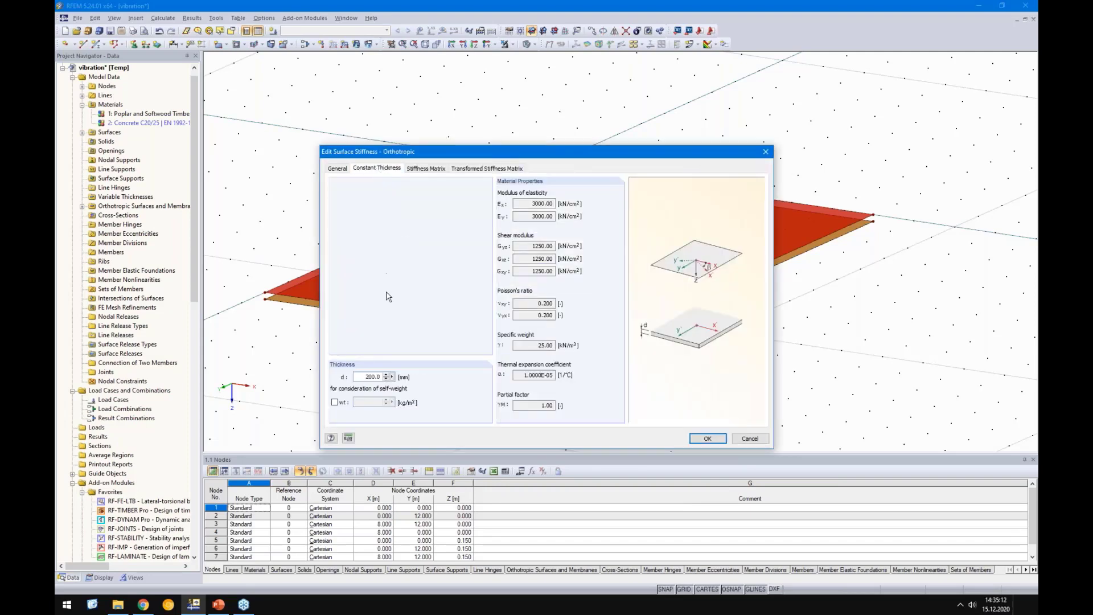
double_click(371, 376)
type("100")
left_click(707, 437)
left_click(645, 420)
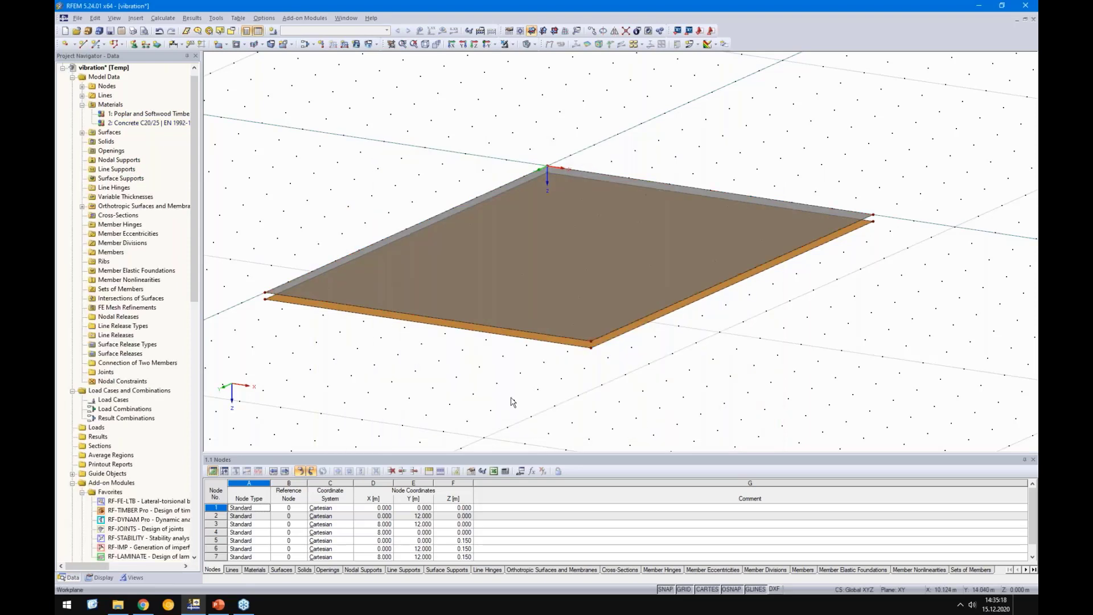
Render the surfaces filled with their thickness and inspect the contact between the concrete and timber layers at the slab corner.
left_click(107, 579)
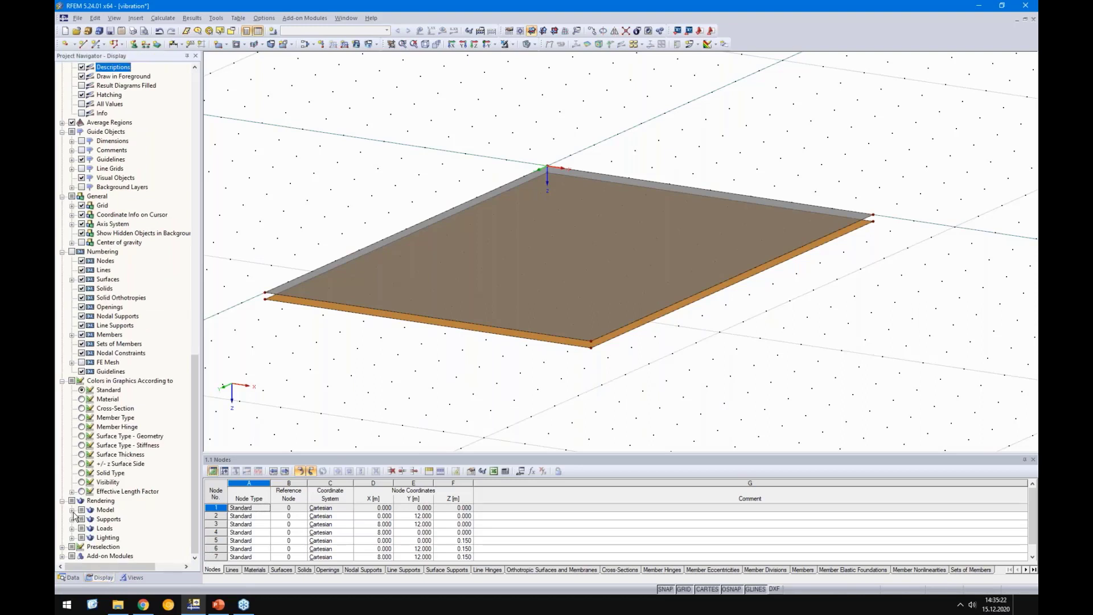
left_click(73, 510)
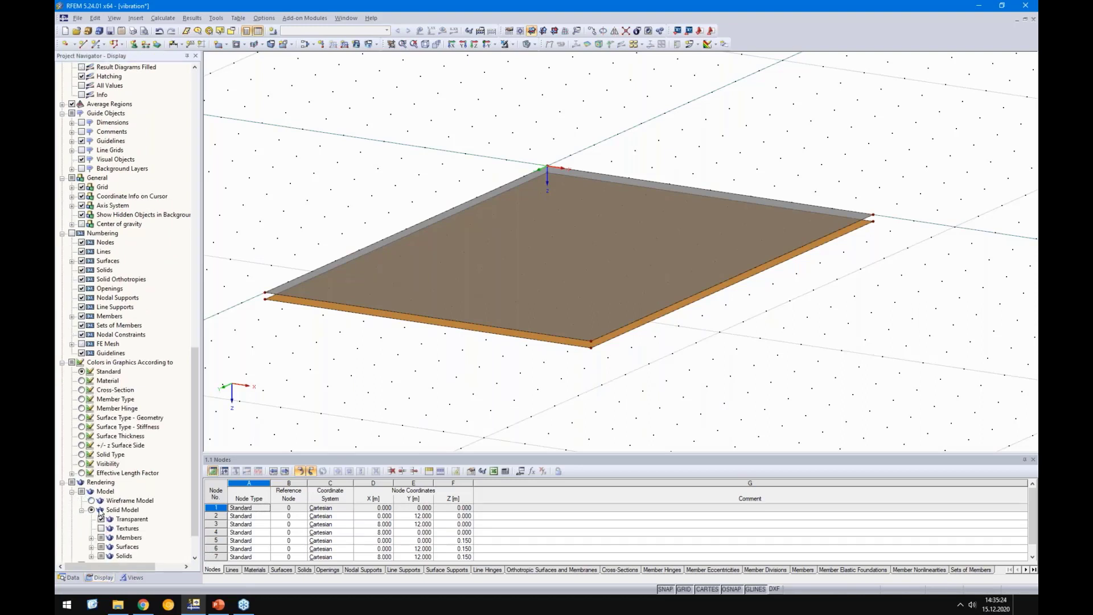
left_click(91, 500)
left_click(111, 537)
scroll(592, 342, "up", 5)
scroll(558, 360, "down", 1)
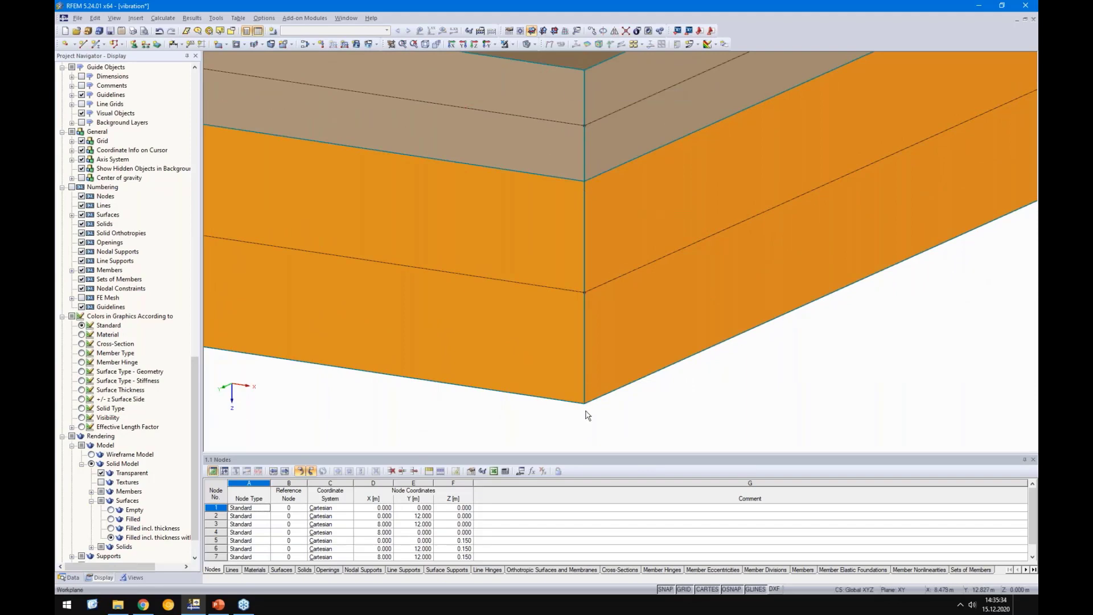
Set the surface rendering to Filled and switch off the work plane grid.
left_click(111, 518)
scroll(601, 311, "down", 6)
middle_click_drag(763, 386, 876, 319, "ctrl")
left_click(685, 589)
middle_click_drag(759, 428, 710, 282, "ctrl")
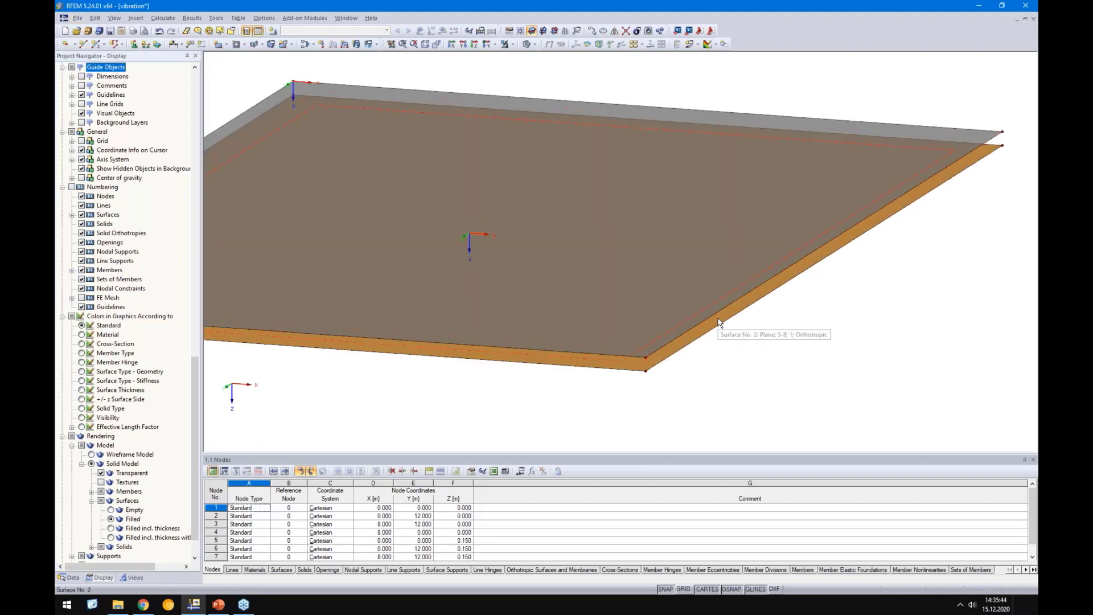
Select the timber and concrete surfaces together and create a contact solid between them.
scroll(718, 322, "down", 5)
middle_click_drag(786, 318, 746, 353, "ctrl")
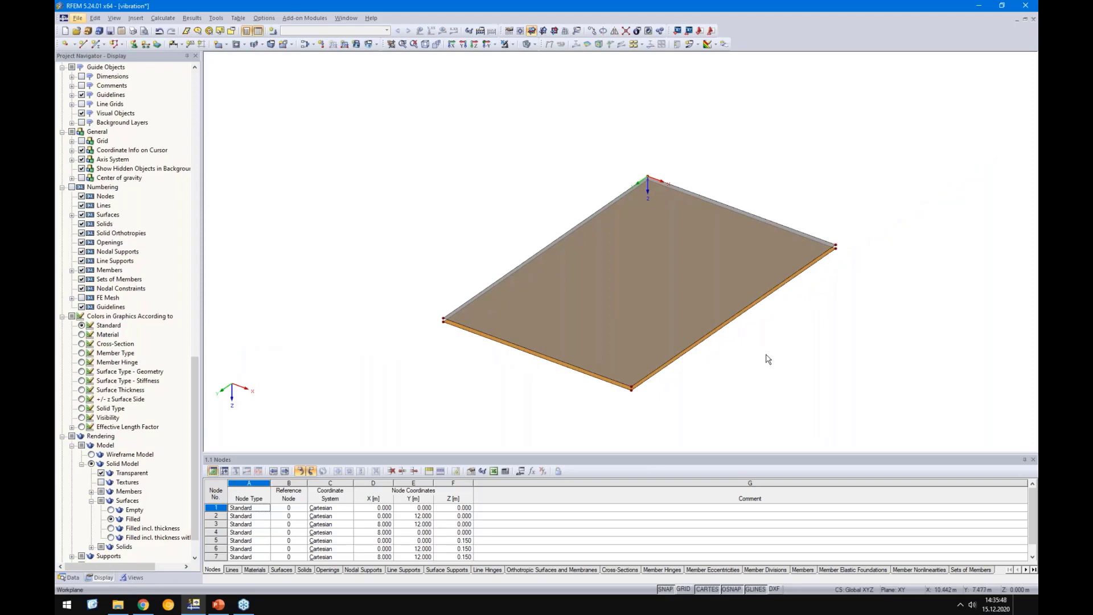
middle_click_drag(759, 368, 659, 309)
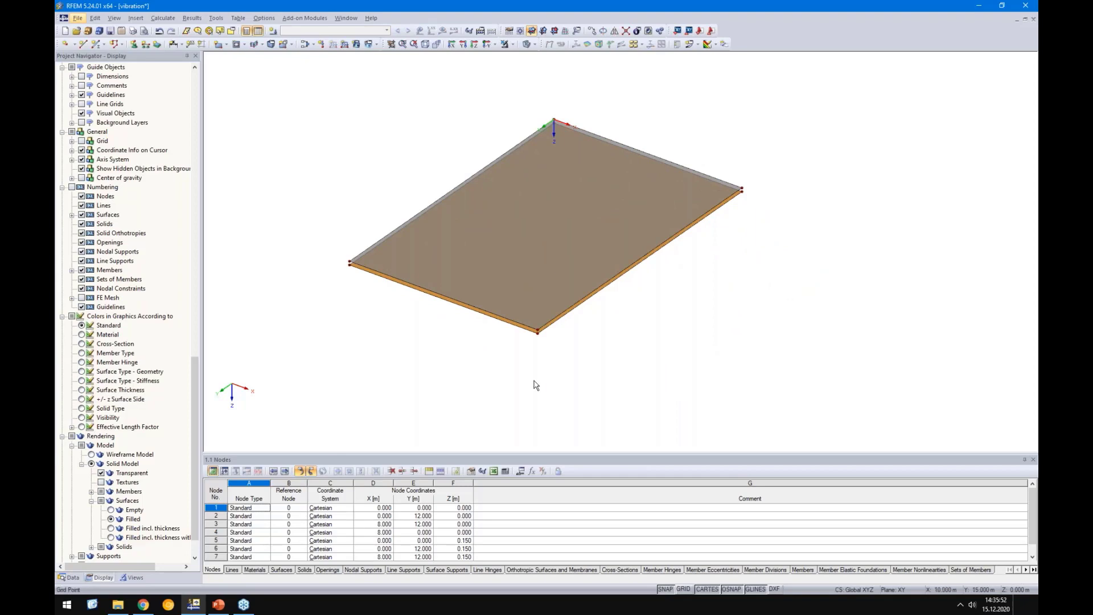
left_click_drag(786, 407, 319, 94)
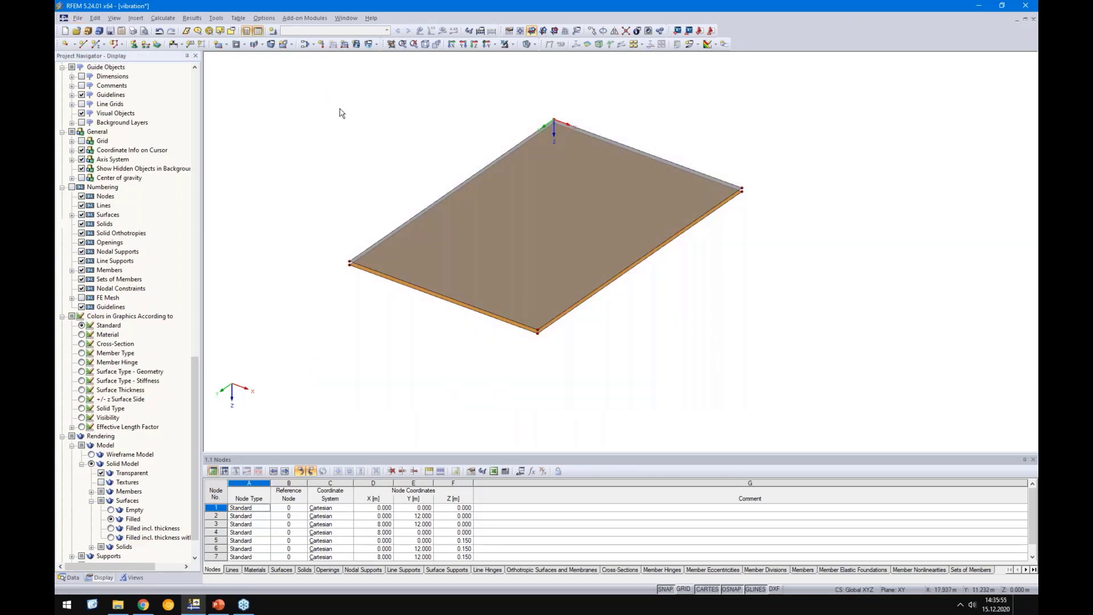
right_click(519, 239)
mouse_move(571, 245)
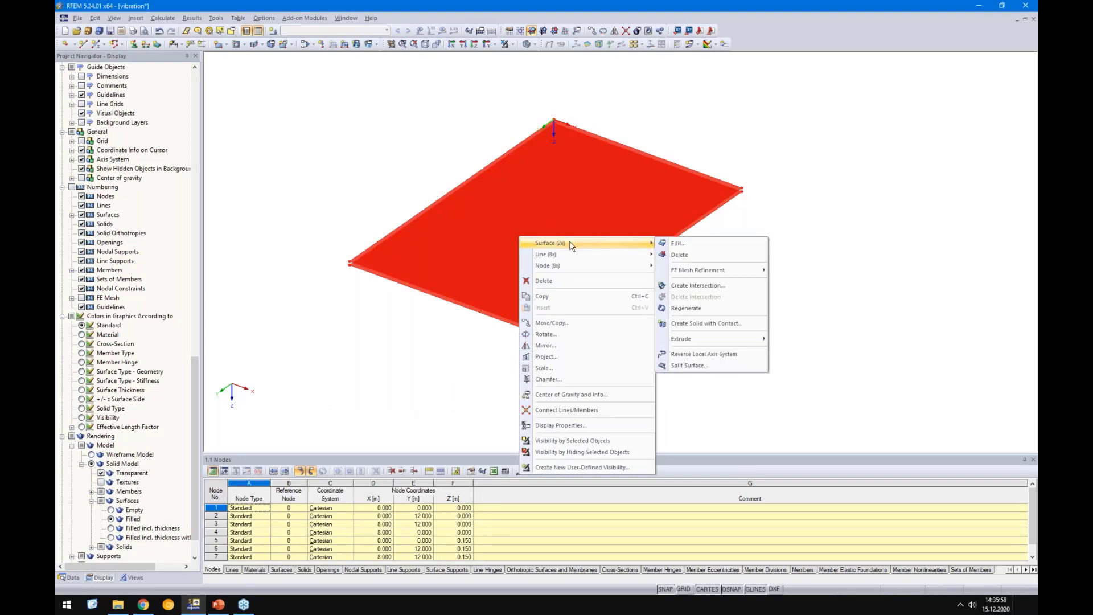
left_click(718, 324)
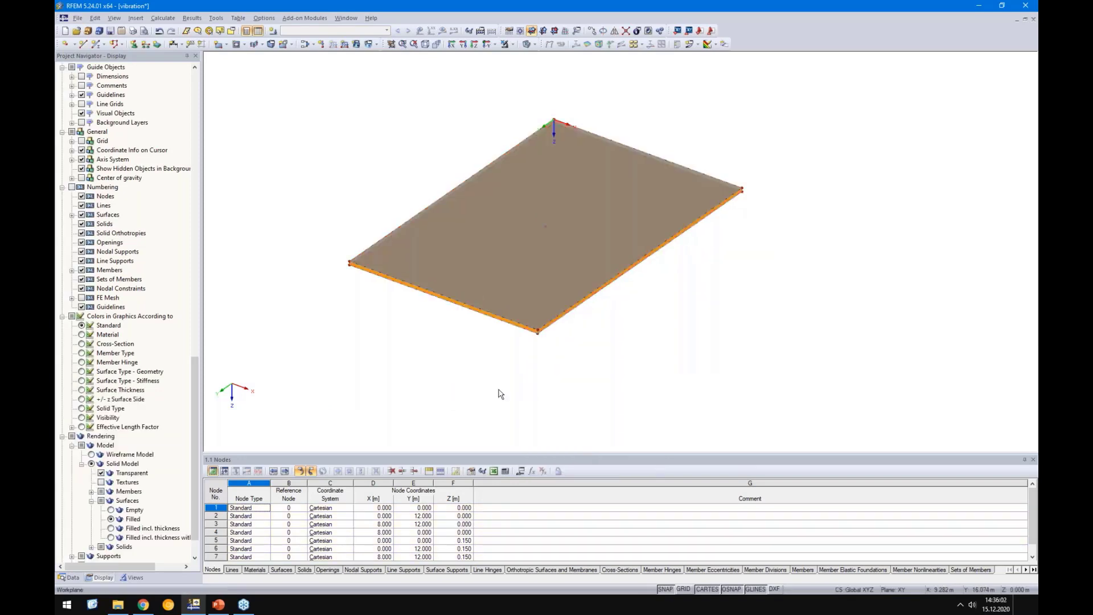
Examine the stiffness type of the side surface generated along the slab's edge, leaving its settings as they are.
scroll(546, 330, "up", 5)
left_click(410, 345)
middle_click_drag(453, 383, 538, 305, "ctrl")
scroll(423, 337, "up", 5)
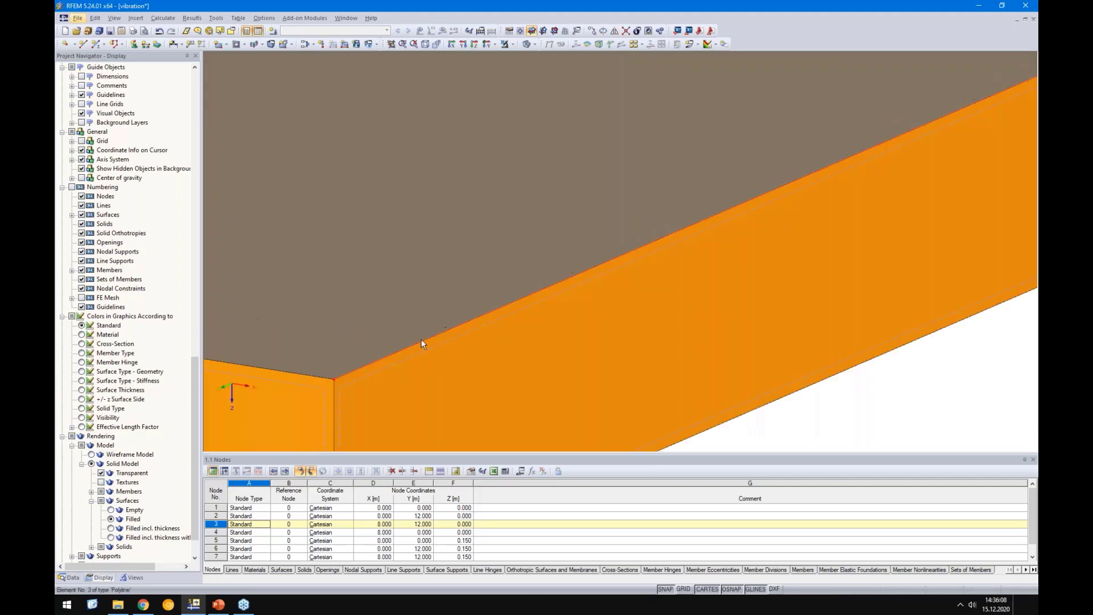
double_click(418, 351)
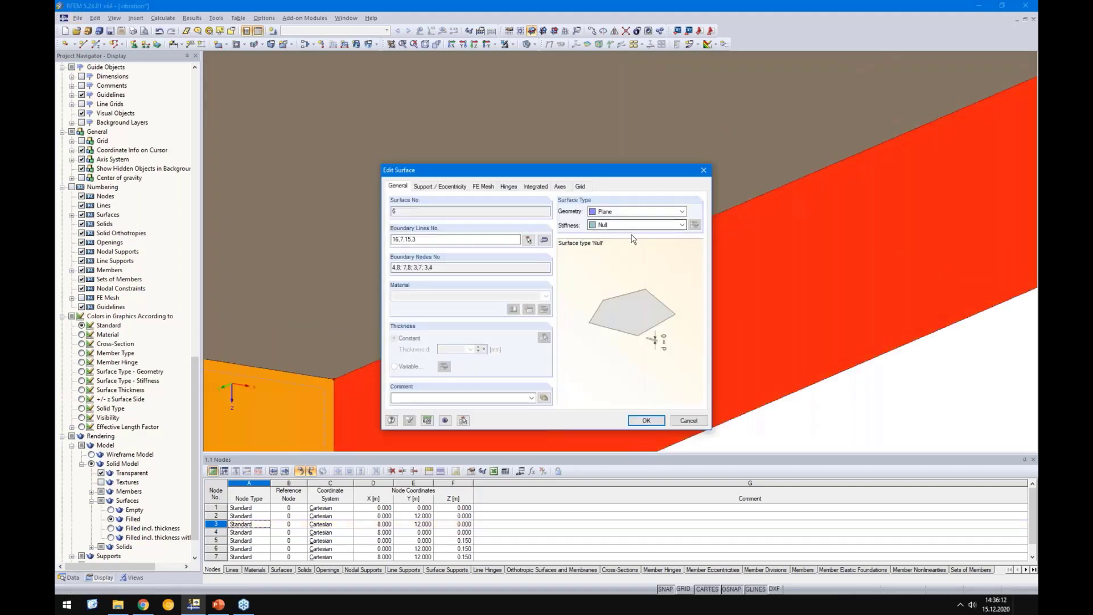
key("Escape")
scroll(582, 269, "down", 5)
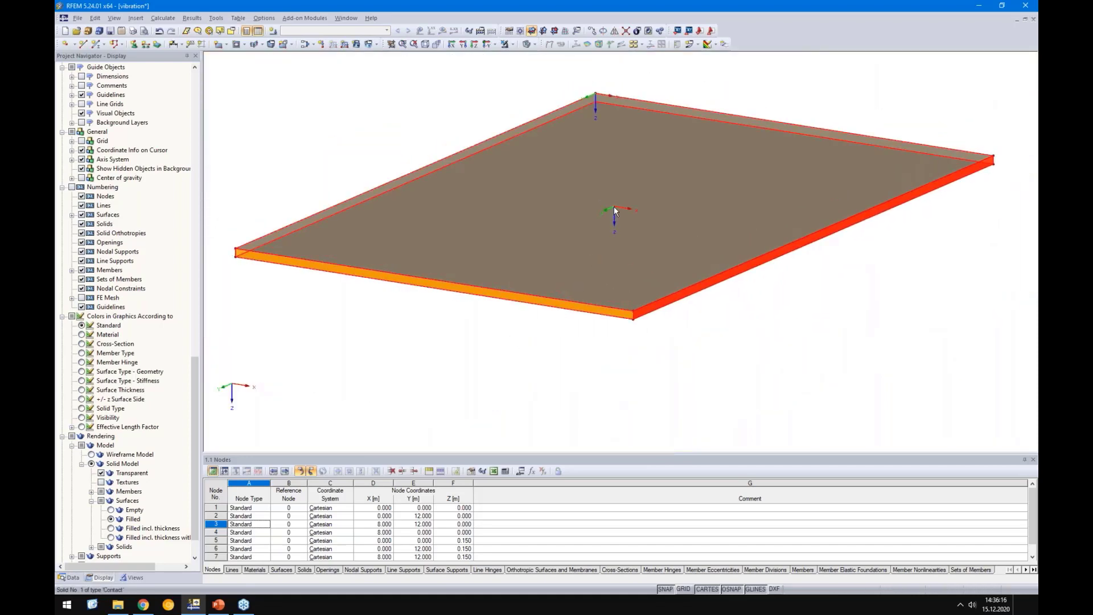
Assign Concrete C20/25 to the contact solid and pick the upper concrete surface as contact surface A.
double_click(614, 208)
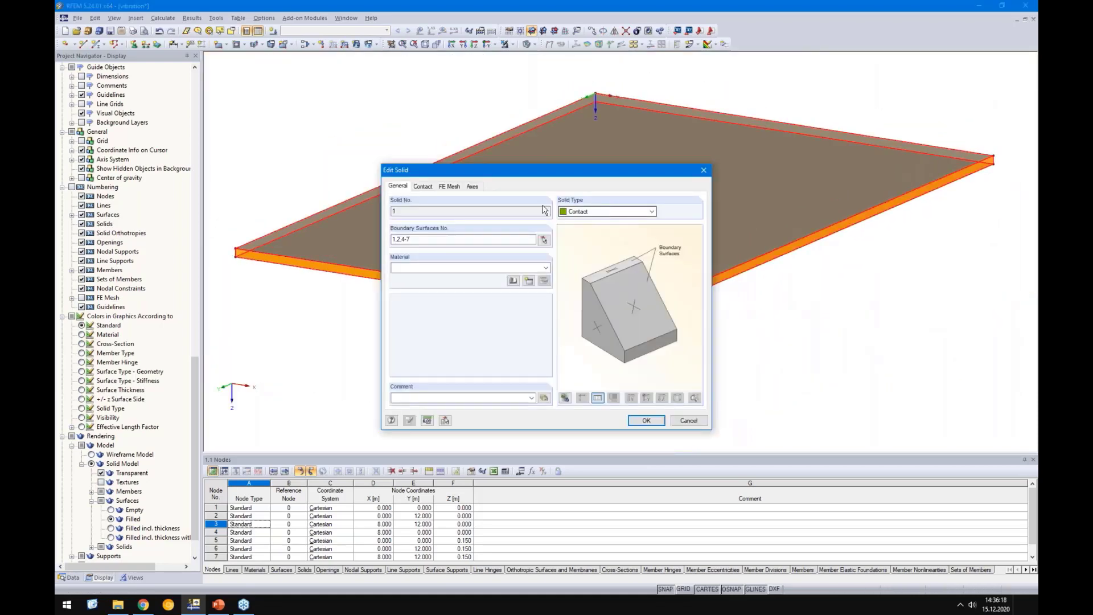
left_click(501, 268)
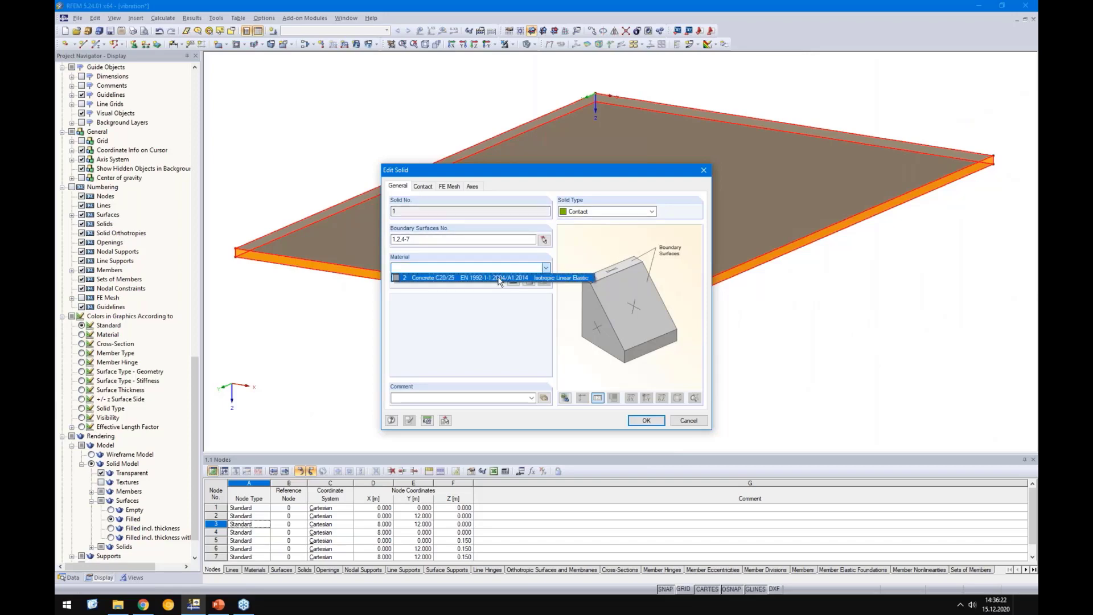
left_click(499, 278)
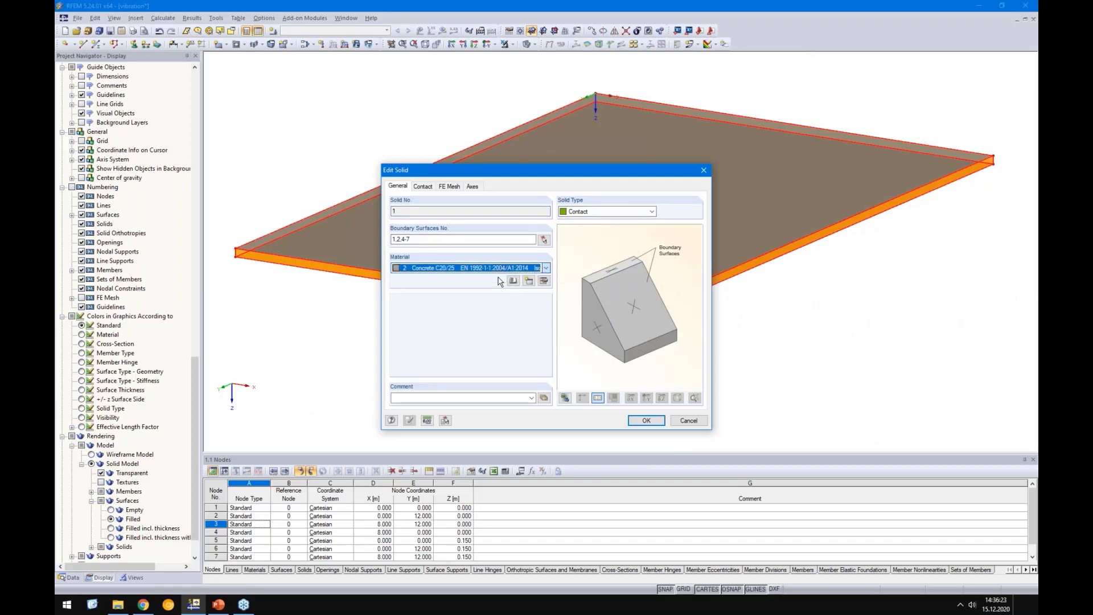
left_click(423, 186)
left_click(467, 240)
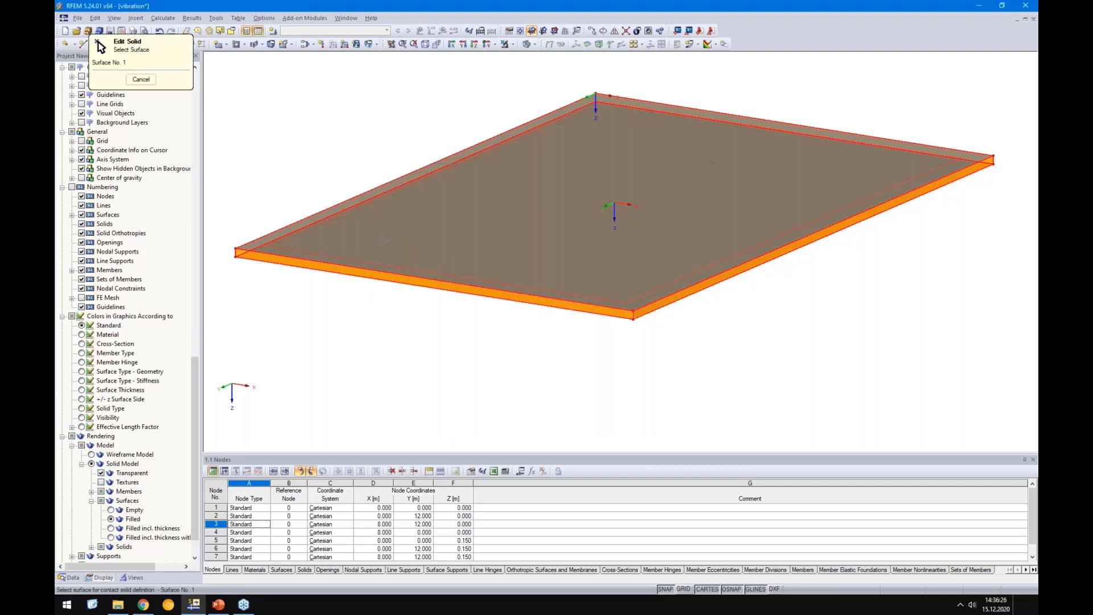
left_click(382, 241)
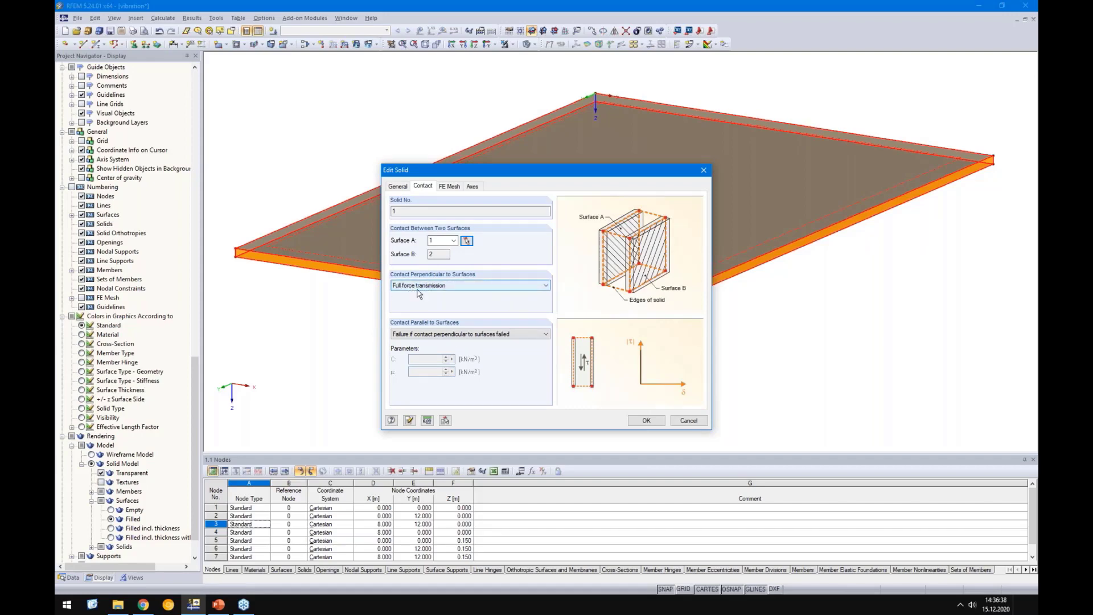
Set the contact parallel to surfaces to elastic solid behavior, with C taken from the slide's Kser of 1 720 000 kN/m³, and apply it.
left_click(463, 336)
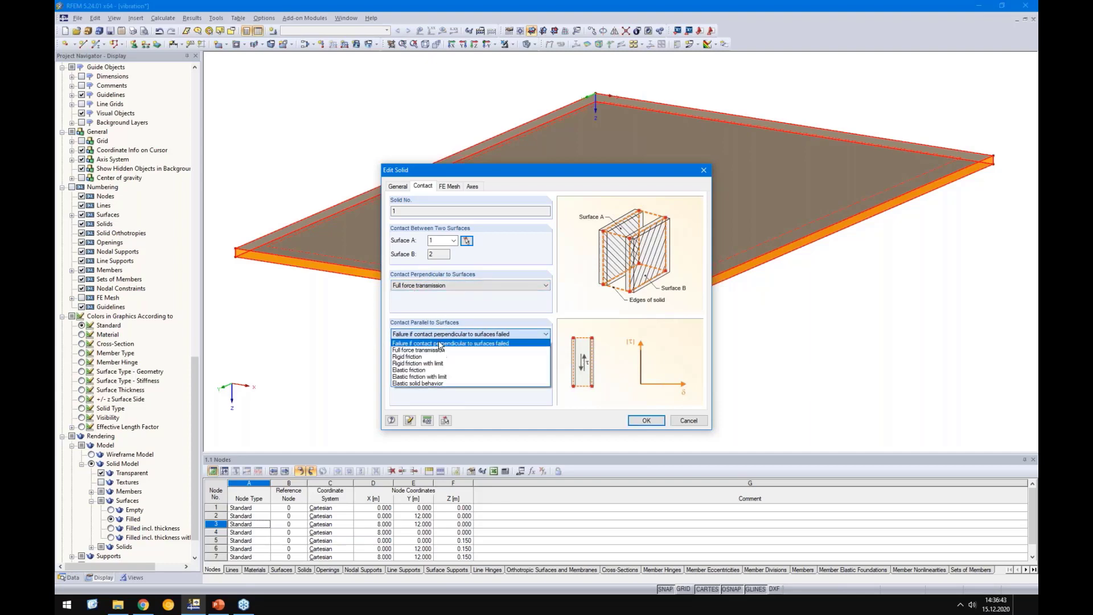
left_click(401, 384)
left_click(223, 606)
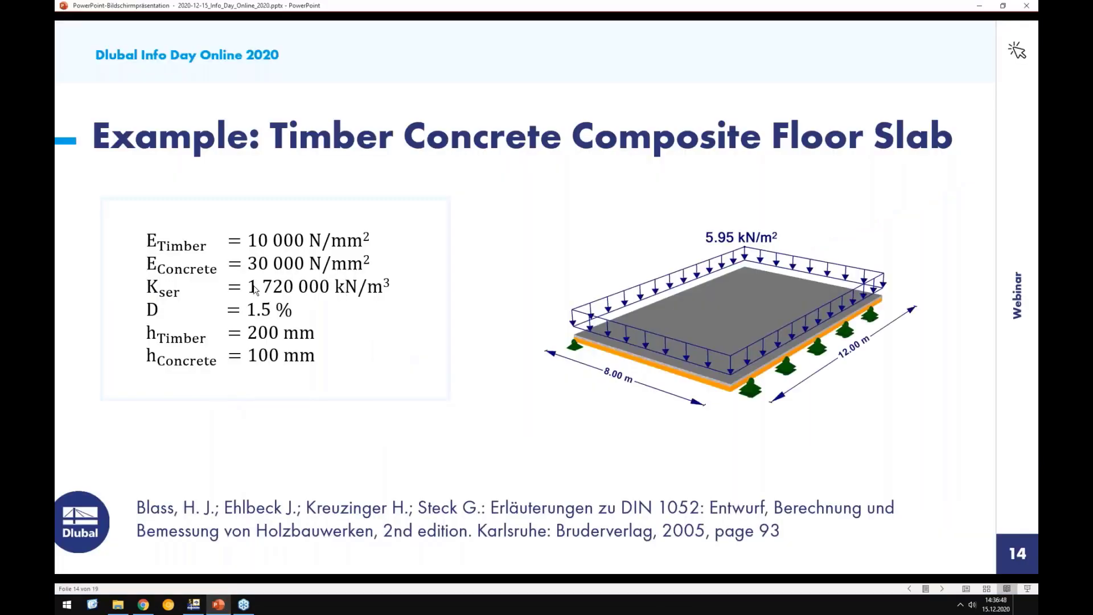
left_click(194, 606)
left_click_drag(422, 358, 542, 354)
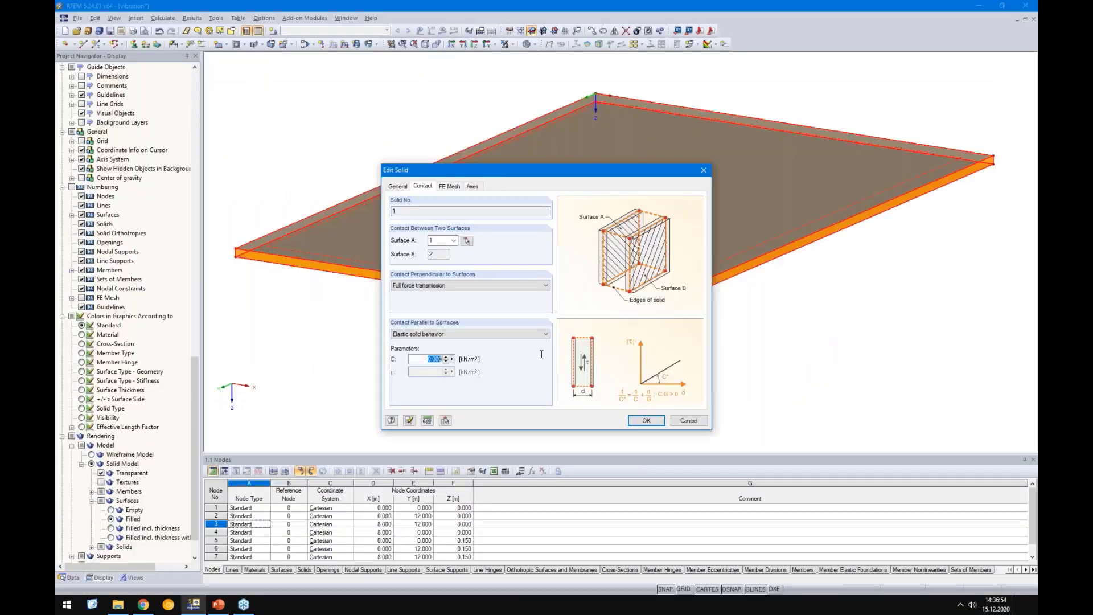
type("172")
left_click(642, 421)
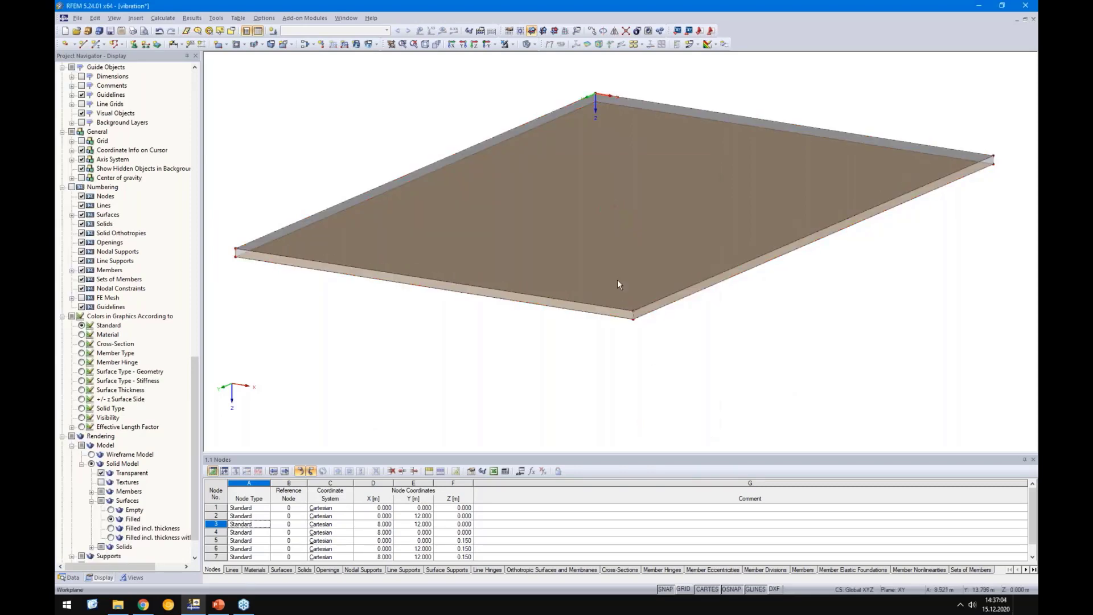
Change the concrete surface's stiffness type to Standard and apply the change.
double_click(606, 239)
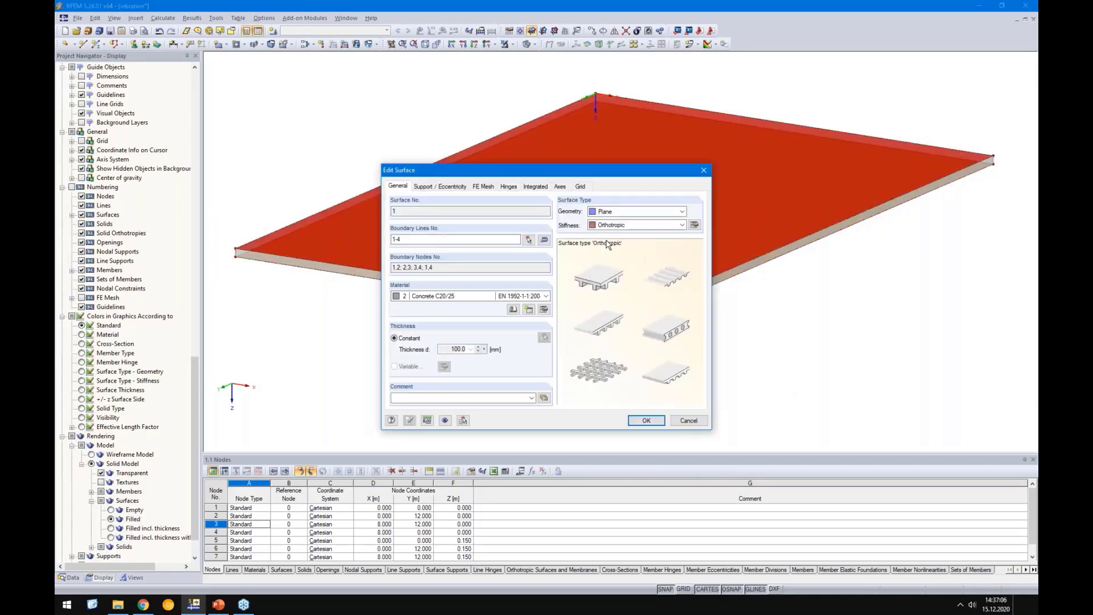
left_click(620, 228)
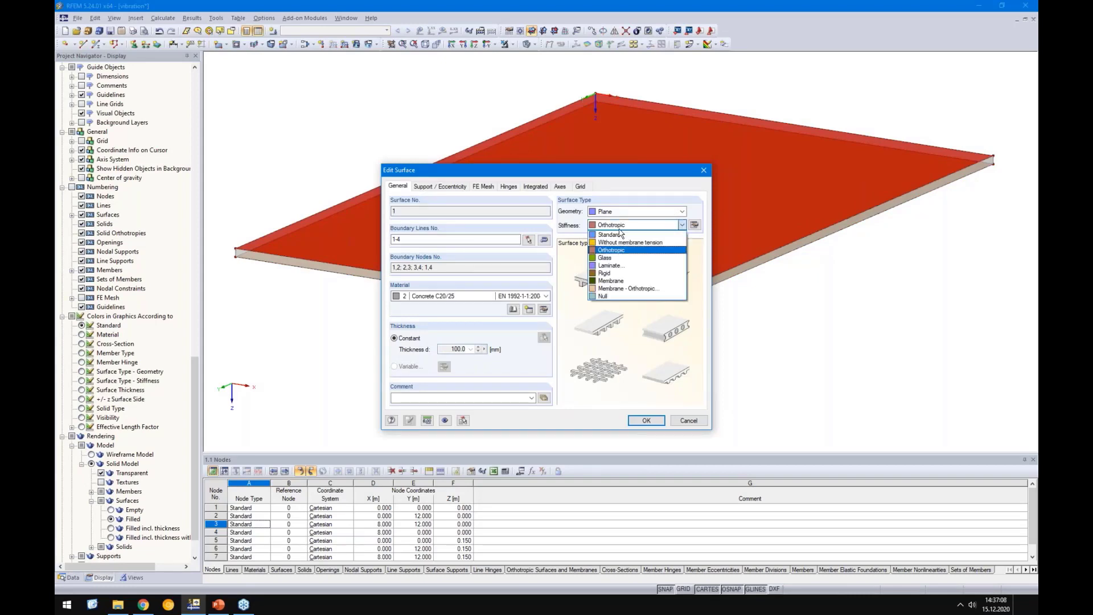
left_click(620, 236)
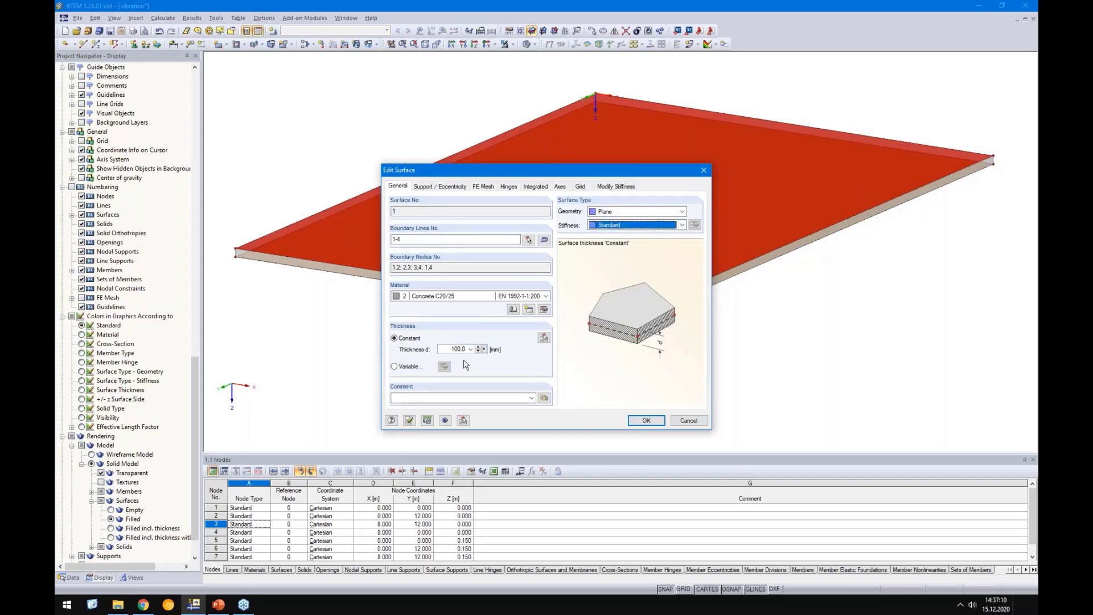
left_click(647, 421)
Check the surface settings of the timber layer on the slab's underside, without changing them.
middle_click_drag(593, 387, 617, 210, "ctrl")
double_click(693, 205)
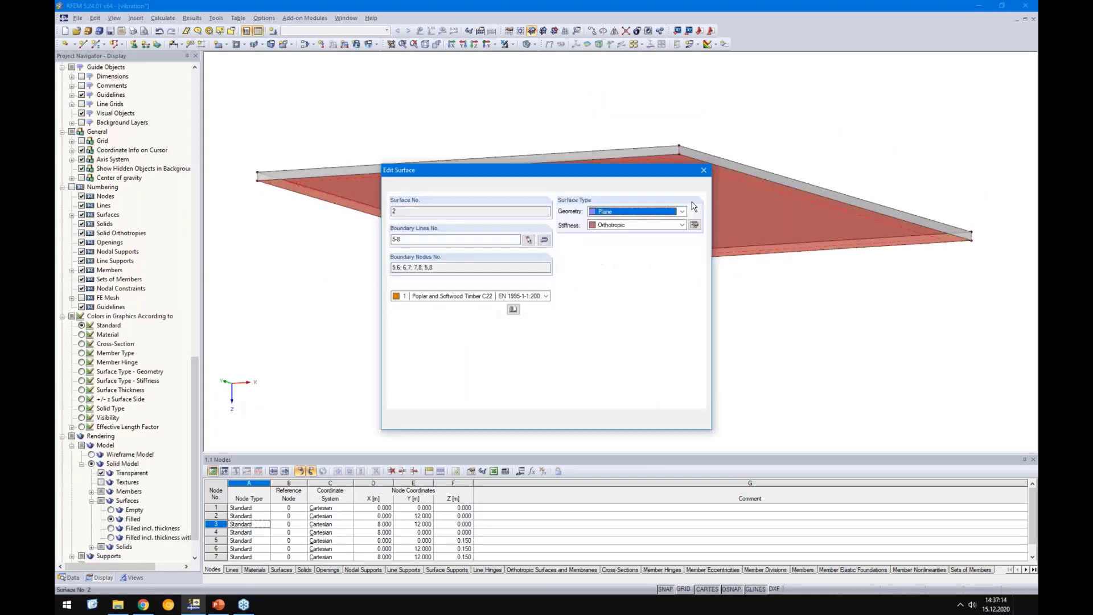
key("Escape")
middle_click_drag(593, 342, 544, 399, "ctrl")
left_click(436, 404)
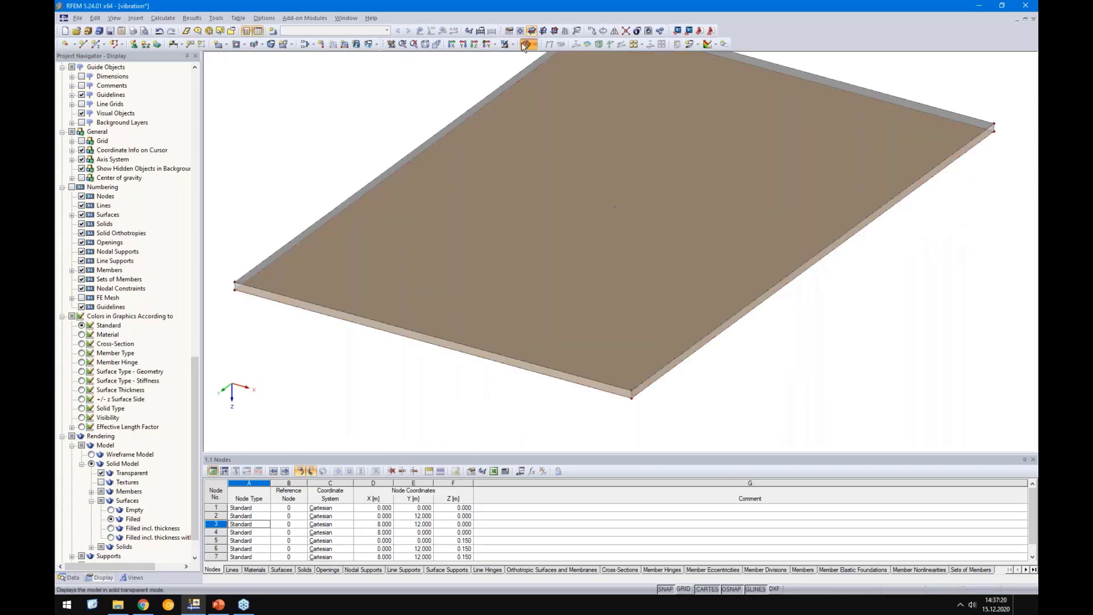
Display the model as an opaque solid and create a line support type with X and Y translation released, keeping Z fixed.
left_click(504, 44)
mouse_move(276, 366)
middle_mouse_down("ctrl")
mouse_move(329, 215)
mouse_move(288, 373)
middle_mouse_up("ctrl")
left_click(145, 43)
left_click(550, 224)
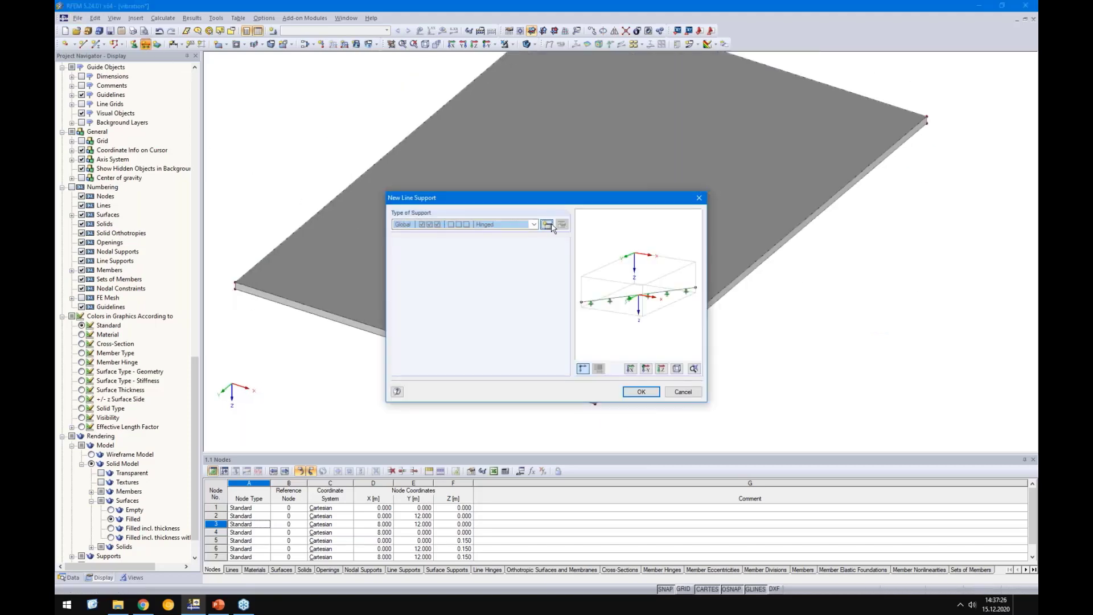
left_click(404, 306)
left_click(405, 319)
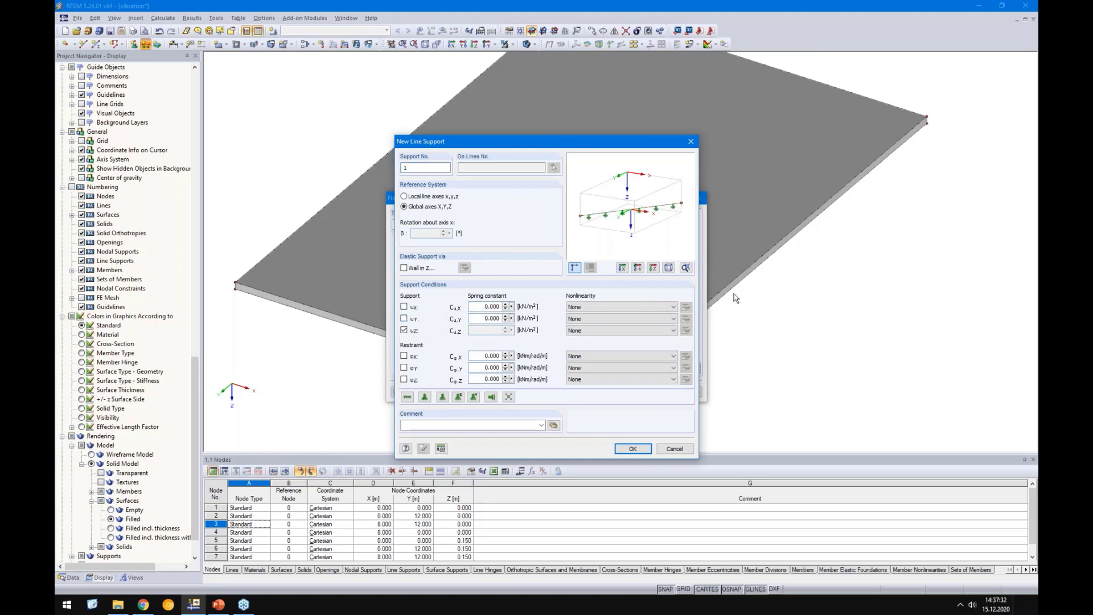
Give the line support spring constants for X and Y translation instead of rigid fixity, and accept the support definition.
left_click(404, 306)
left_click(404, 318)
left_click(405, 317)
left_click(404, 307)
type("1")
left_click_drag(492, 318, 499, 319)
type("0")
key("BackSpace")
left_click(632, 449)
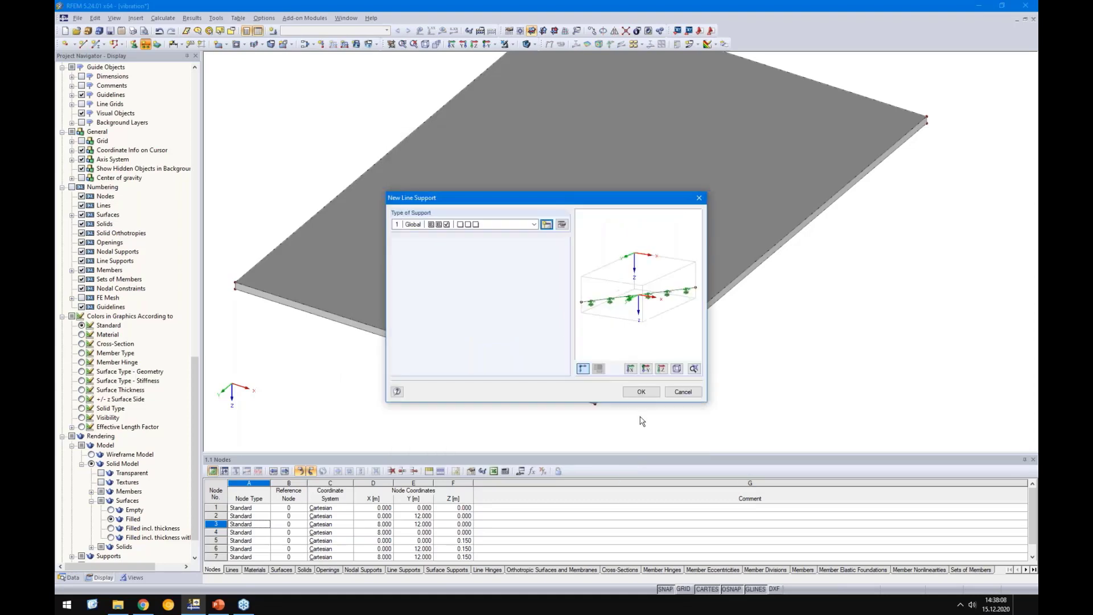
Place the line support on the slab's two 12 m lower edges.
left_click(641, 392)
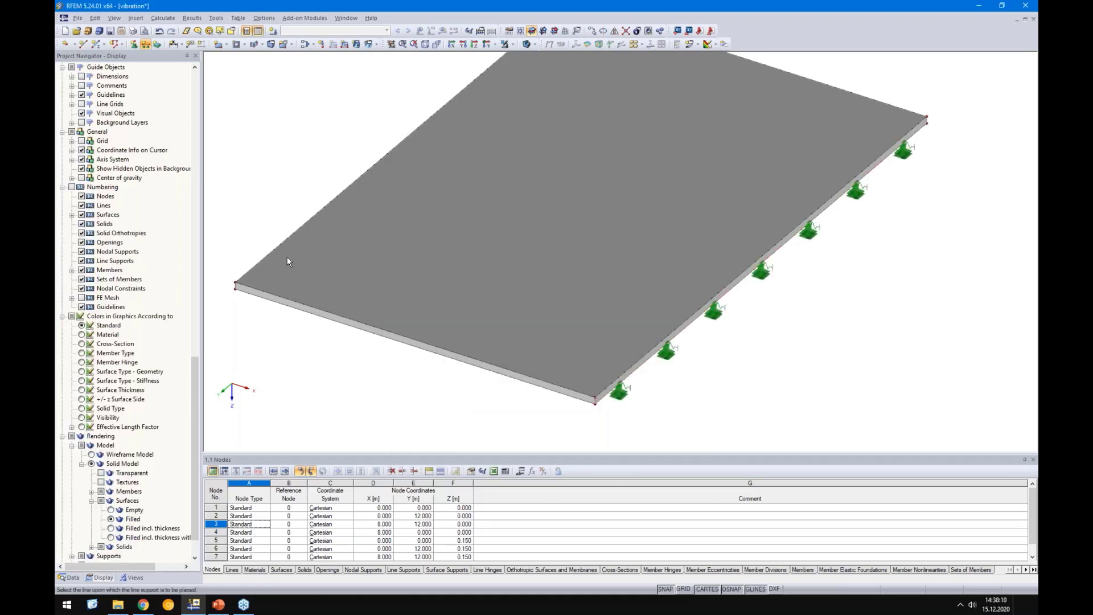
middle_click_drag(288, 335, 411, 334, "ctrl")
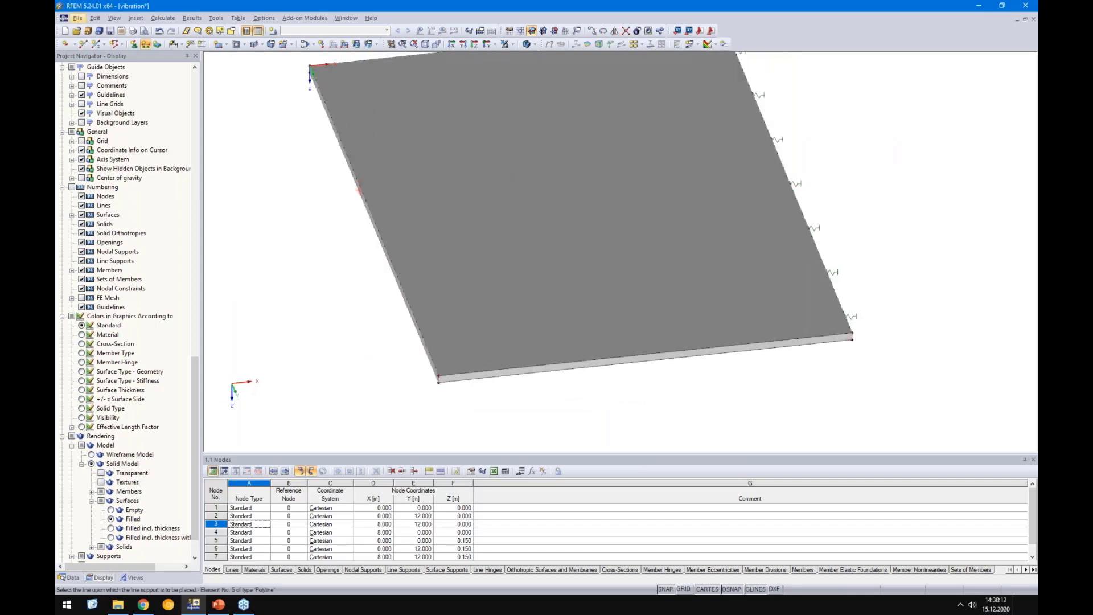
middle_click_drag(372, 233, 442, 398, "ctrl")
scroll(346, 254, "down", 1)
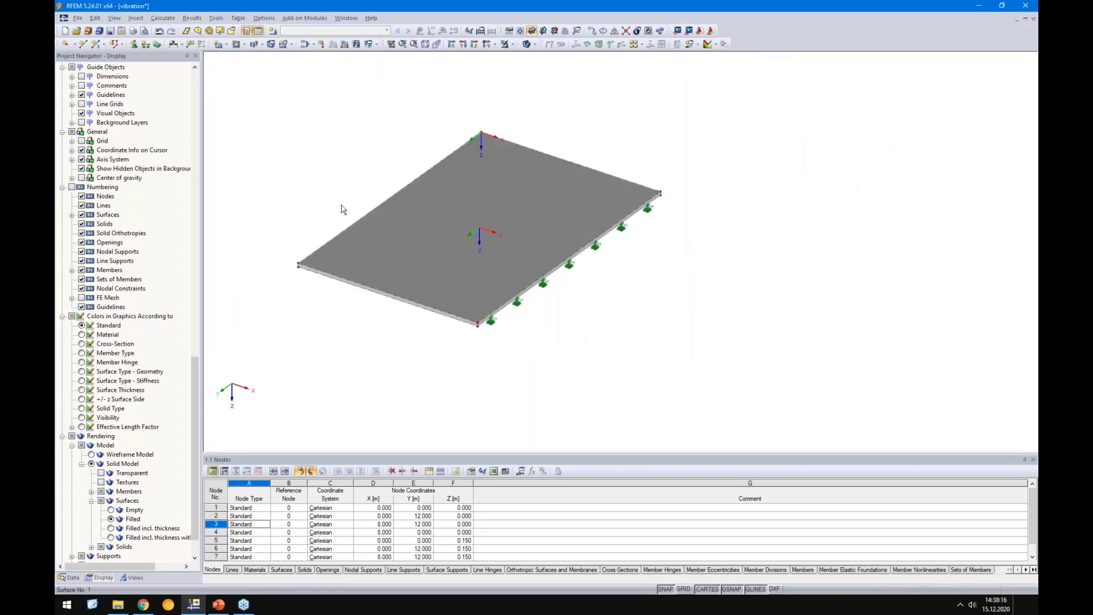
Create permanent load case LC1 named "mass" with self-weight deactivated.
left_click(273, 31)
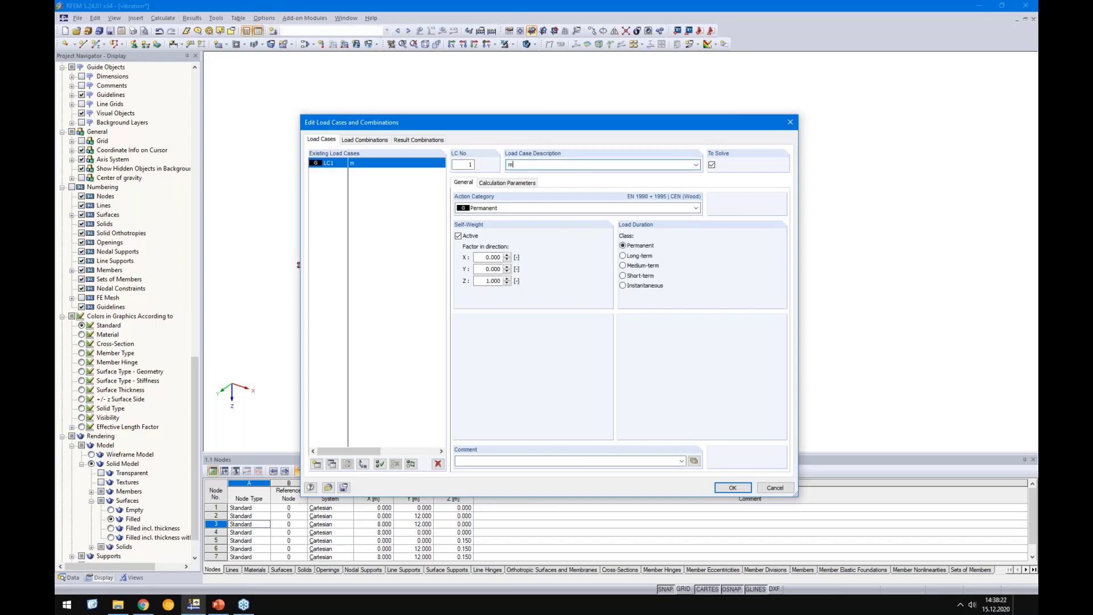
left_click(459, 236)
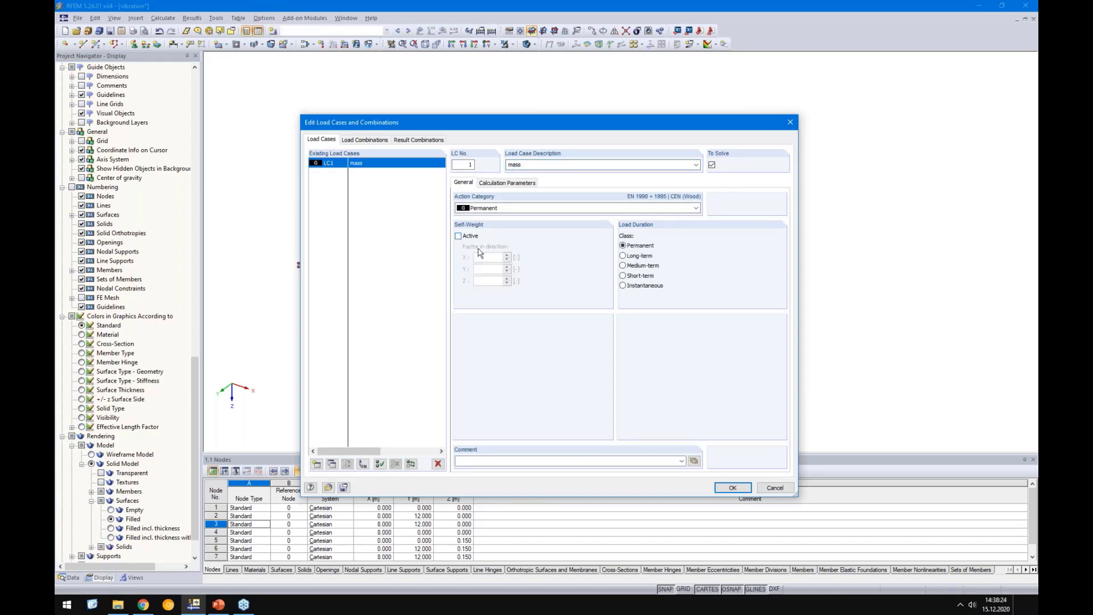
left_click(733, 488)
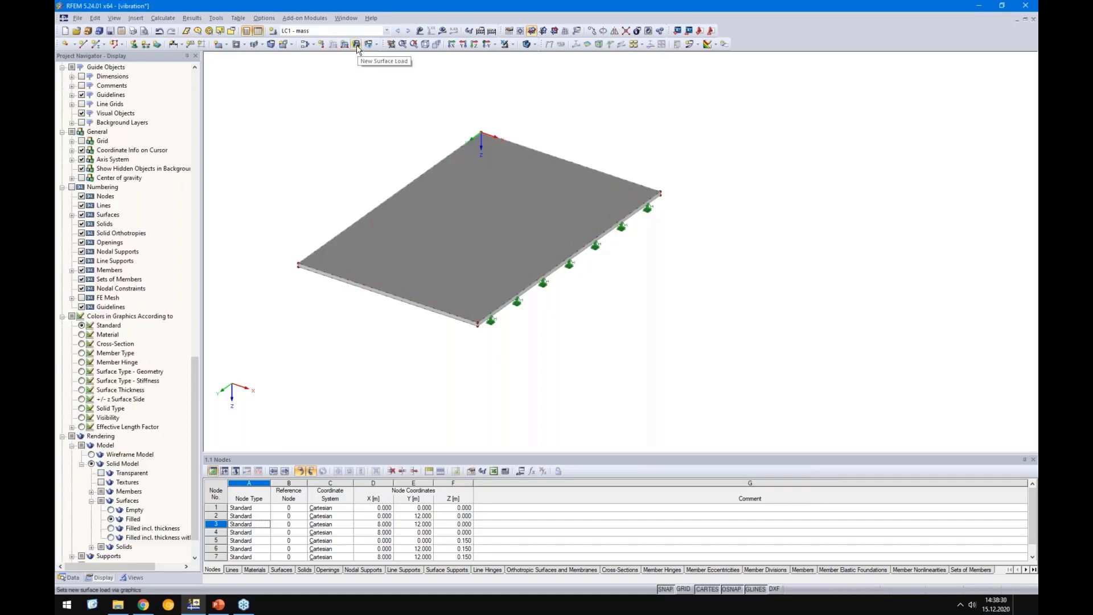
Apply a uniform surface load of 5.95 kN/m² in global ZL direction to the upper concrete surface.
left_click(357, 44)
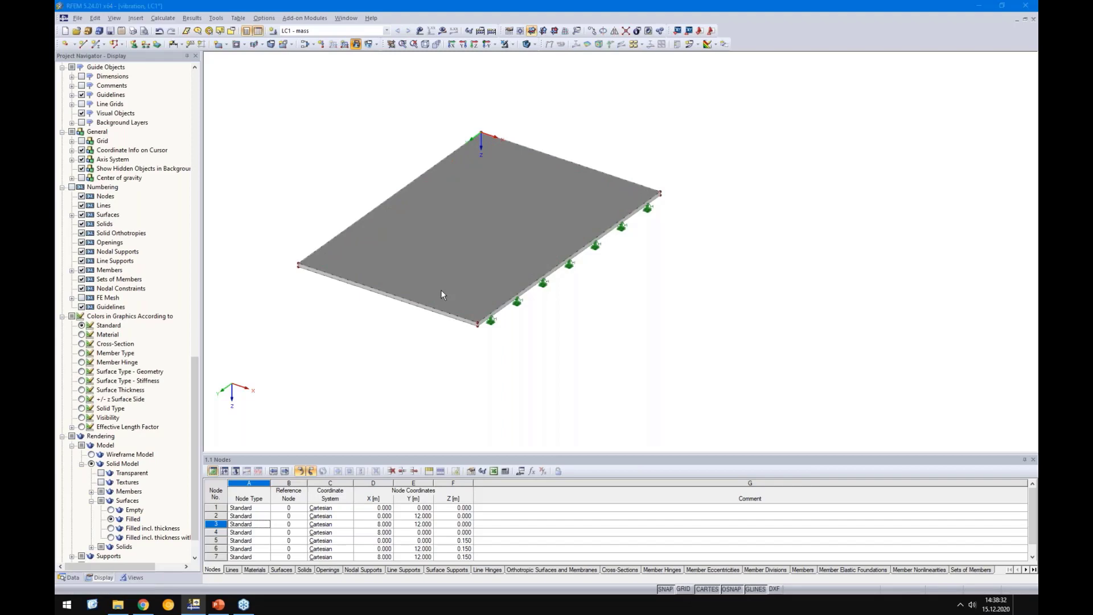
left_click_drag(447, 356, 579, 360)
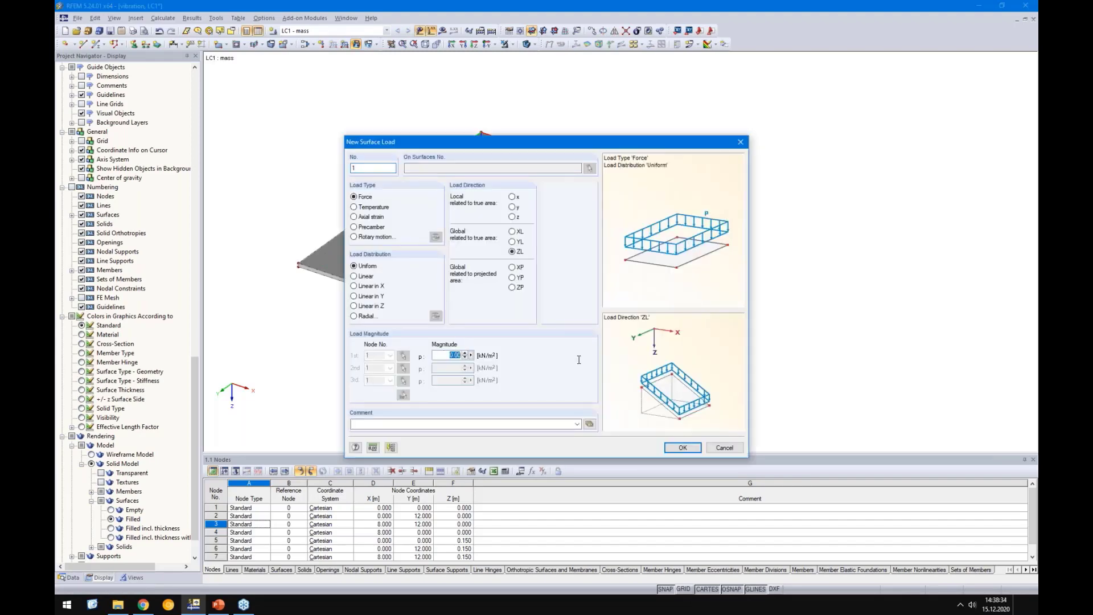
type("5.95")
key("Return")
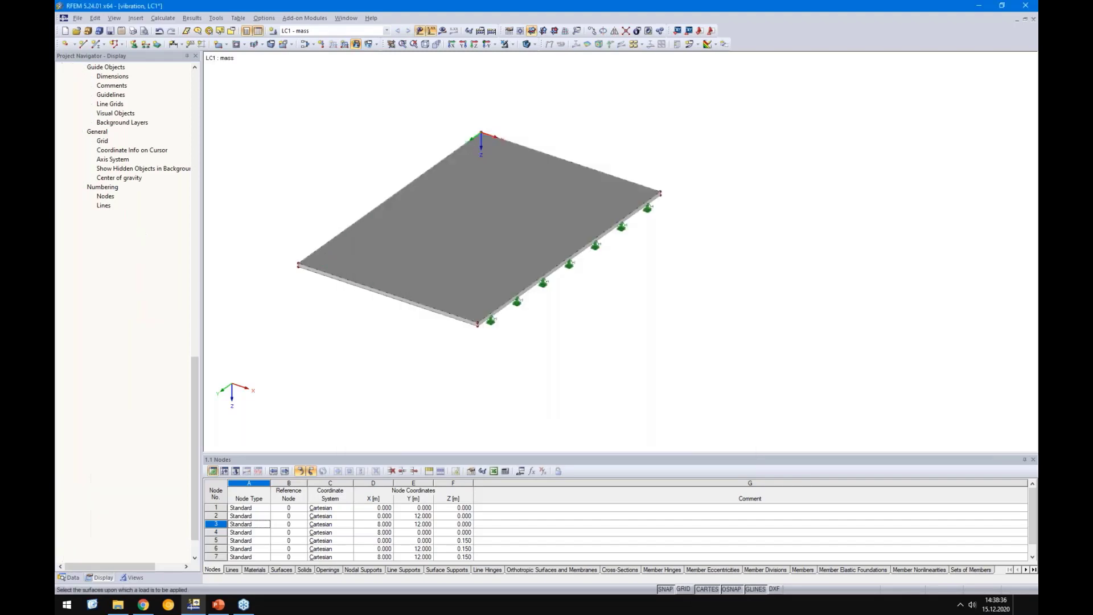
left_click(511, 277)
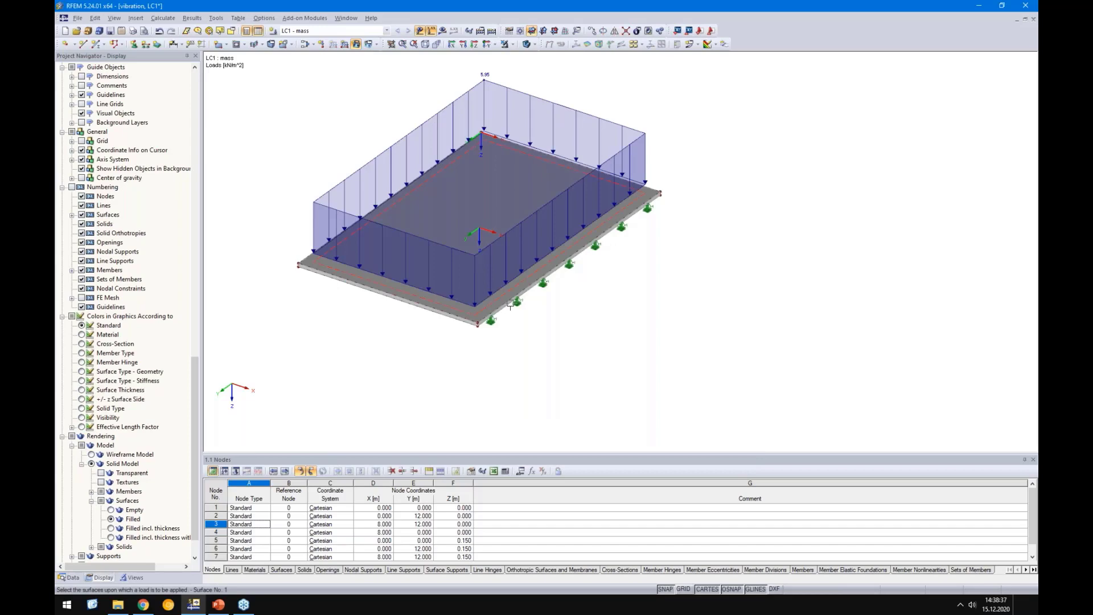
Set the target finite element length to 0.2 m and regenerate the FE mesh.
right_click(594, 384)
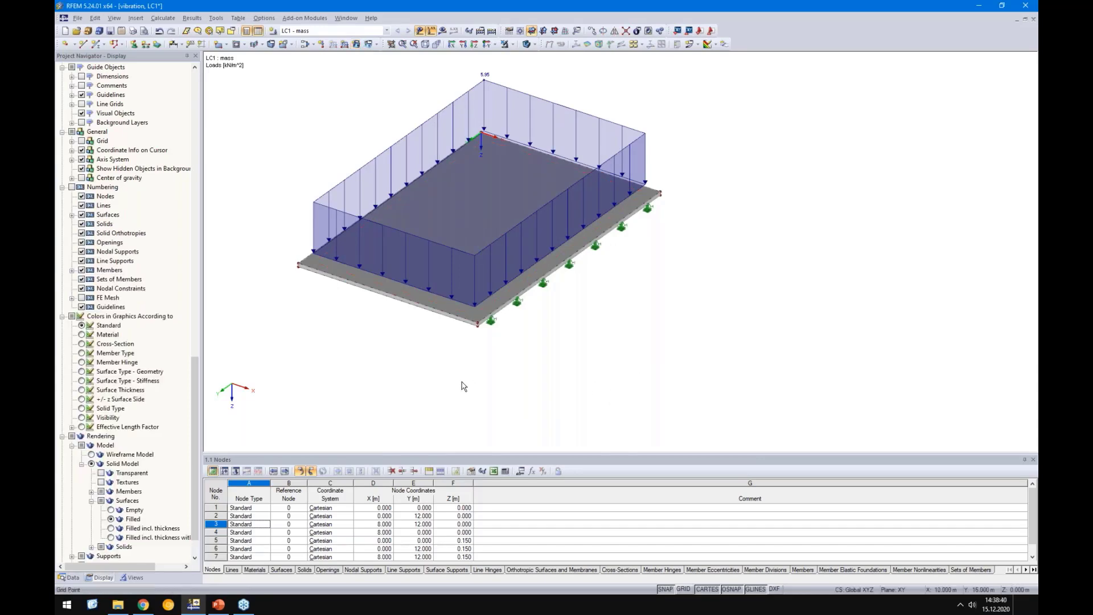
left_click(162, 17)
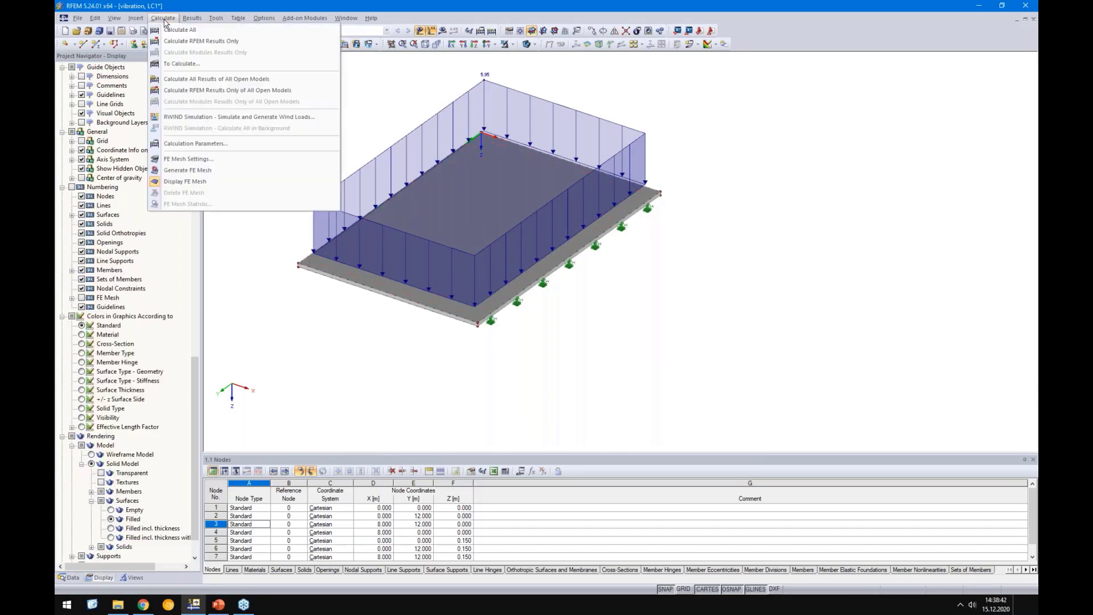
left_click(182, 160)
double_click(439, 181)
type("0,2")
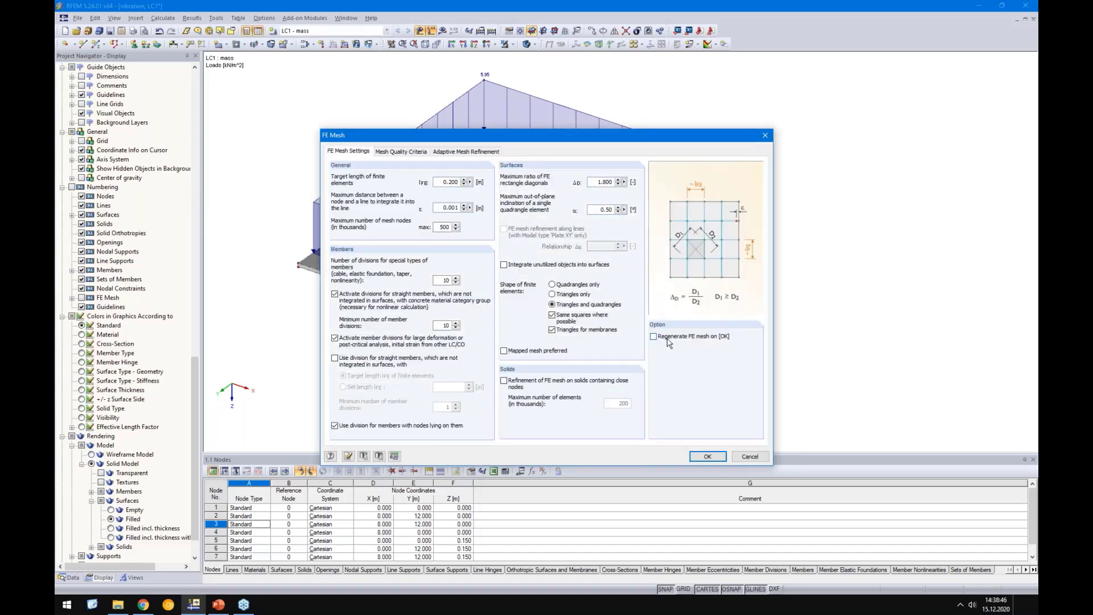
left_click(708, 456)
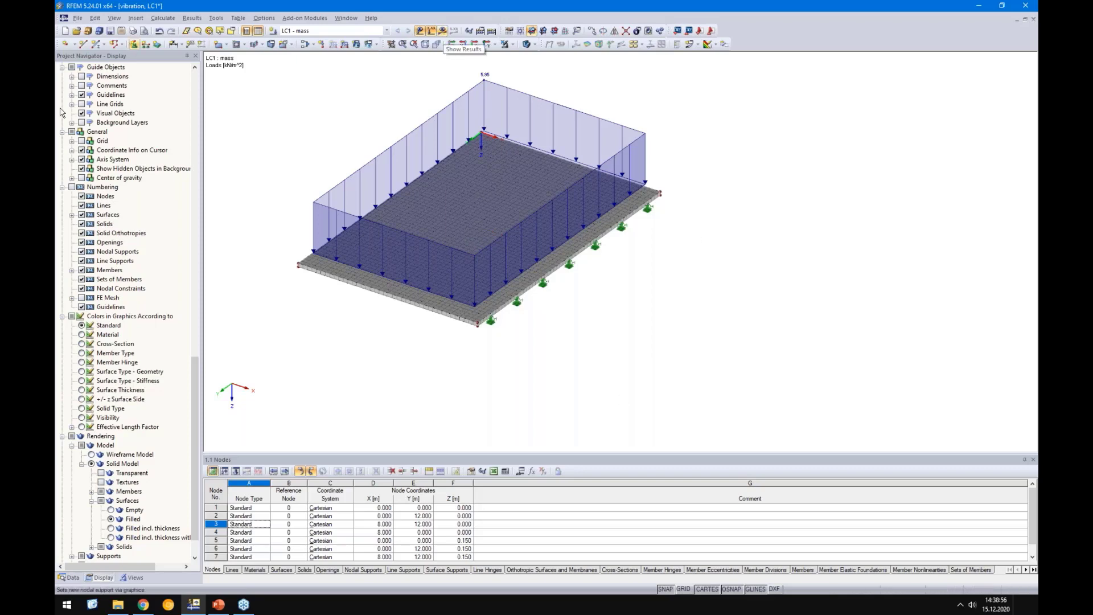
Copy the upper concrete surface with its surface load to a free spot beside the slab, showing the grid only while placing it.
scroll(433, 417, "down", 1)
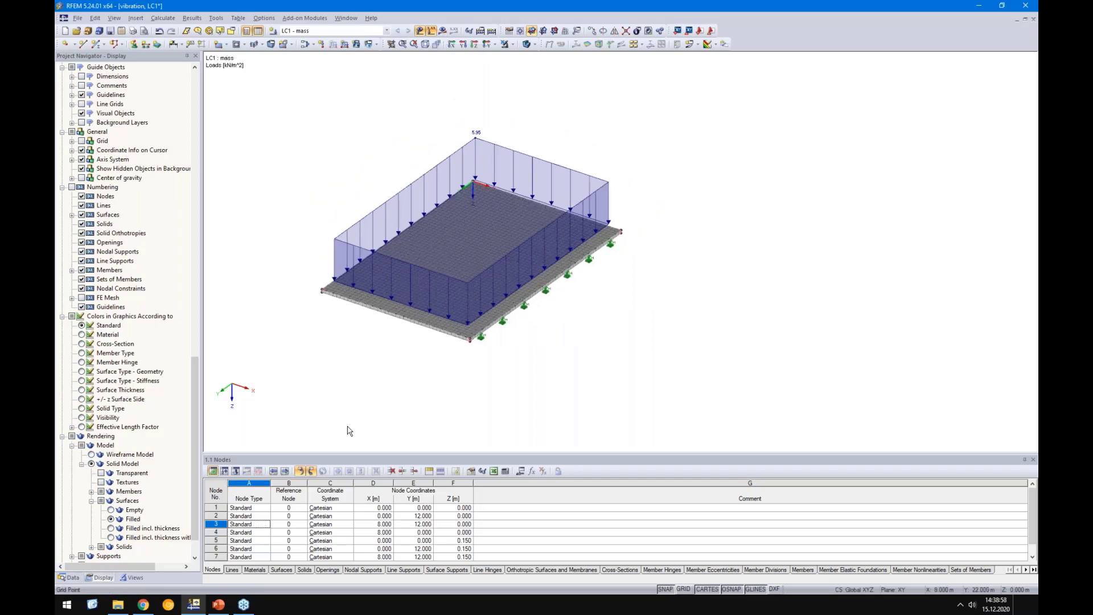
middle_click_drag(344, 425, 483, 455, "alt")
left_click(683, 589)
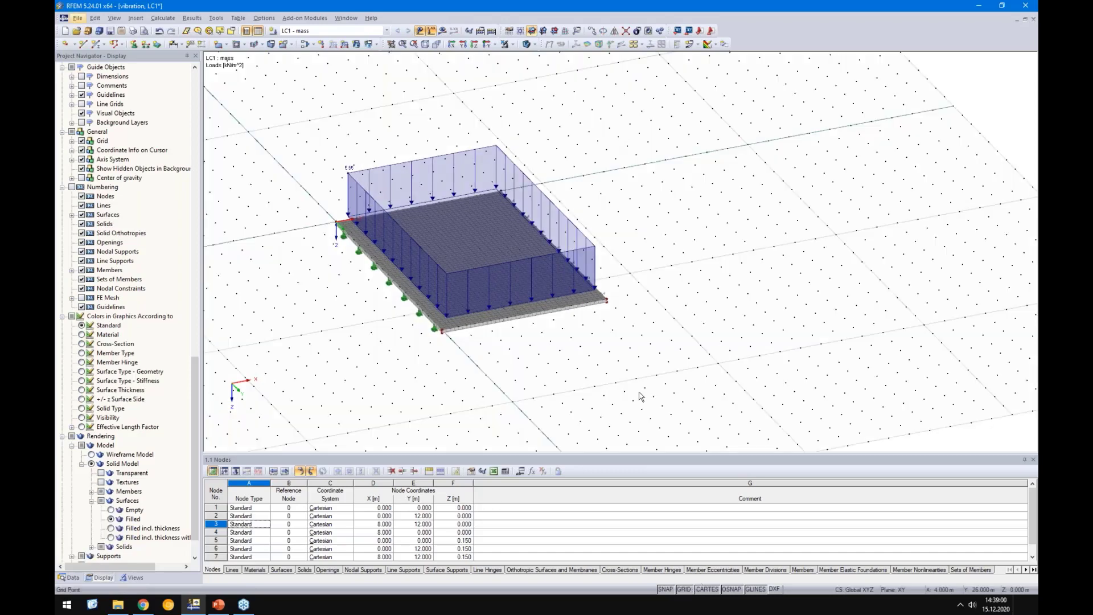
scroll(632, 390, "up", 2)
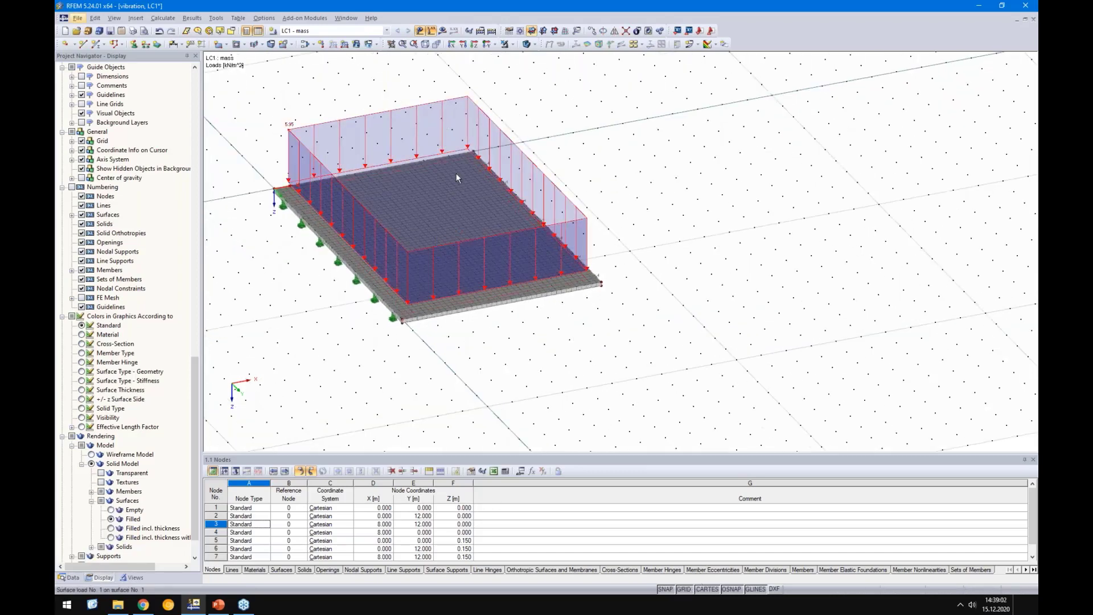
left_click(442, 242)
left_click_drag(468, 126, 848, 84, "ctrl")
left_click(791, 288)
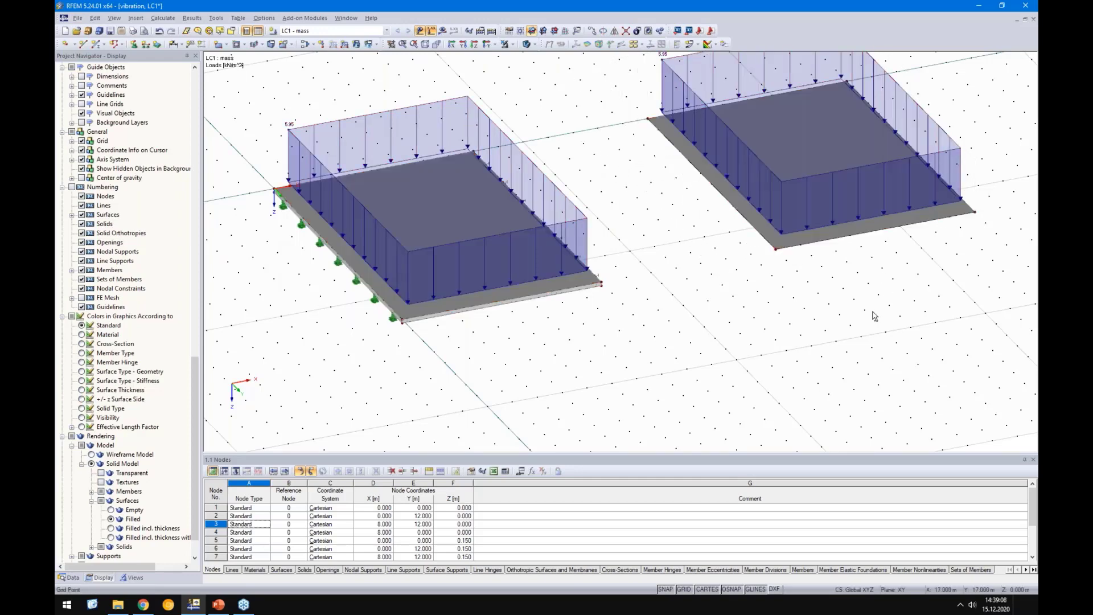
middle_click_drag(868, 327, 675, 356, "ctrl")
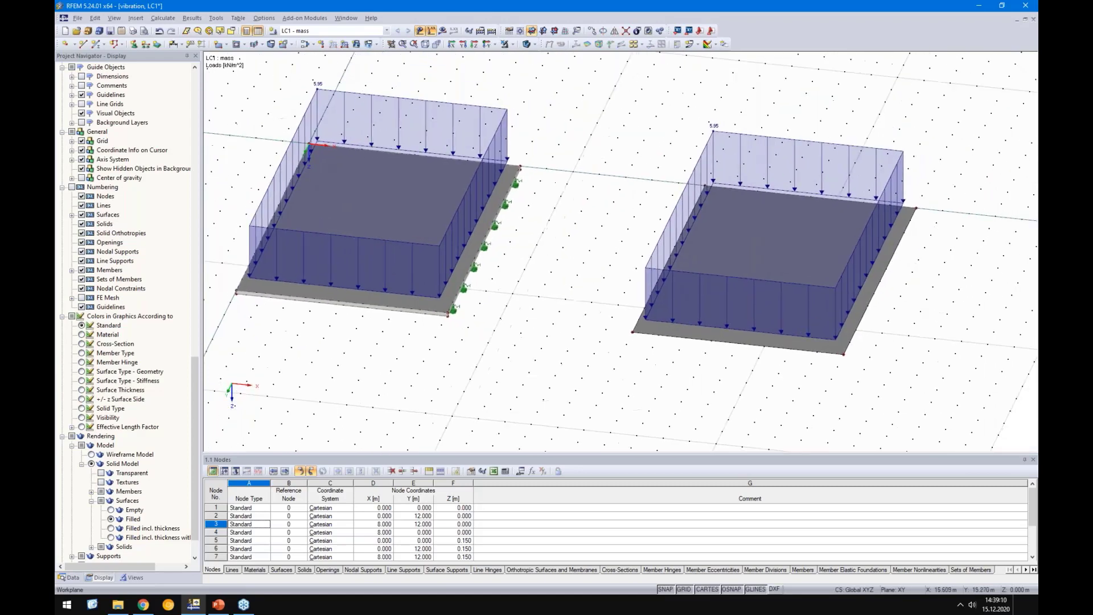
left_click(683, 589)
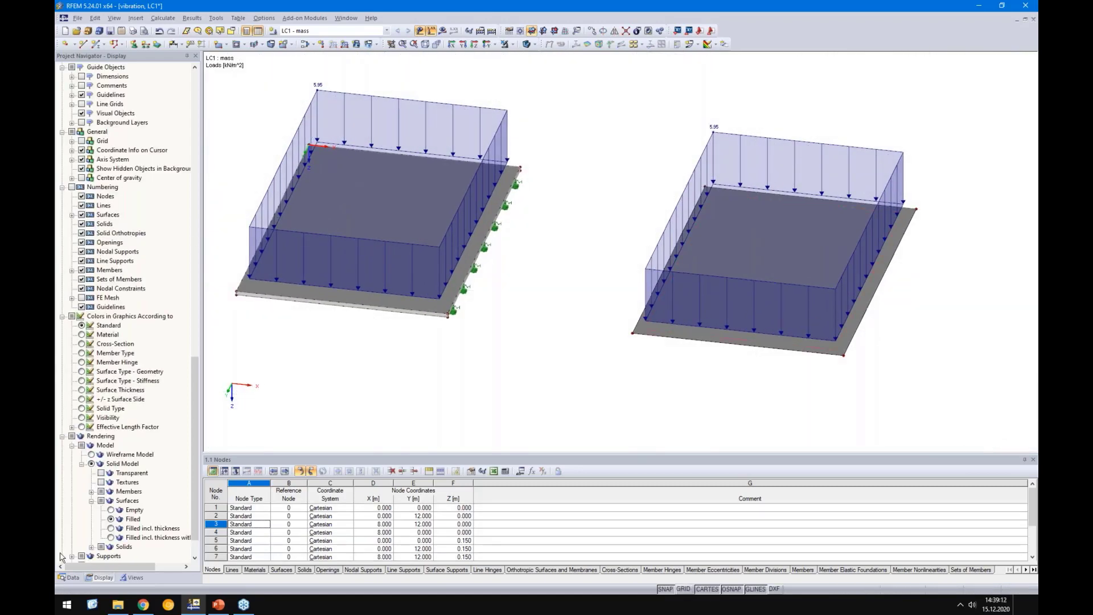
Start a new surface release and assign it to the copied concrete surface.
left_click(69, 578)
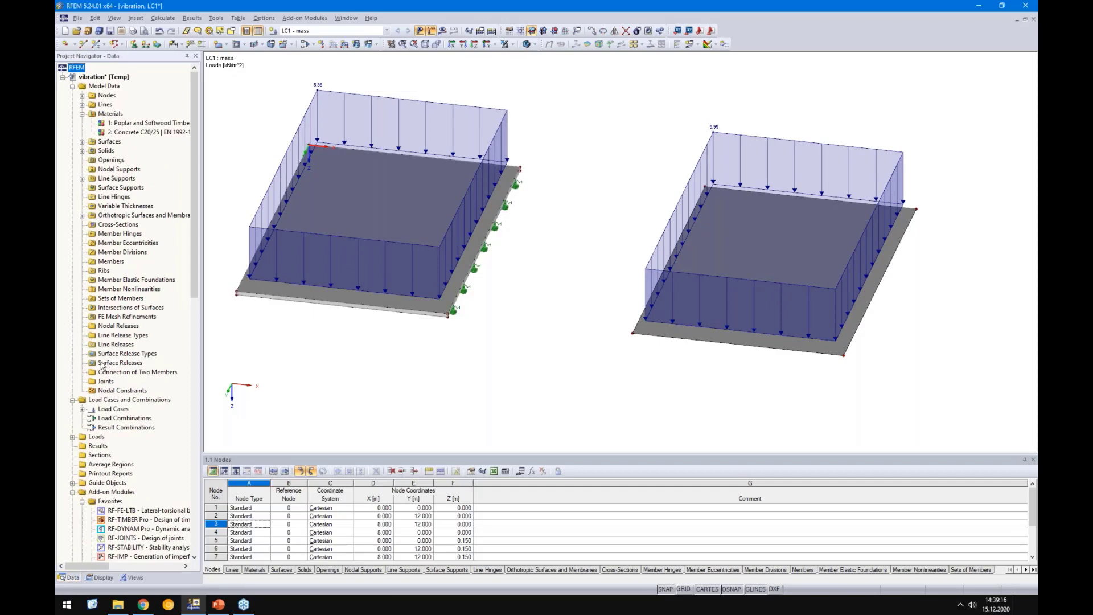
right_click(102, 363)
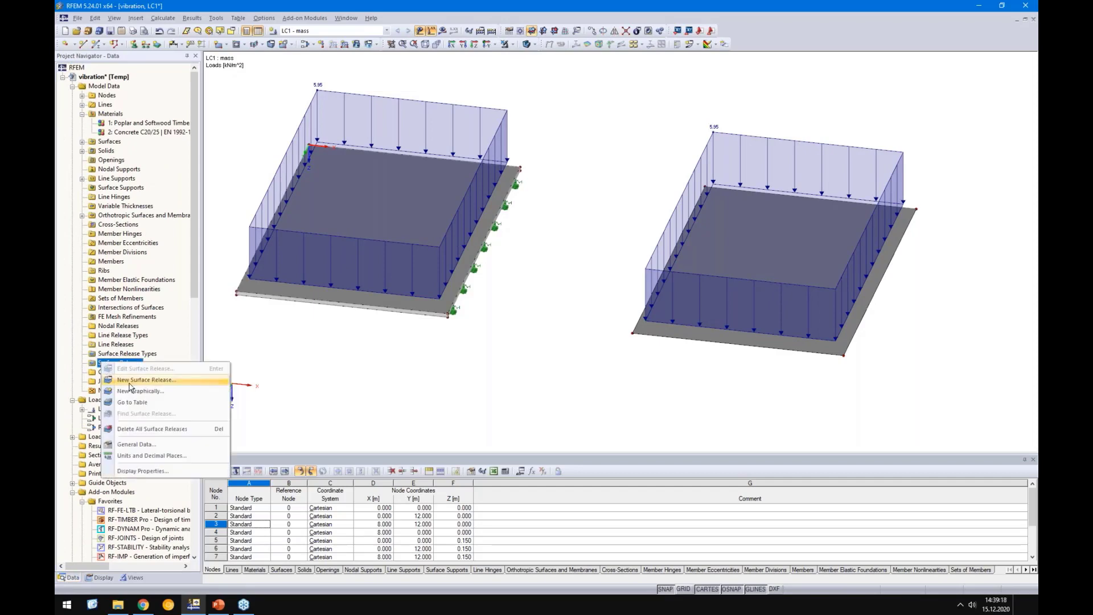
left_click(129, 382)
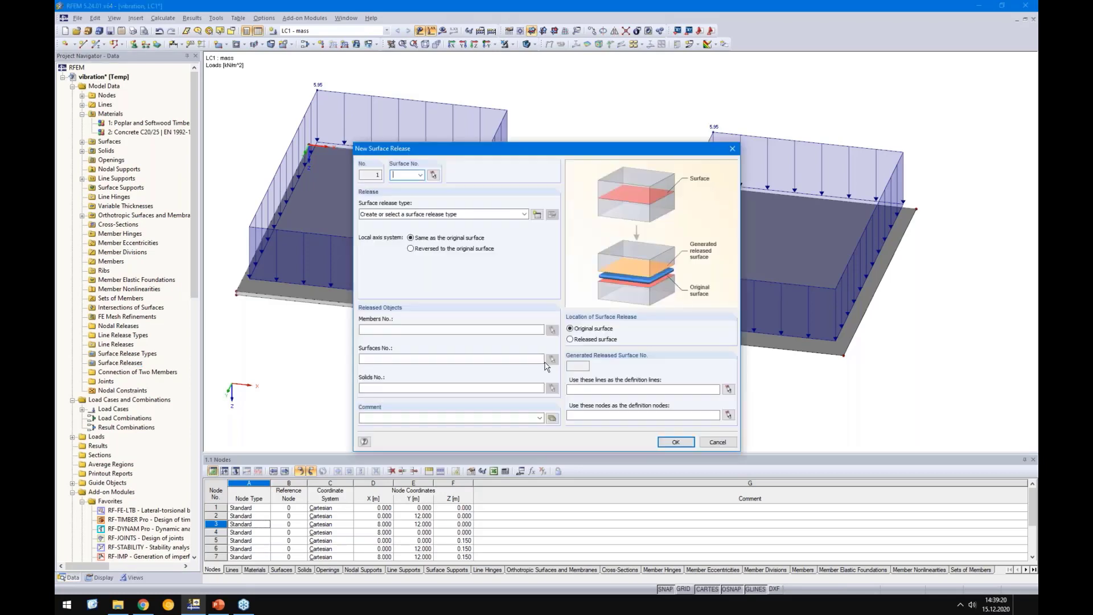
left_click(437, 175)
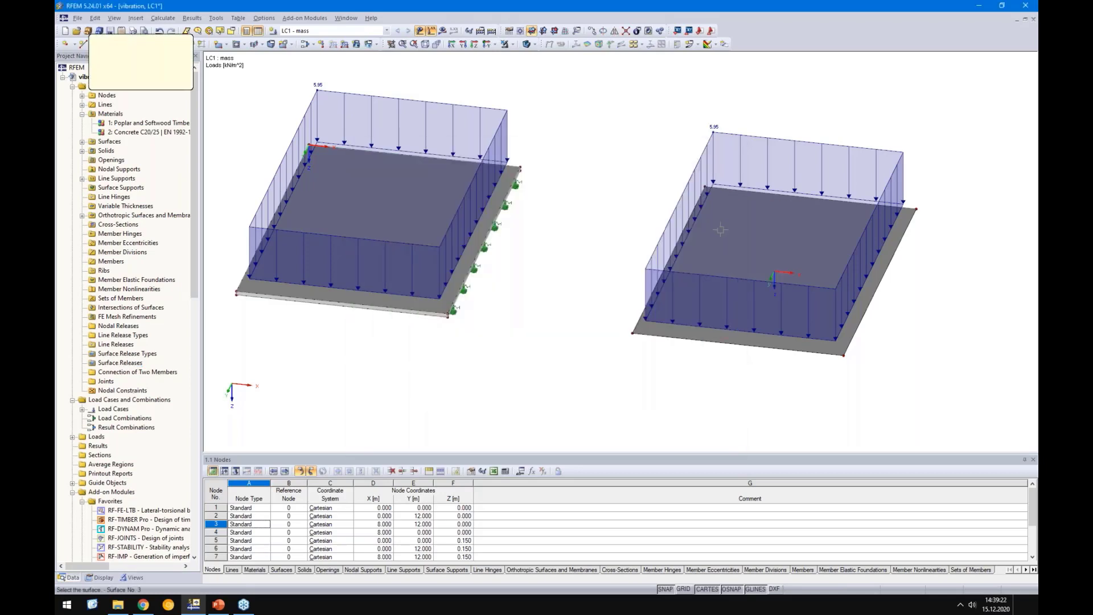
left_click(719, 227)
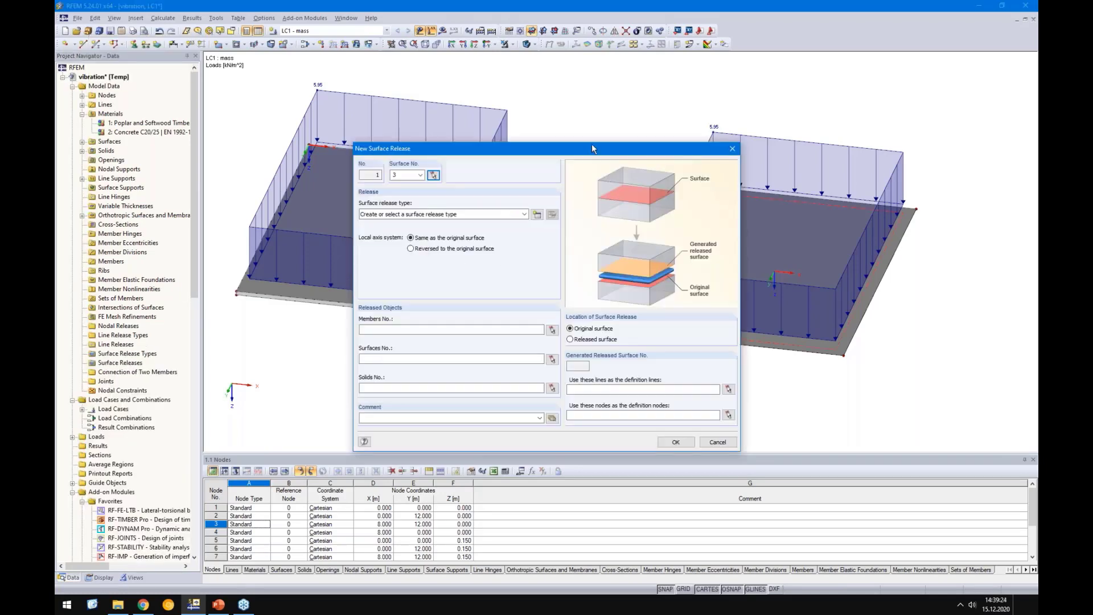
left_click_drag(579, 149, 442, 114)
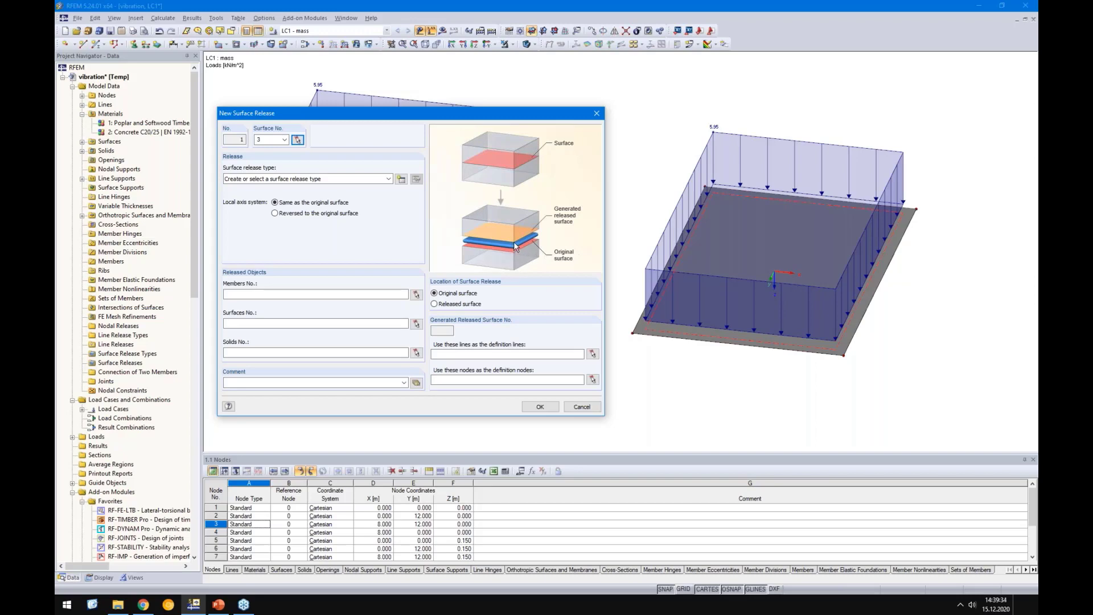
Define a surface release type freeing ux and uy with spring constants of 1720000 kN/m³ each, and create the surface release.
left_click(401, 179)
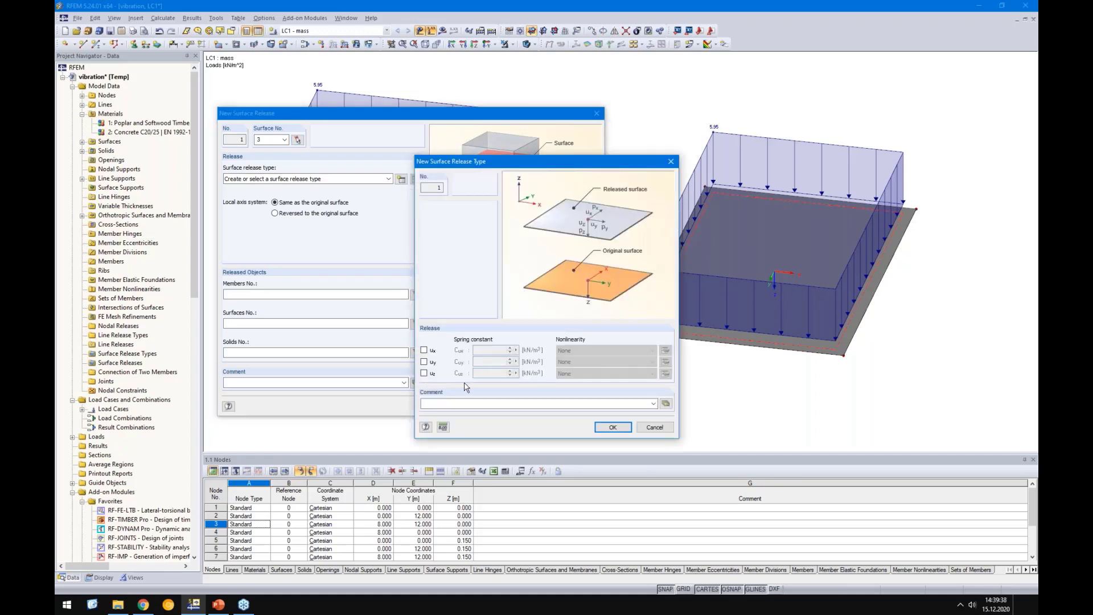
left_click(424, 351)
left_click(424, 361)
left_click(480, 350)
type("1")
key("Tab")
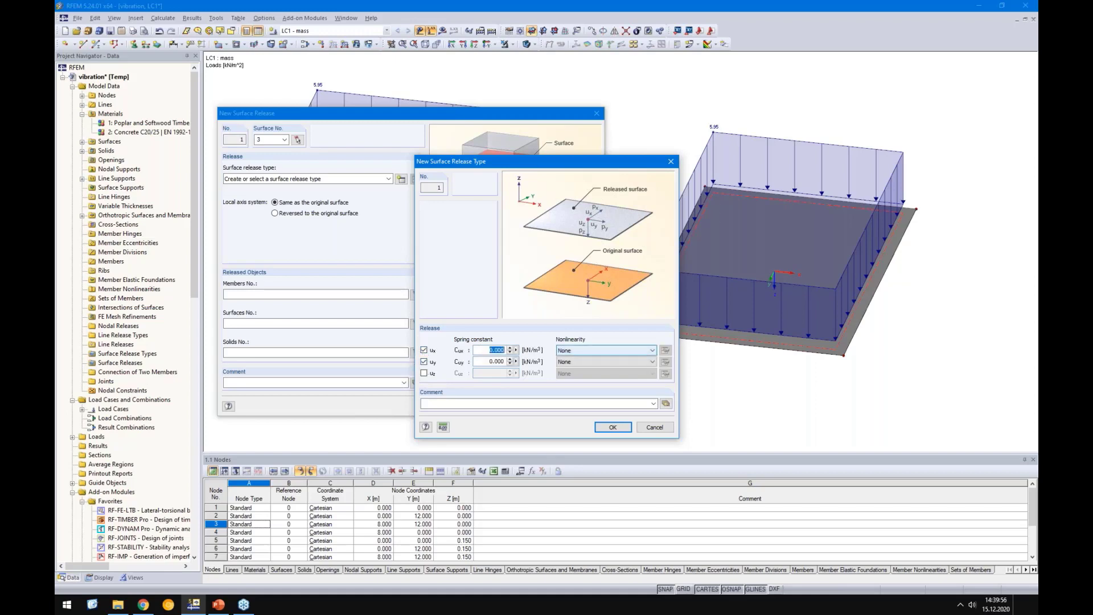
type("720000")
left_click(499, 362)
double_click(499, 362)
type("1")
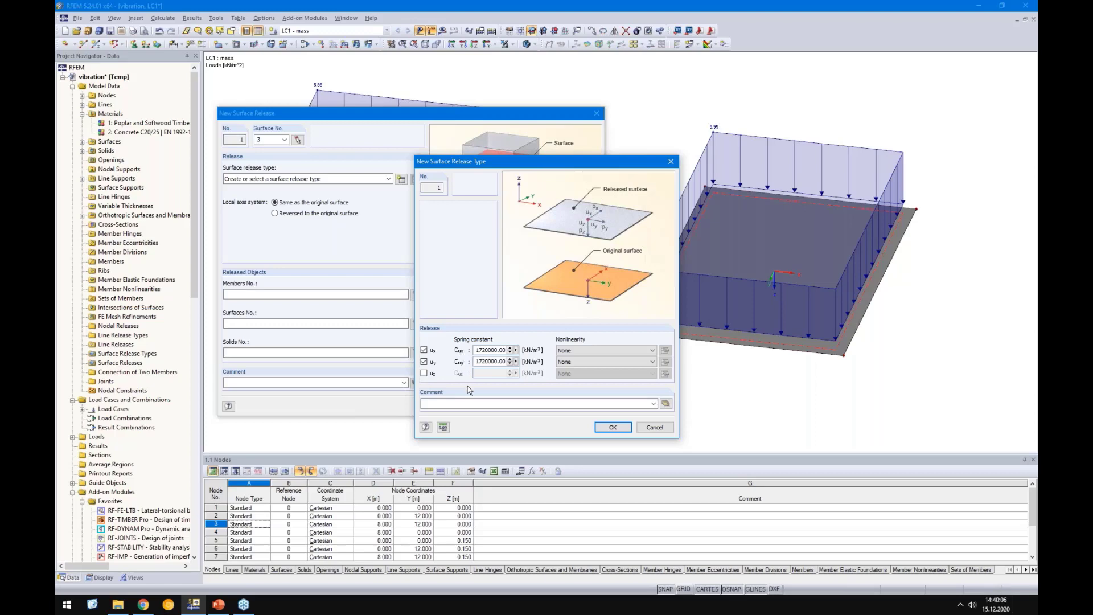
left_click(620, 430)
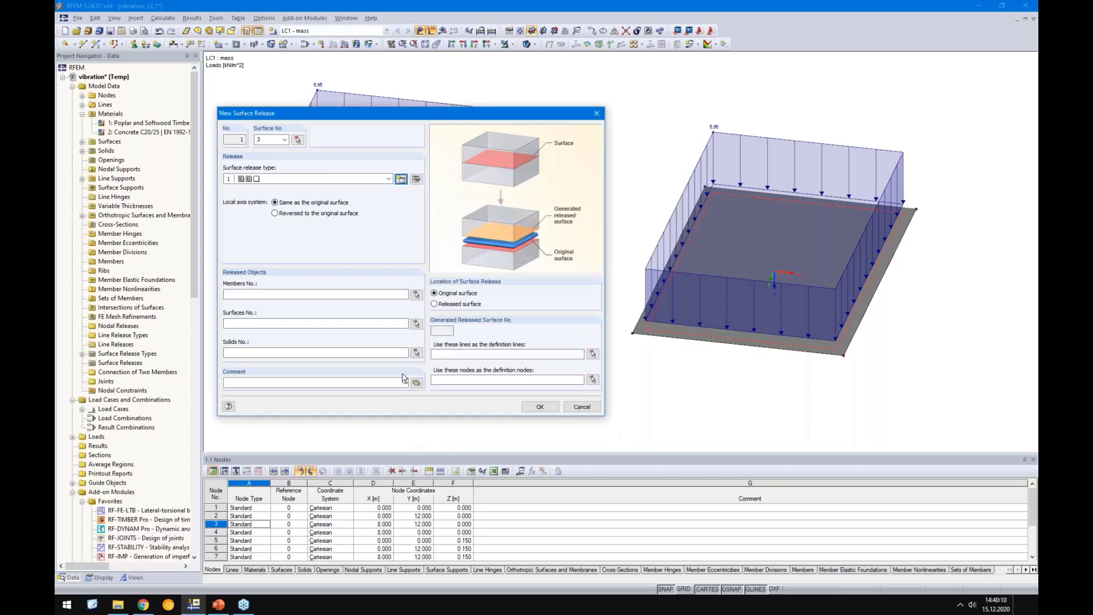
left_click(259, 322)
left_click(539, 408)
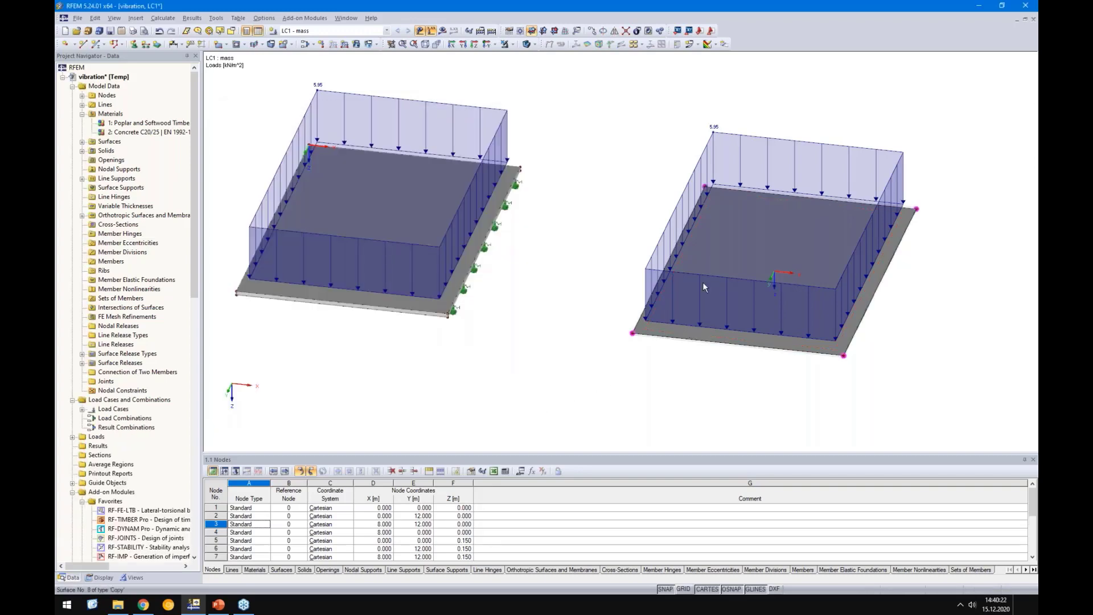
Change the surface generated by the release from Null to Orthotropic stiffness with a constant thickness of 200 mm.
left_click(725, 259)
left_click(510, 272)
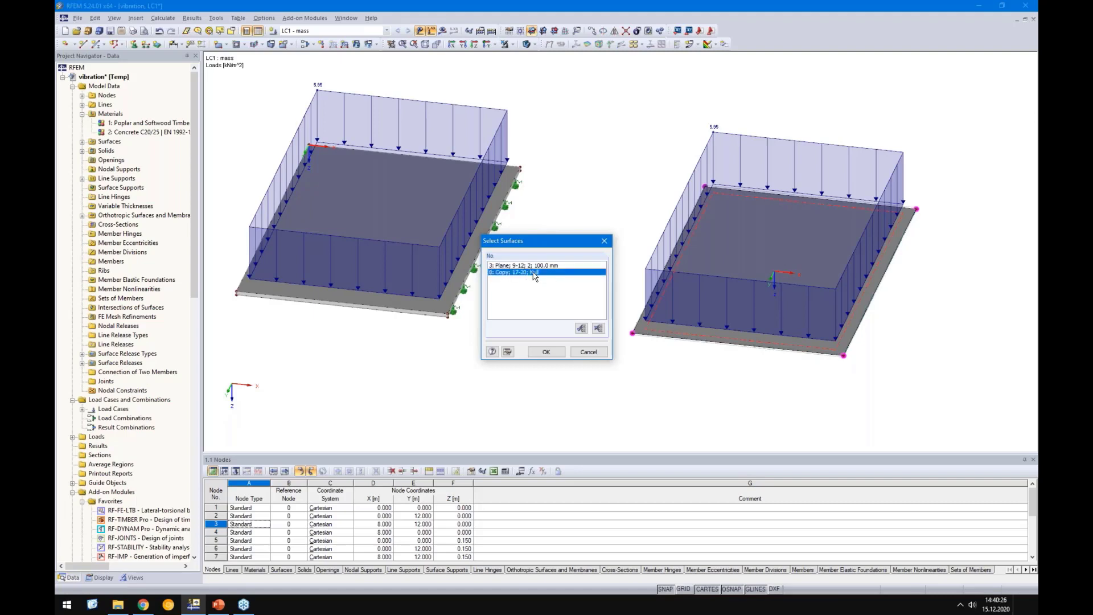
left_click(509, 353)
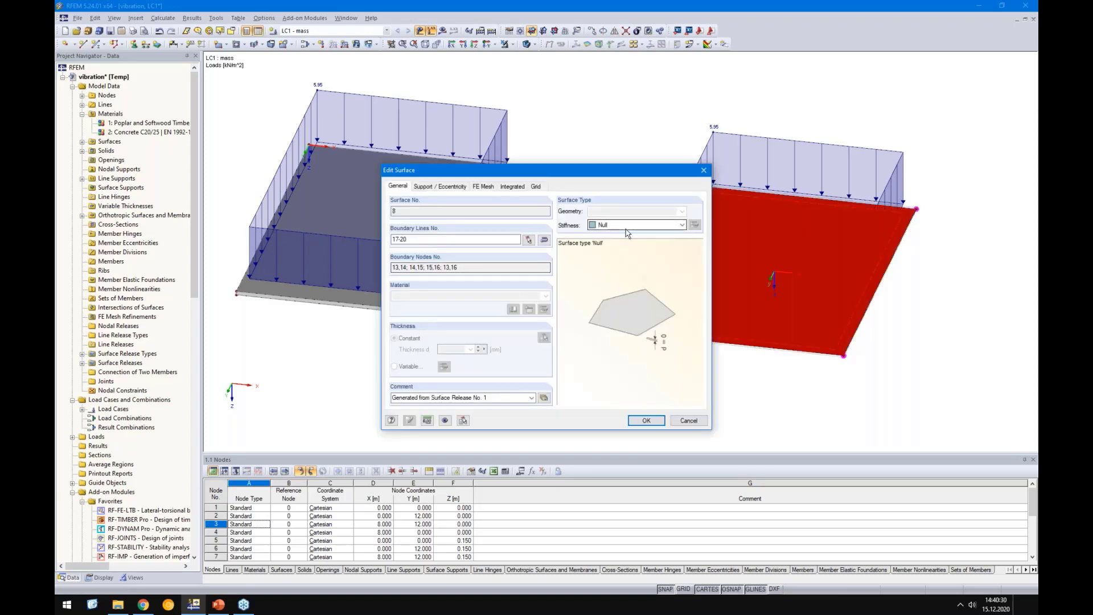
left_click(626, 227)
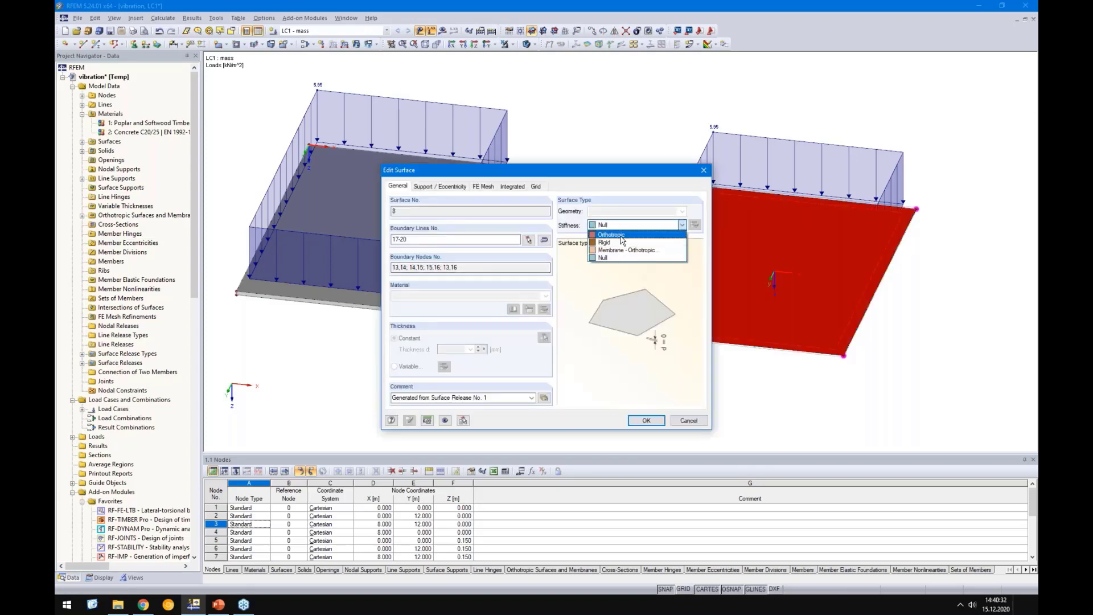
left_click(622, 240)
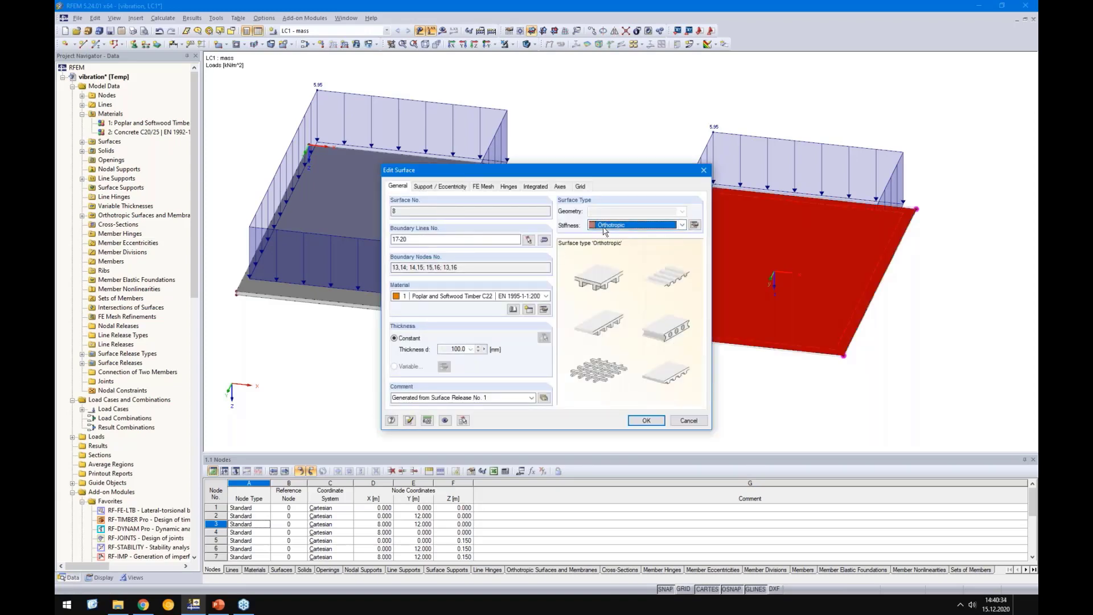
left_click(695, 225)
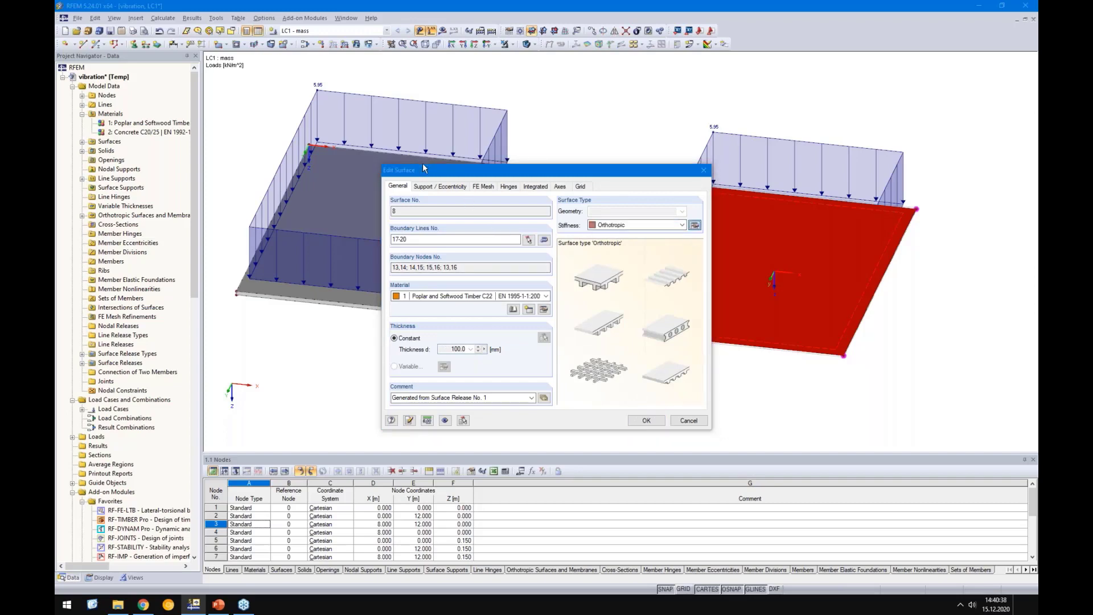
left_click(377, 168)
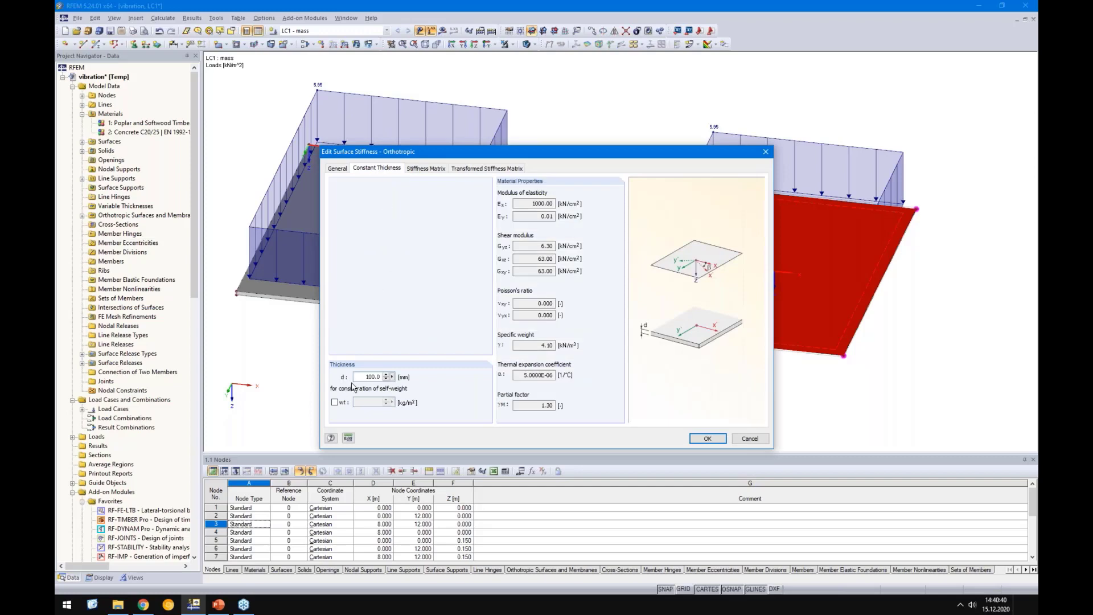
left_click(706, 437)
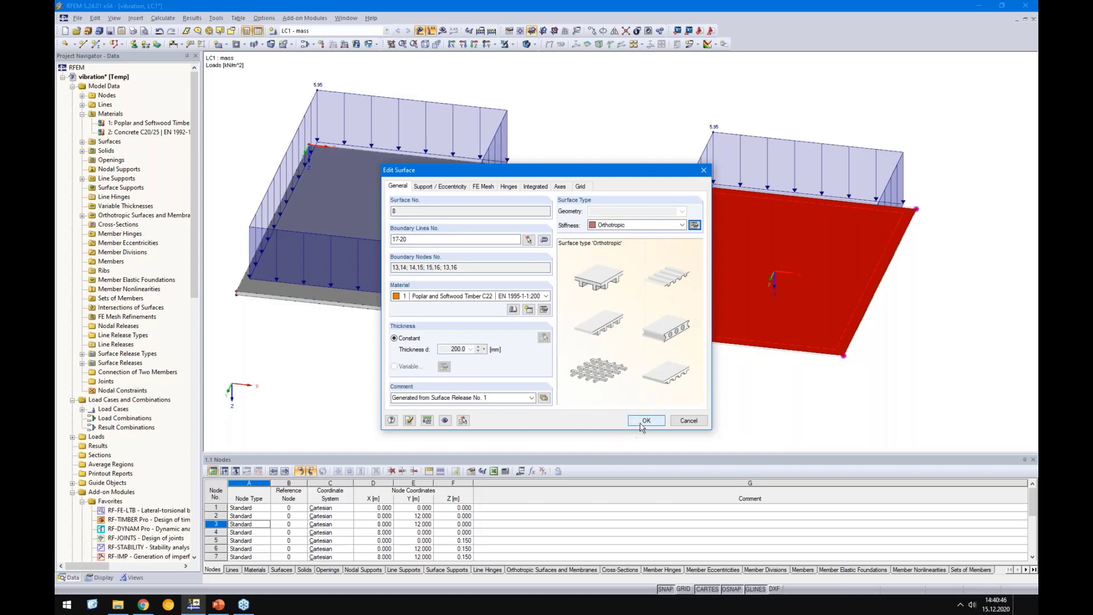
left_click(643, 420)
Set an eccentricity for the copied 100 mm concrete surface so that it rests on top of the timber surface.
middle_click_drag(519, 390, 735, 296, "ctrl")
left_click(736, 219)
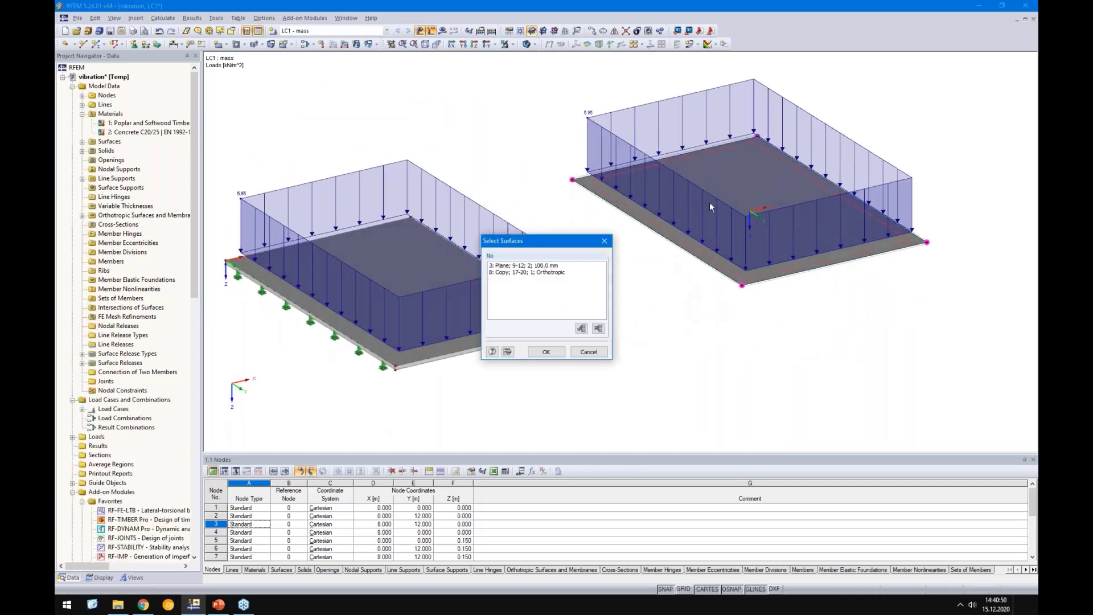
left_click(507, 266)
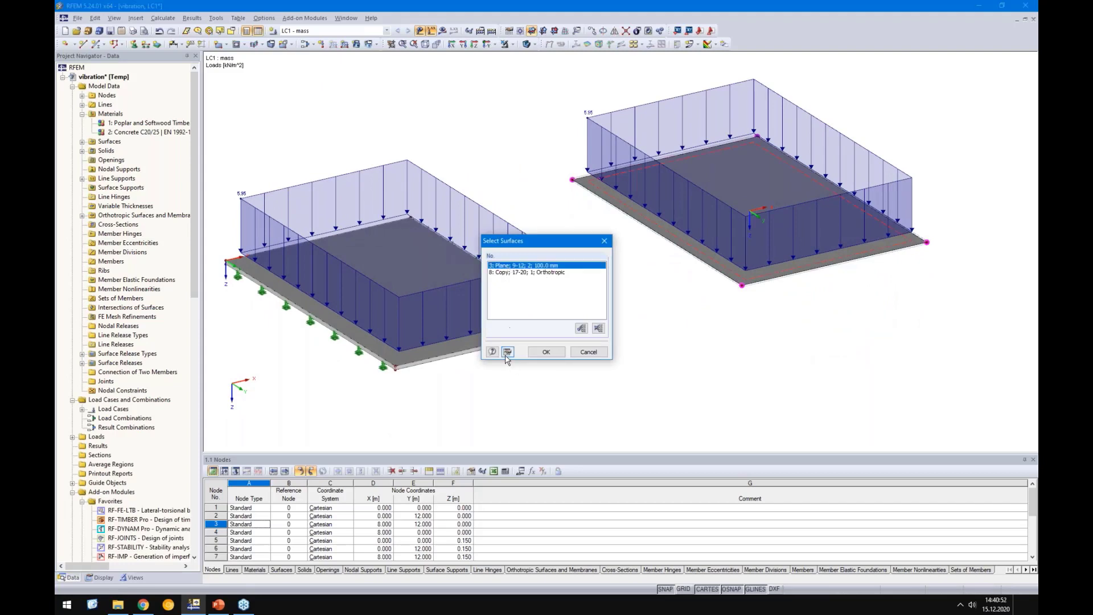
left_click(546, 351)
left_click(439, 186)
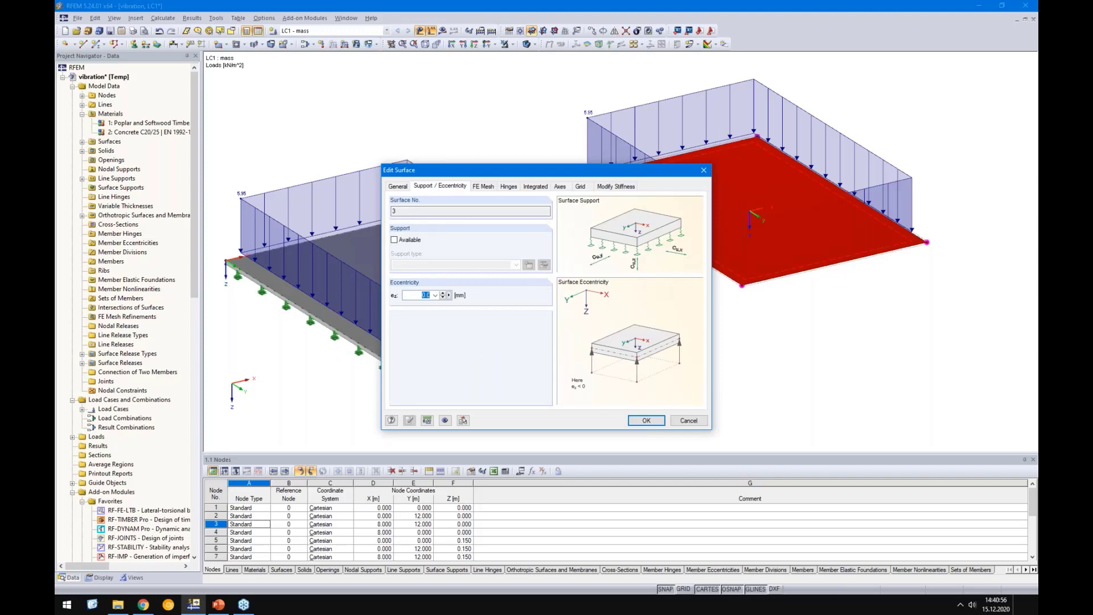
key("BackSpace")
key("Return")
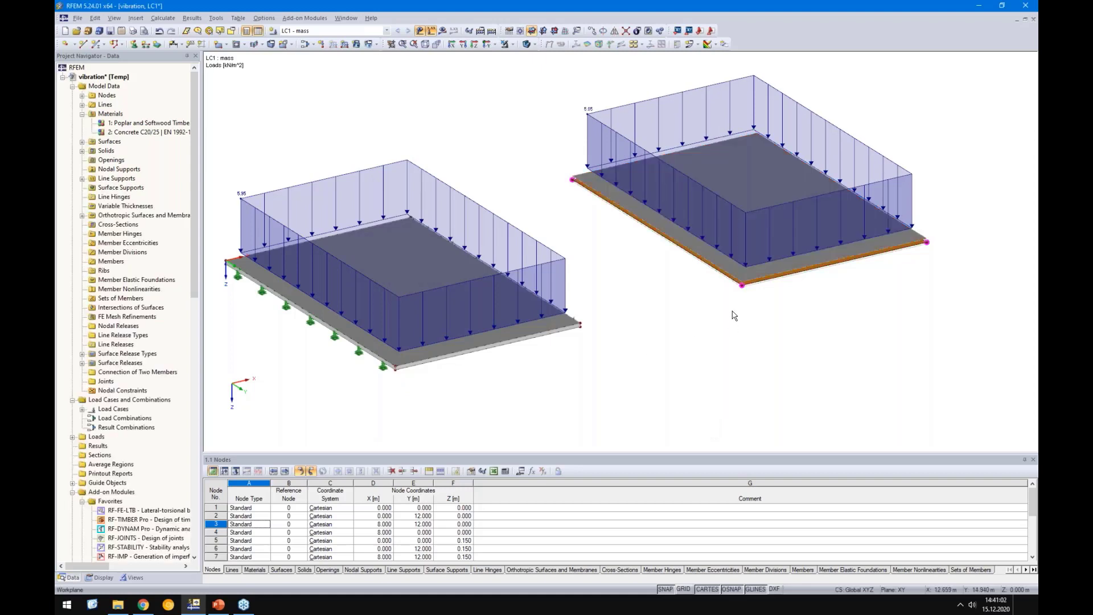
Place a hinged line support along one 12 m edge of the copied floor's timber surface.
scroll(756, 337, "up", 5)
middle_click_drag(670, 351, 528, 382)
scroll(528, 382, "down", 2)
middle_click_drag(577, 349, 302, 156, "ctrl")
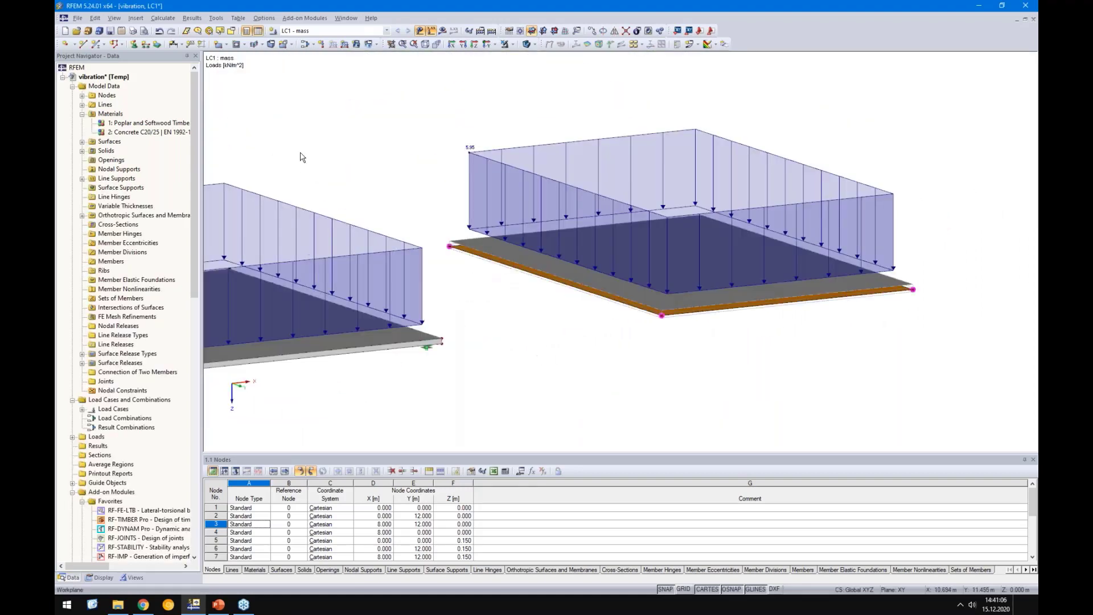
left_click(146, 44)
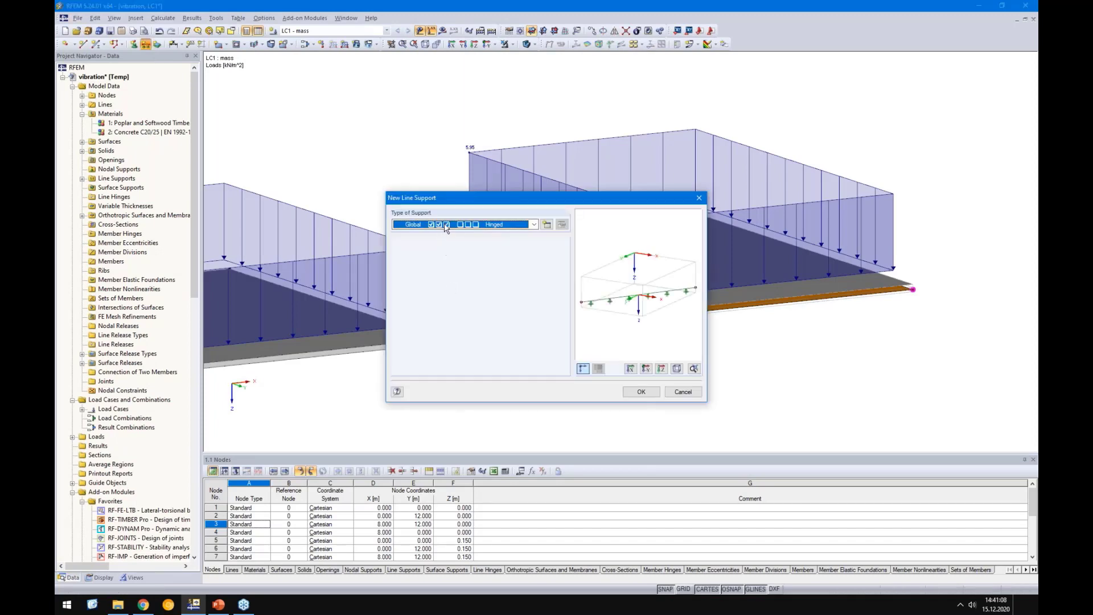
left_click(641, 392)
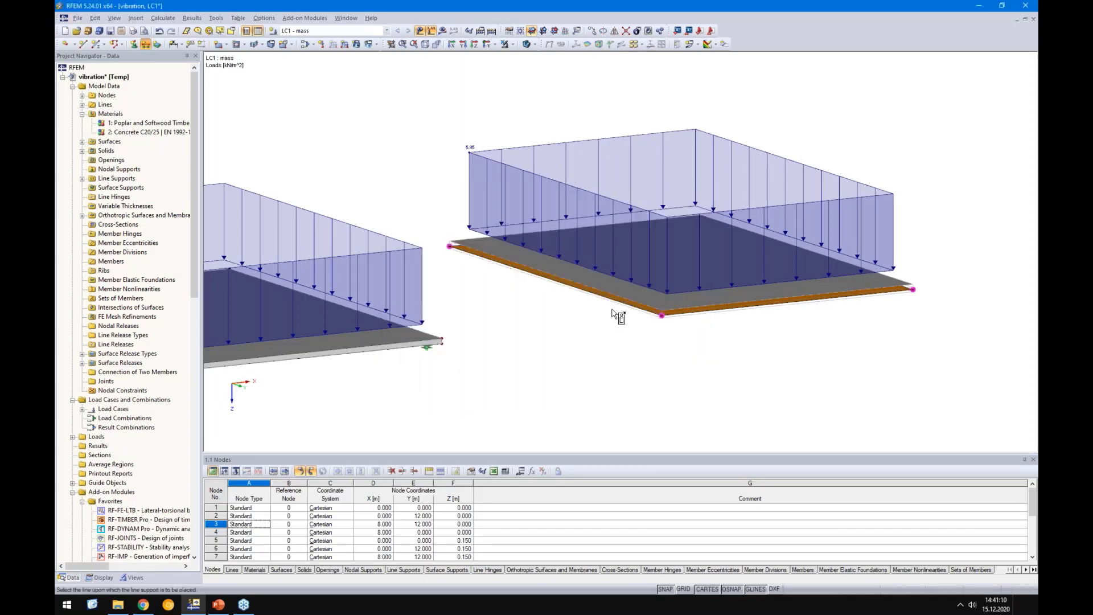
left_click(614, 300)
left_click(520, 272)
left_click(546, 351)
Place the same hinged line support along the opposite 12 m edge of the copied floor.
middle_click_drag(864, 365, 455, 388, "ctrl")
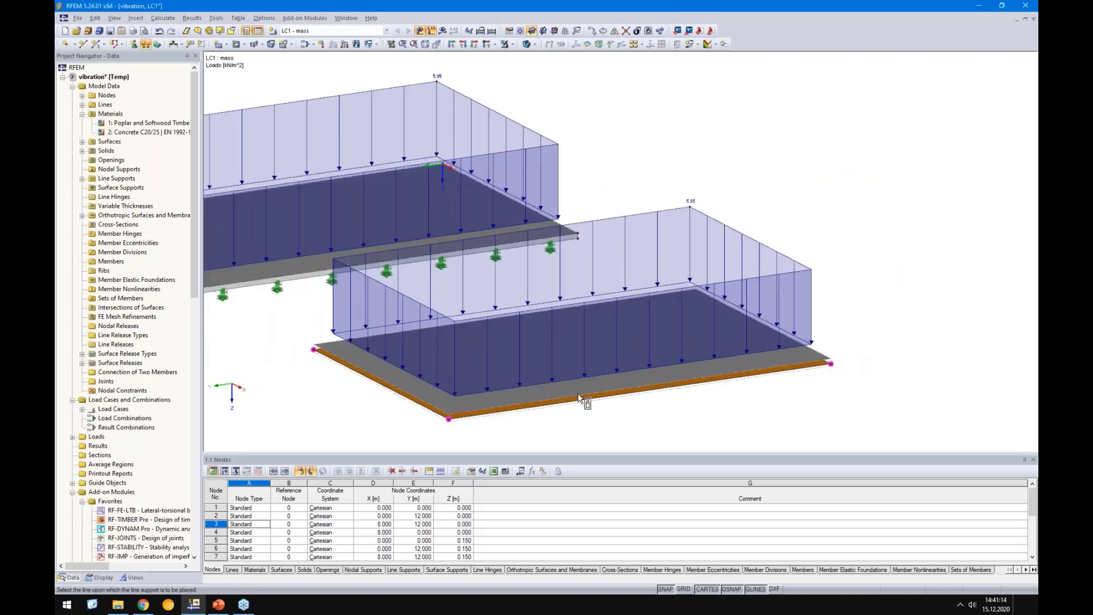
scroll(595, 399, "up", 1)
scroll(595, 398, "up", 3)
left_click(578, 408)
left_click(513, 273)
left_click(545, 351)
scroll(512, 285, "down", 5)
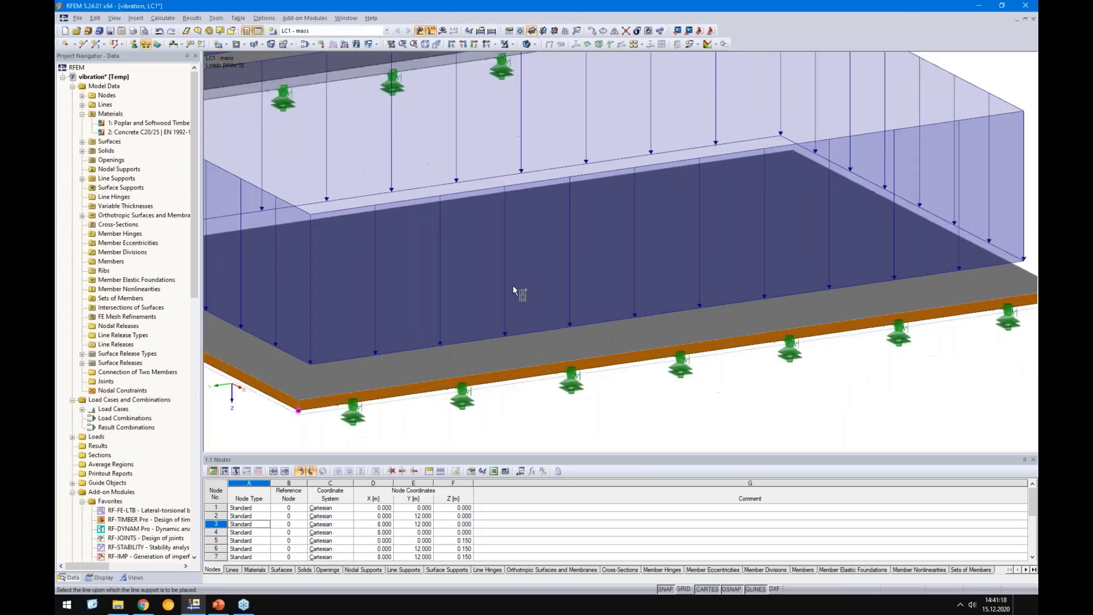
Start the calculation of load case LC1 and switch to PowerPoint to show the slide with the example's reference design values.
middle_click_drag(305, 360, 564, 402, "ctrl")
scroll(563, 402, "down", 1)
middle_click_drag(561, 350, 551, 362)
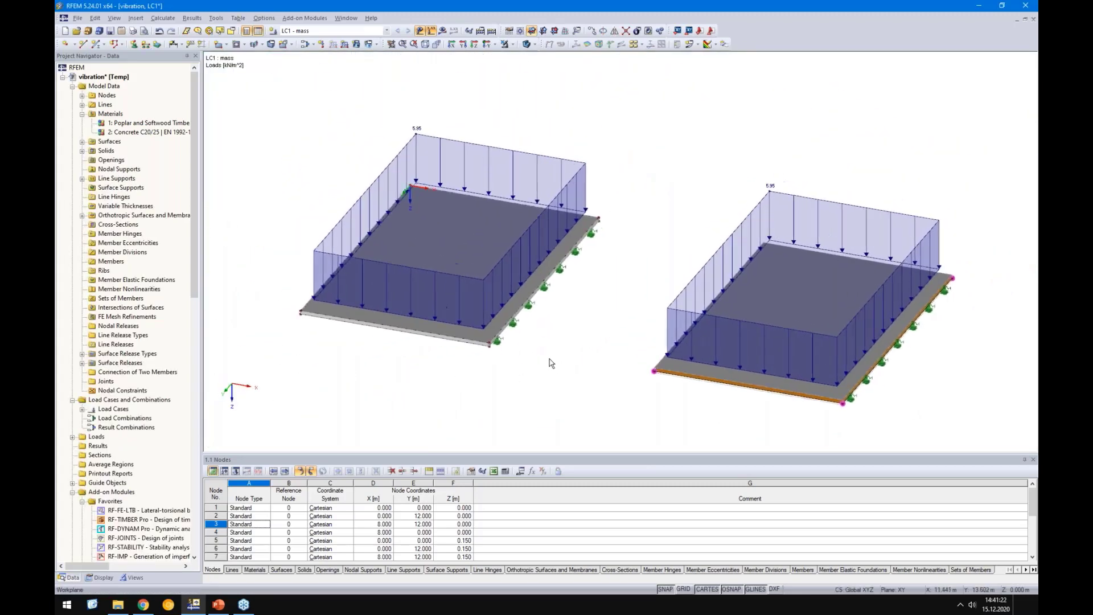
left_click(440, 31)
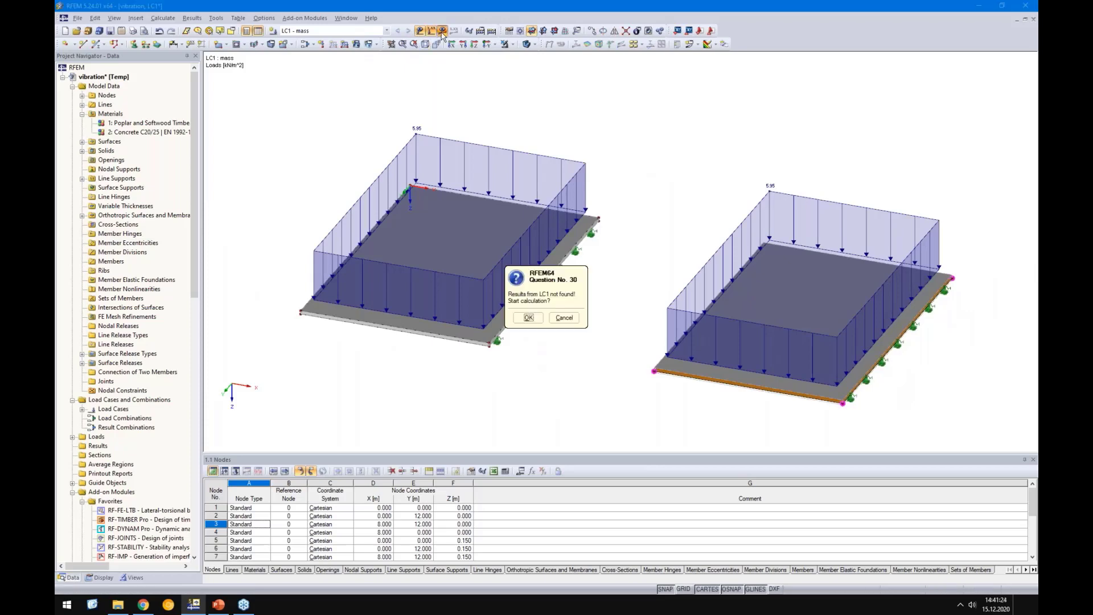
left_click(218, 604)
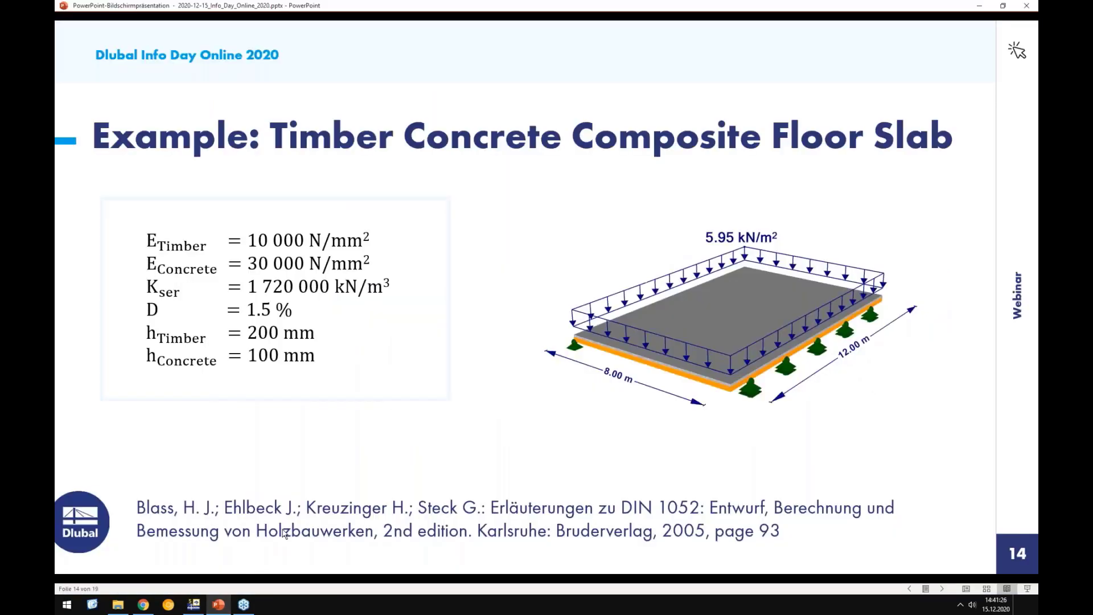
left_click(424, 355)
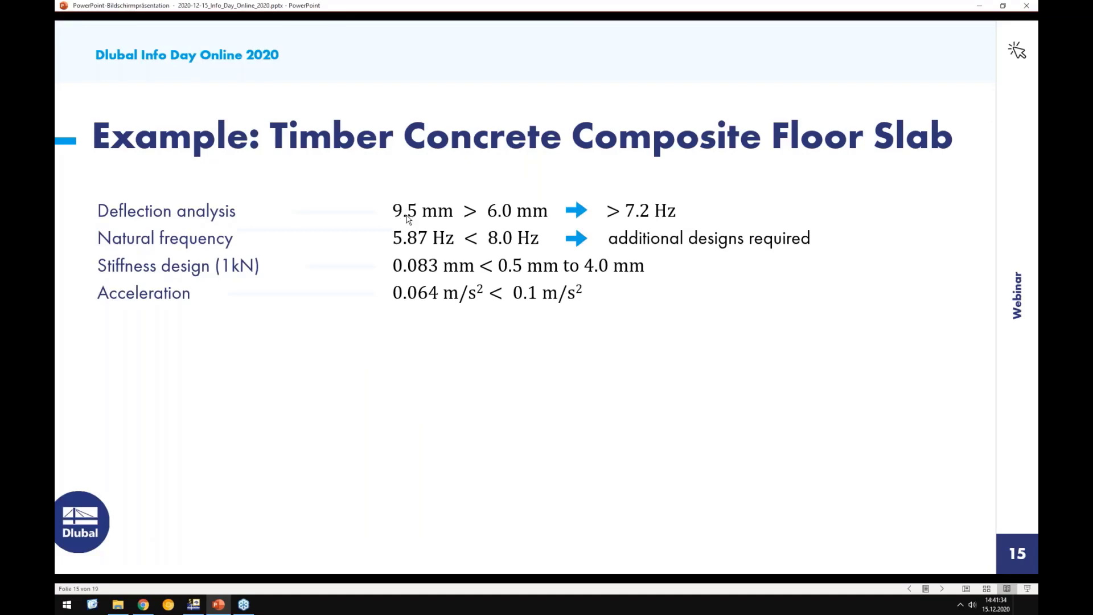
Switch back to RFEM, display the deformation values on the surfaces and compare the deflections of the two floors.
left_click(194, 604)
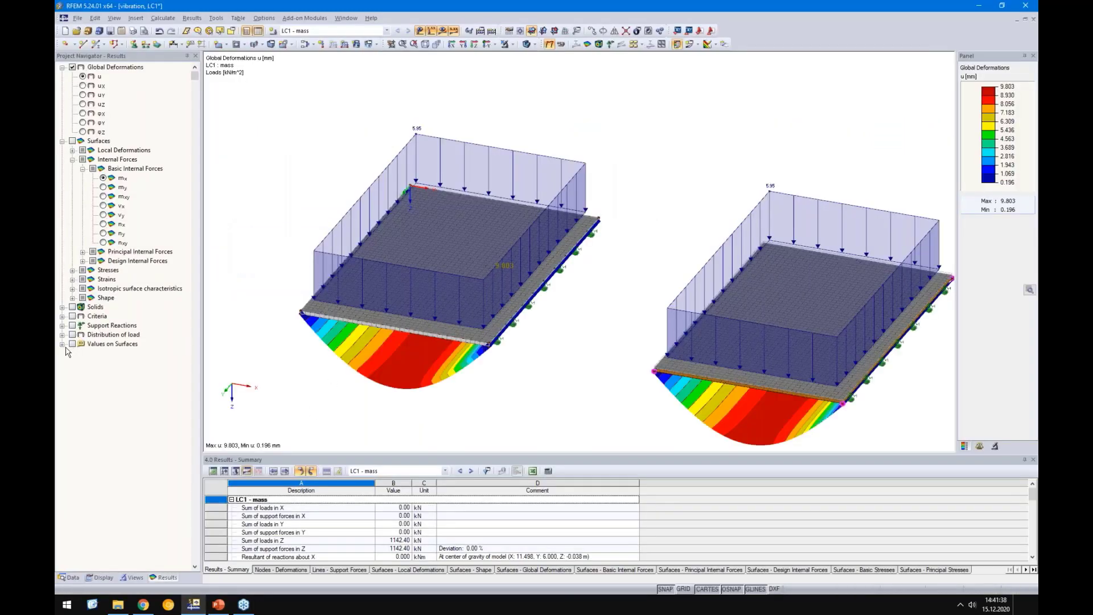
left_click(73, 344)
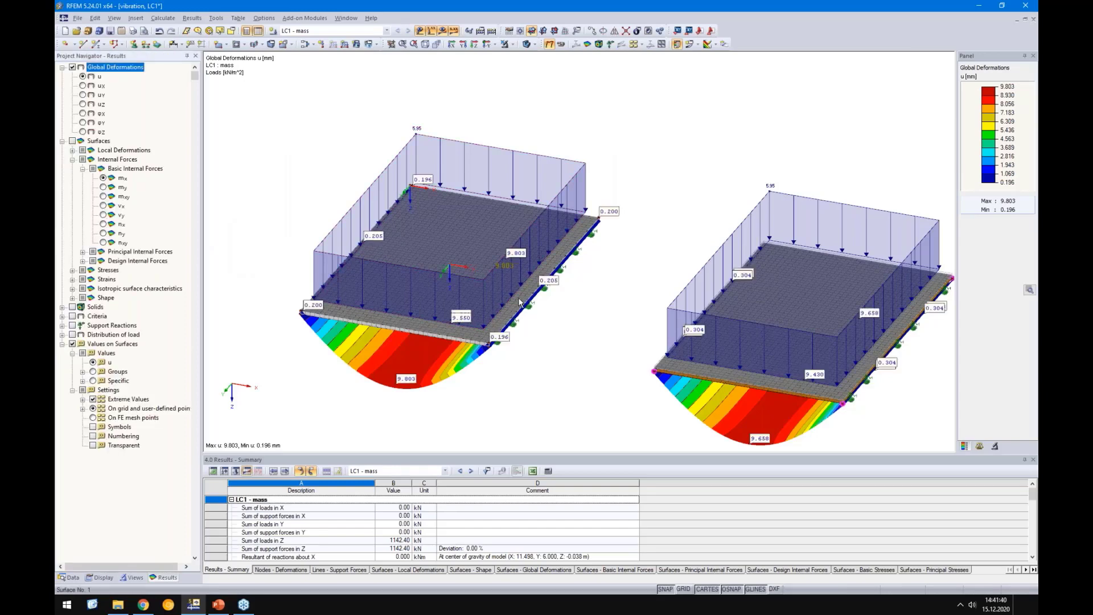
scroll(514, 335, "down", 1)
middle_click_drag(441, 407, 460, 395, "ctrl")
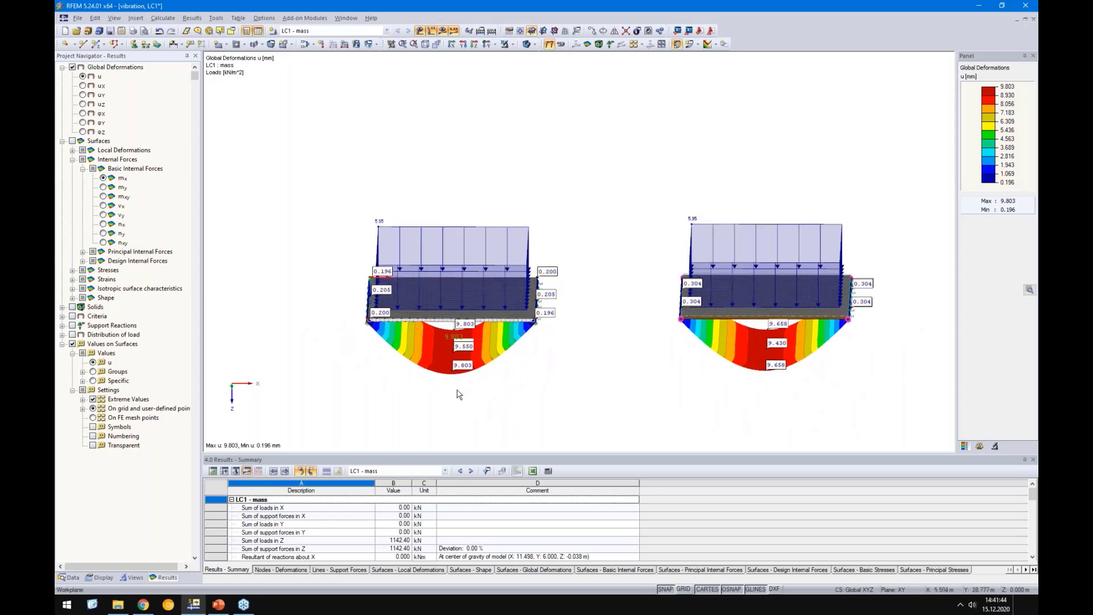
mouse_move(634, 376)
middle_mouse_down("ctrl")
mouse_move(636, 356)
mouse_move(627, 373)
middle_mouse_up("ctrl")
scroll(416, 382, "up", 4)
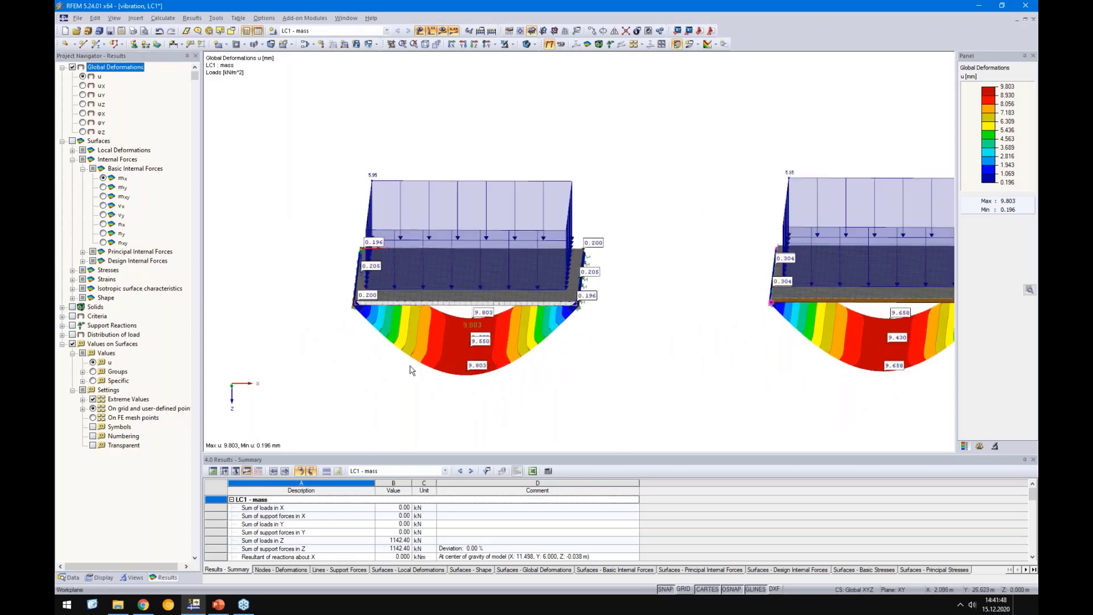
scroll(458, 350, "up", 2)
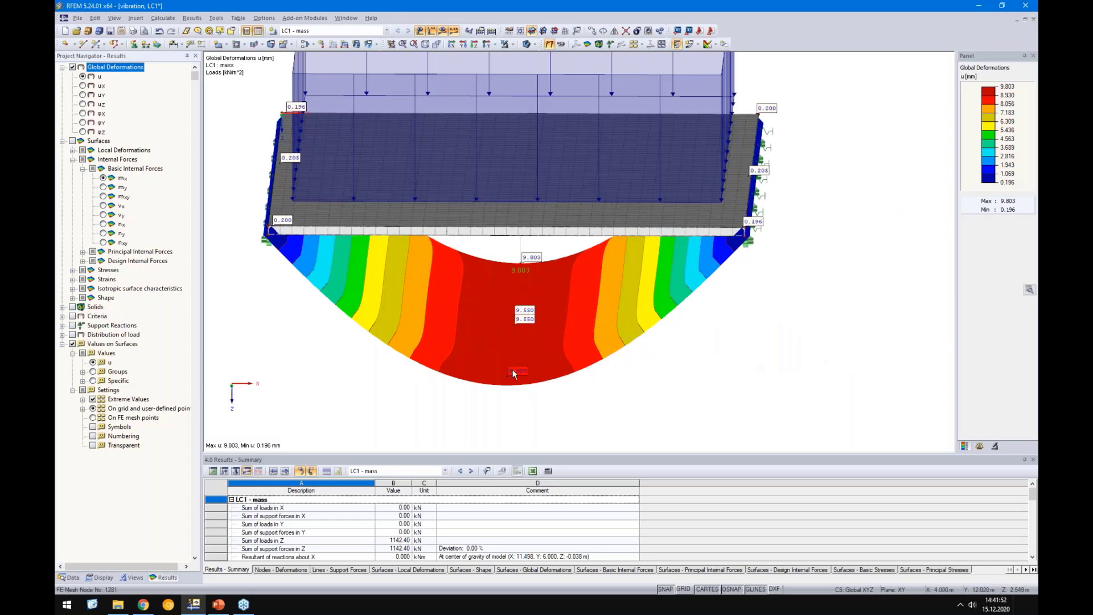
Set the Poisson's ratio of concrete C20/25 to 0, accept deleting the existing results and recalculate LC1.
left_click(71, 577)
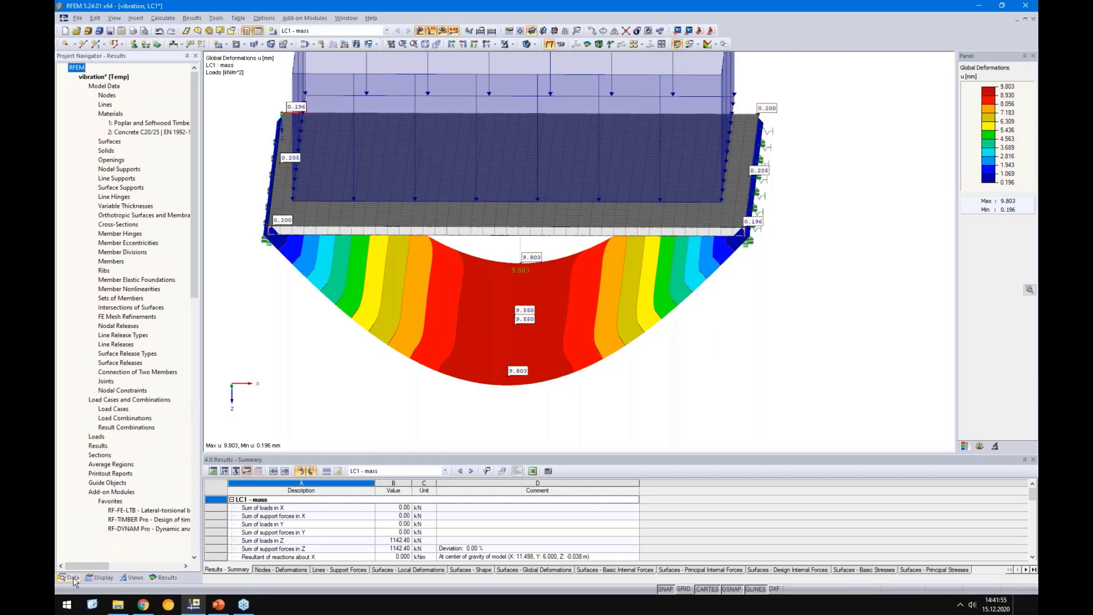
double_click(113, 134)
double_click(566, 277)
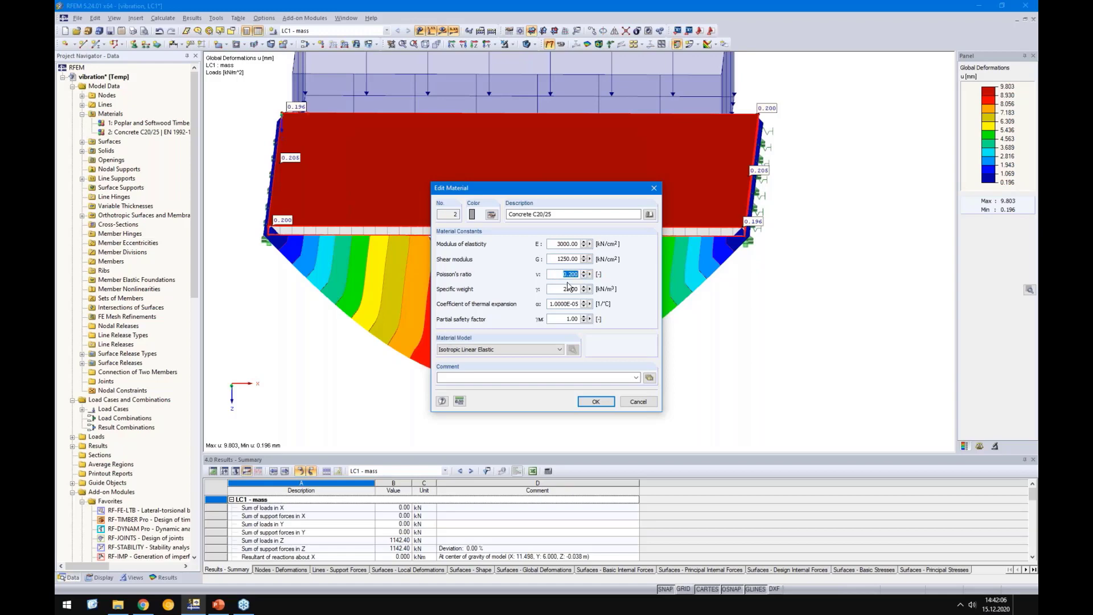
type("0")
left_click(596, 401)
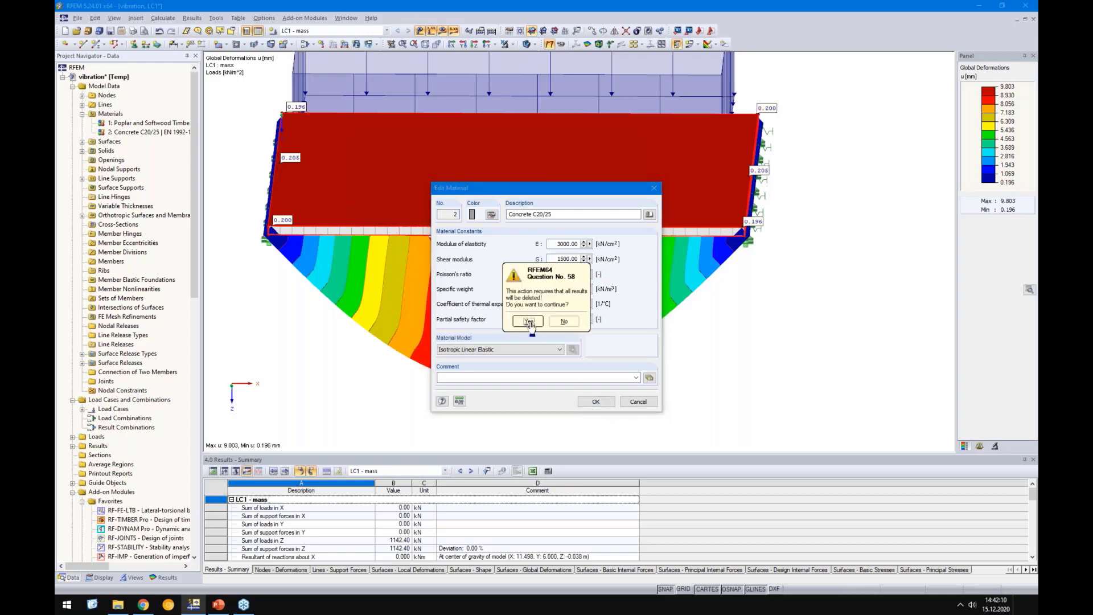
left_click(529, 323)
left_click(443, 31)
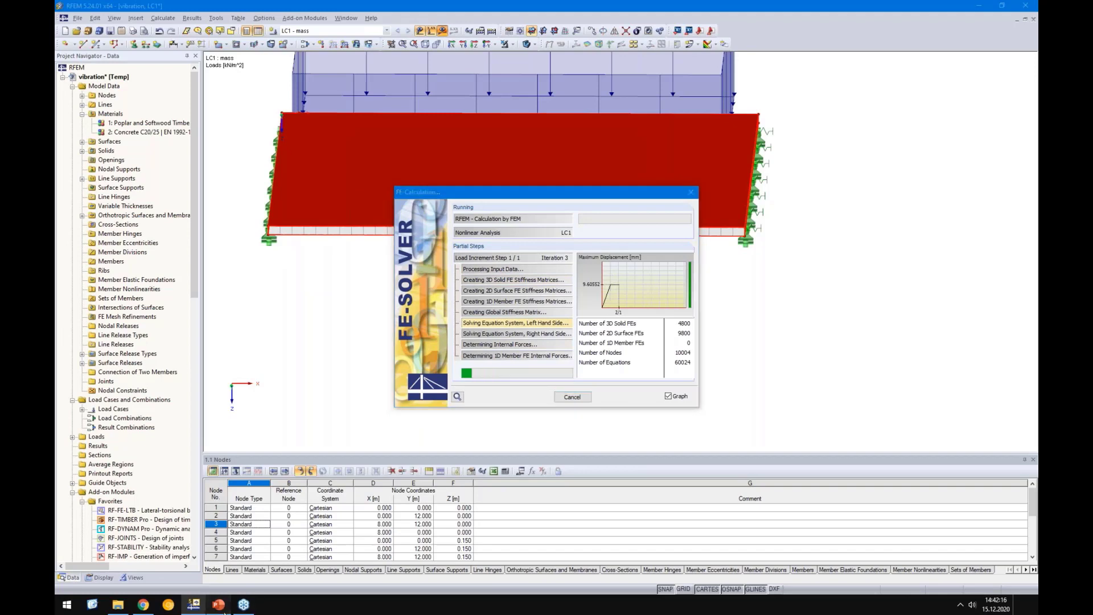
left_click(225, 612)
left_click(225, 612)
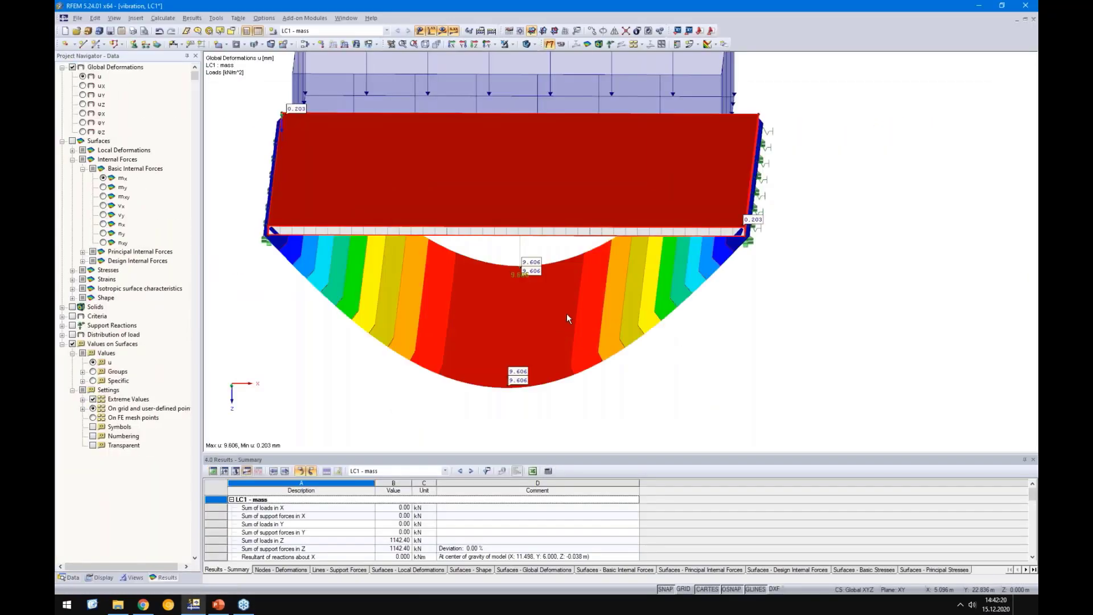
Show the extreme deformation values of all surfaces so that both floors can be compared.
scroll(550, 383, "down", 3)
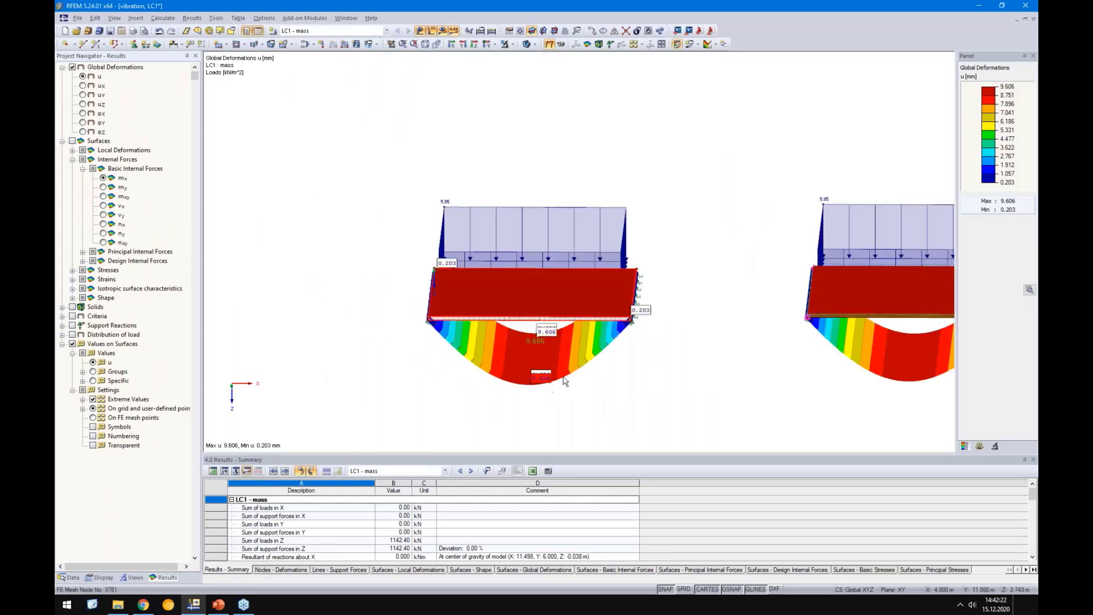
middle_click_drag(782, 370, 605, 365)
scroll(772, 373, "up", 1)
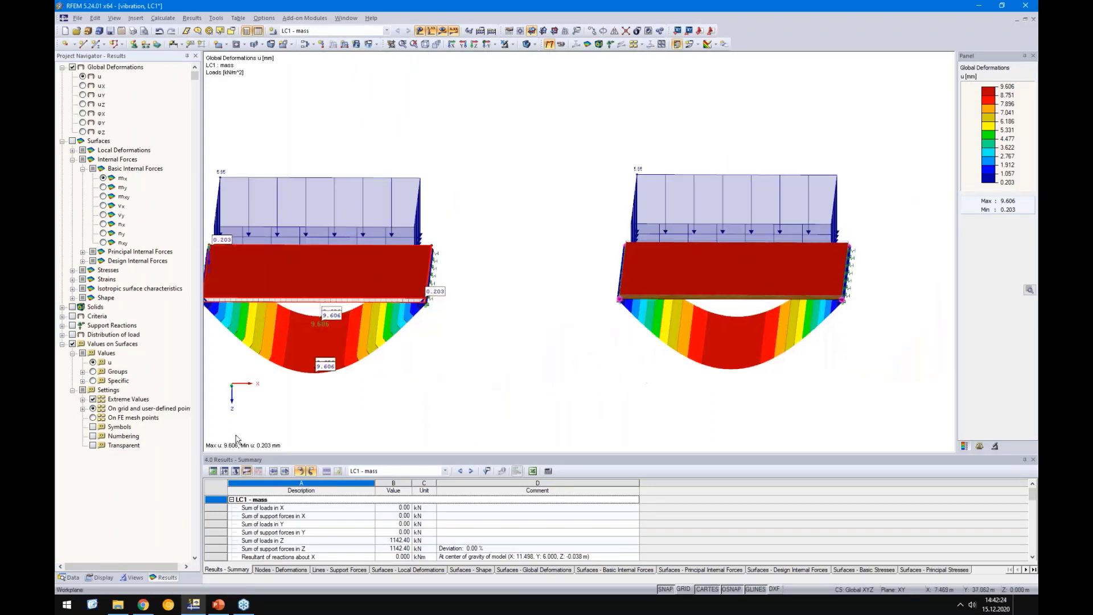
left_click(83, 399)
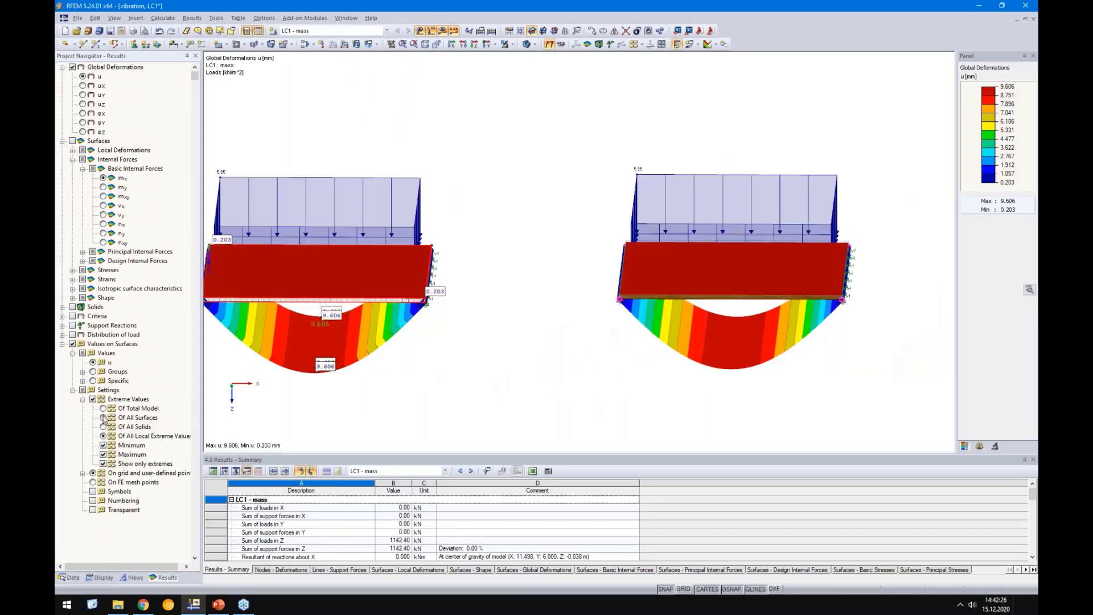
left_click(103, 418)
middle_click_drag(505, 407, 499, 390, "ctrl")
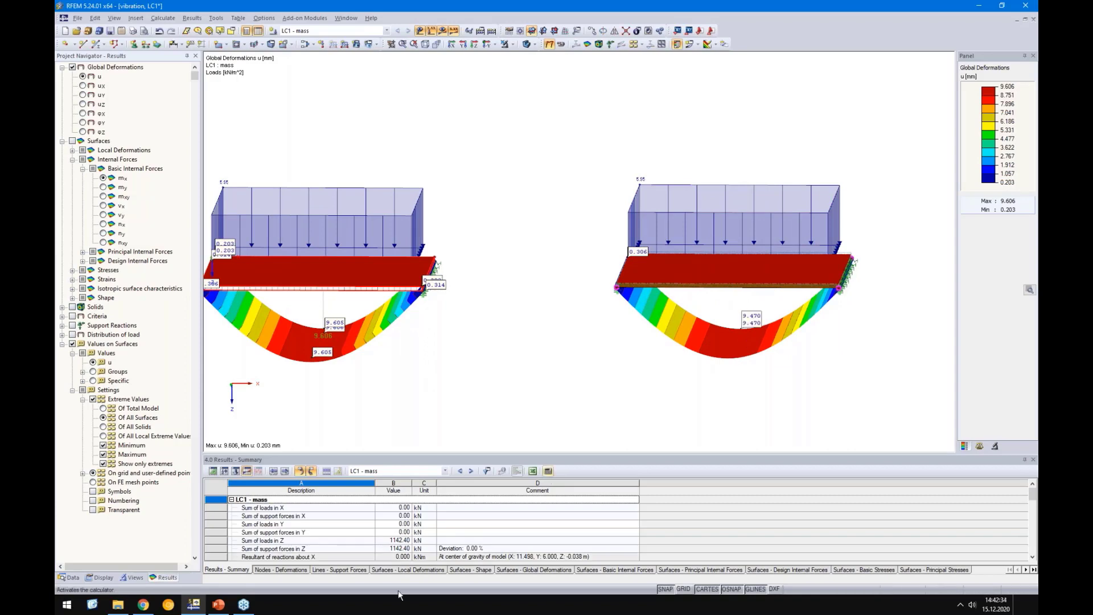
Revisit the reference values in PowerPoint, then open the knowledge base article "'Simplified' Vibration Analysis for EC 5" in Chrome.
left_click(218, 605)
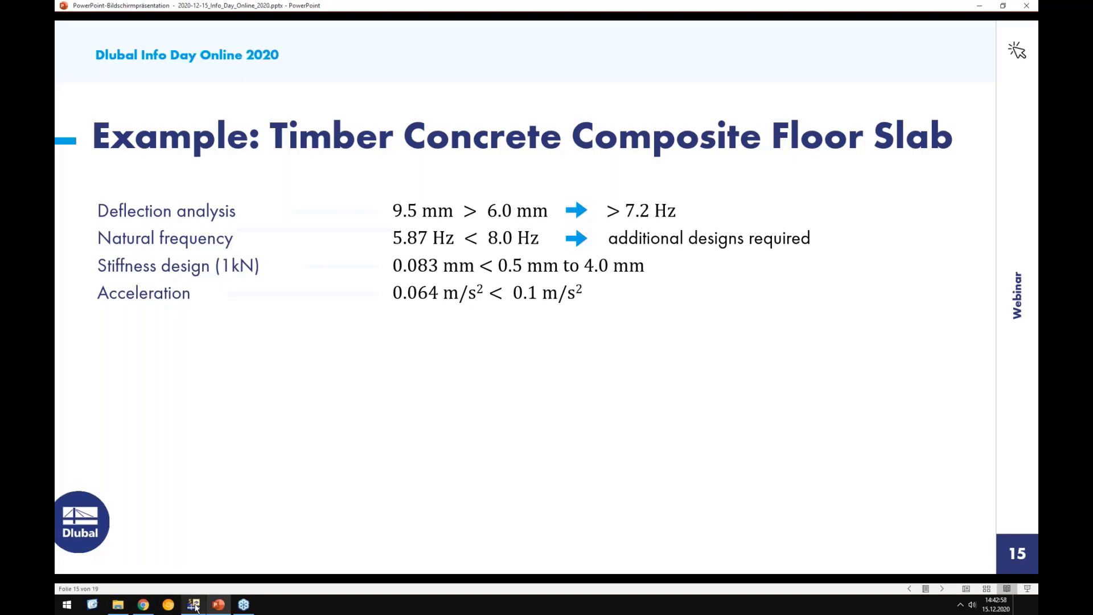
left_click(142, 555)
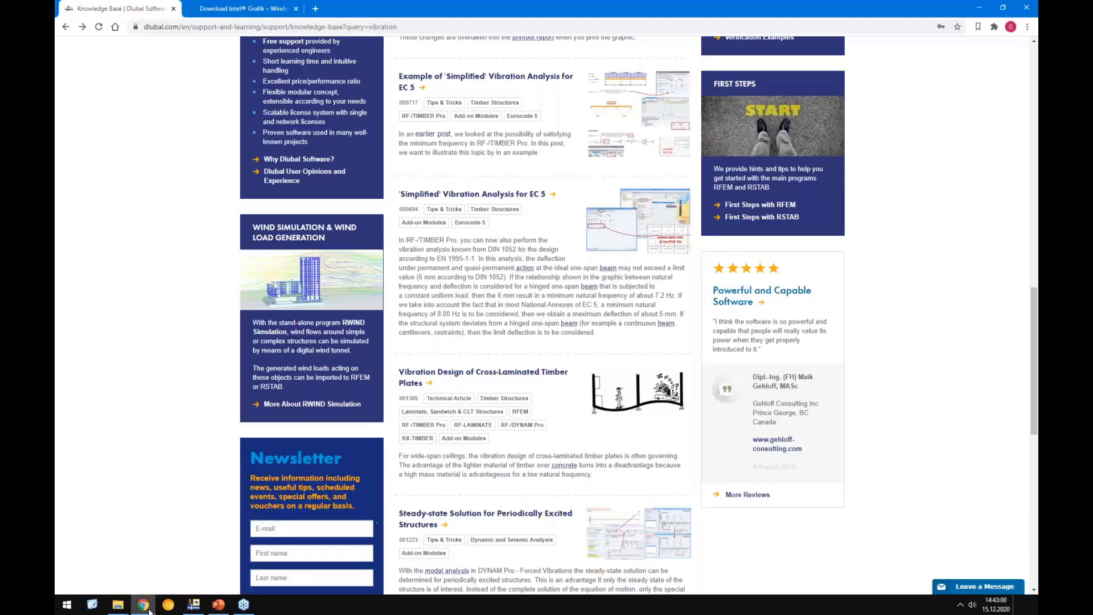
scroll(504, 390, "up", 3)
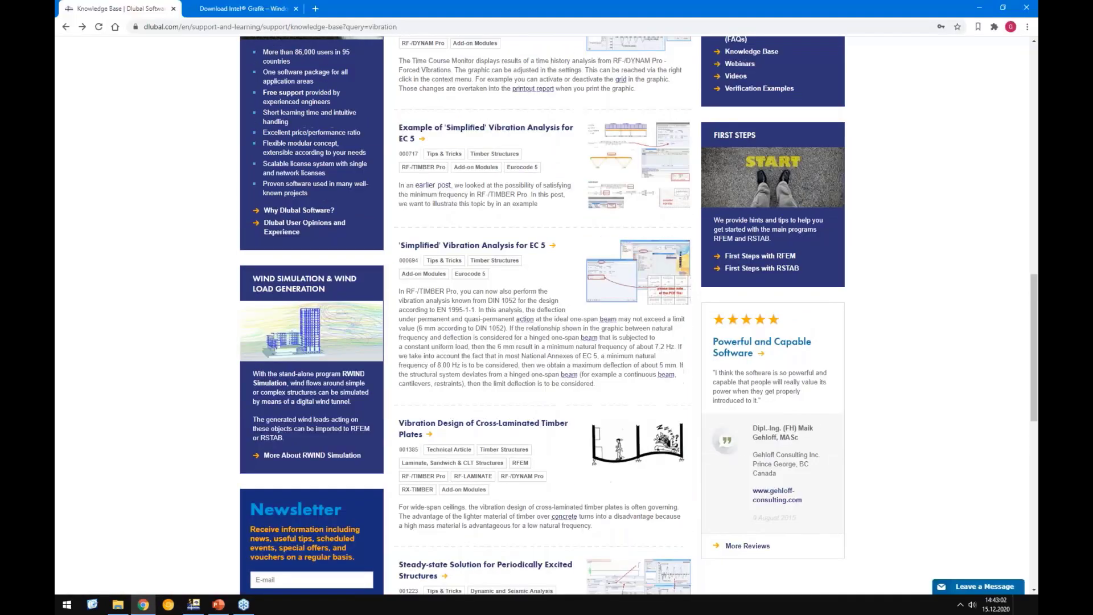
scroll(504, 393, "up", 1)
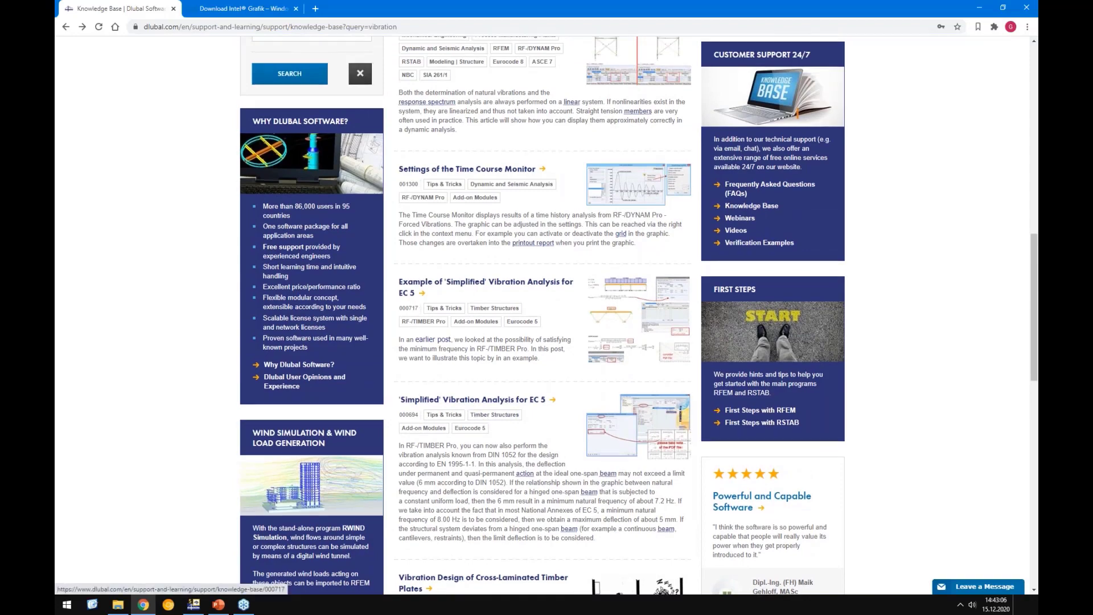
scroll(444, 356, "up", 8)
scroll(444, 356, "down", 10)
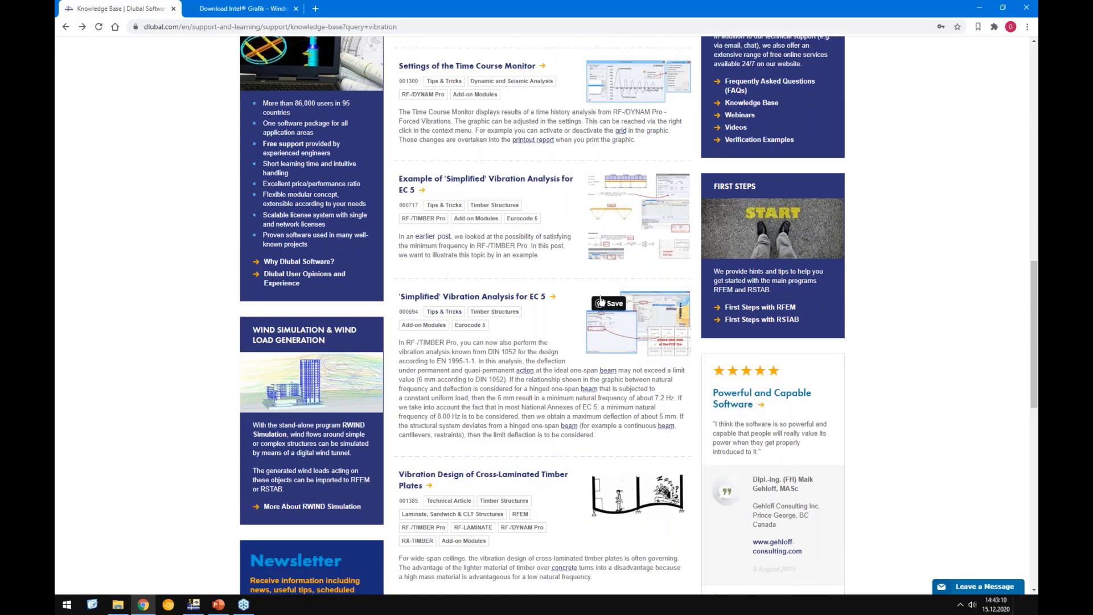
left_click(472, 299)
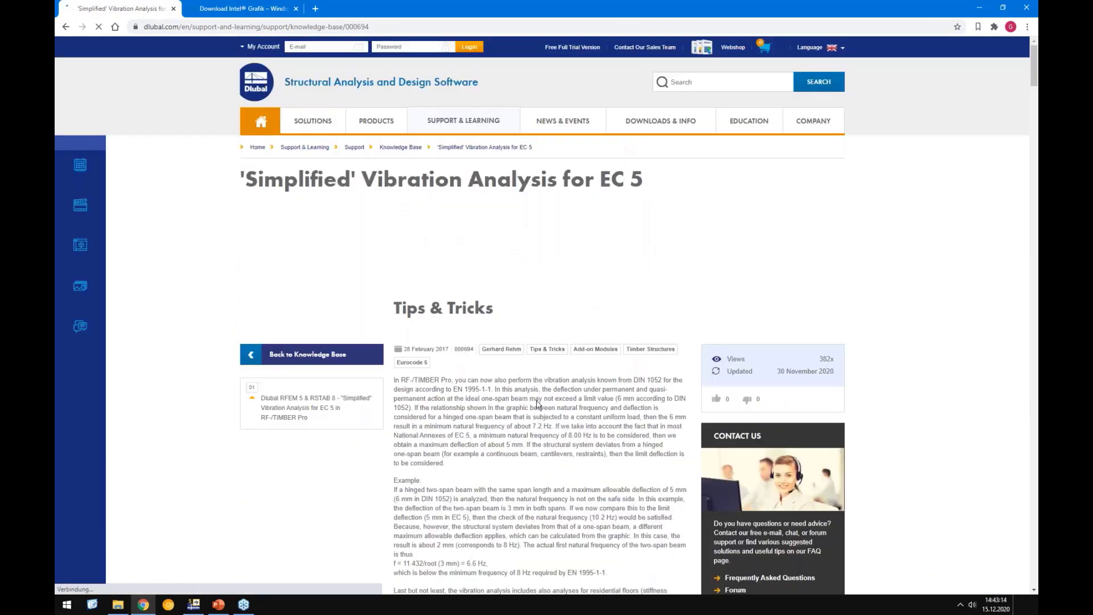
Open the Limitation of Deflection PDF from the article's downloads.
scroll(538, 402, "down", 4)
scroll(633, 326, "down", 3)
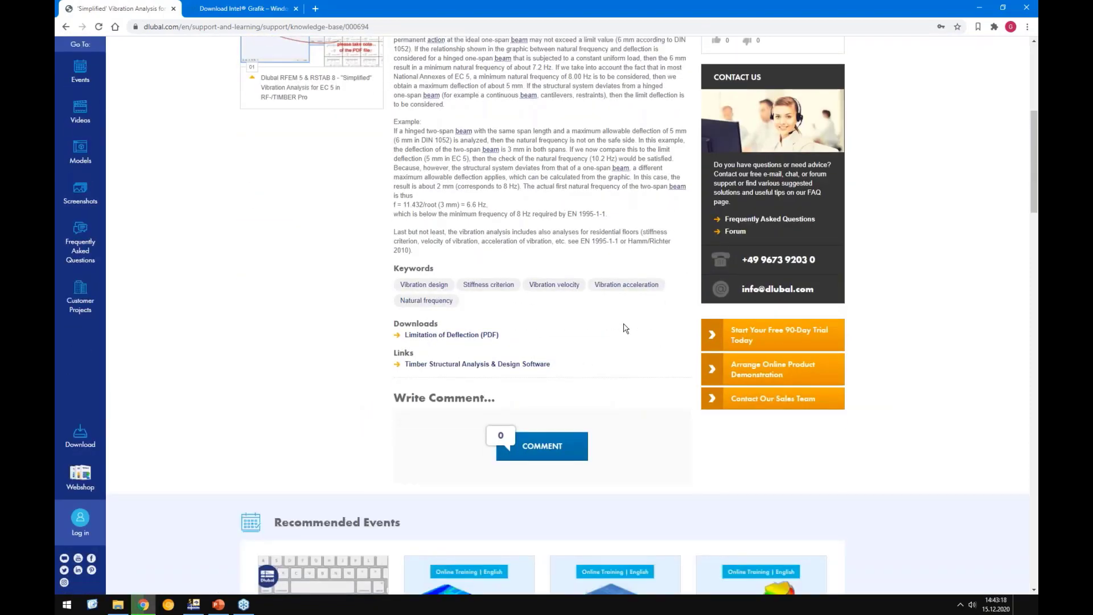
left_click(82, 581)
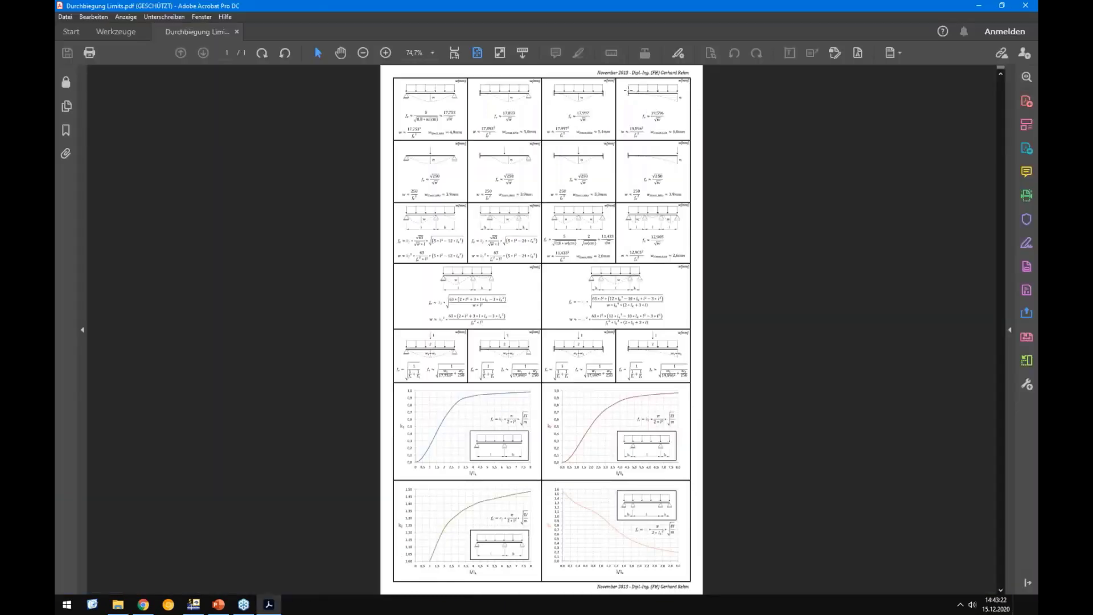
Examine the PDF's natural frequency and deflection limit formulas for the beam systems, and return to the article in Chrome.
left_click(623, 76)
left_click(534, 100)
left_click(483, 196)
double_click(482, 196)
scroll(356, 144, "up", 5, "ctrl")
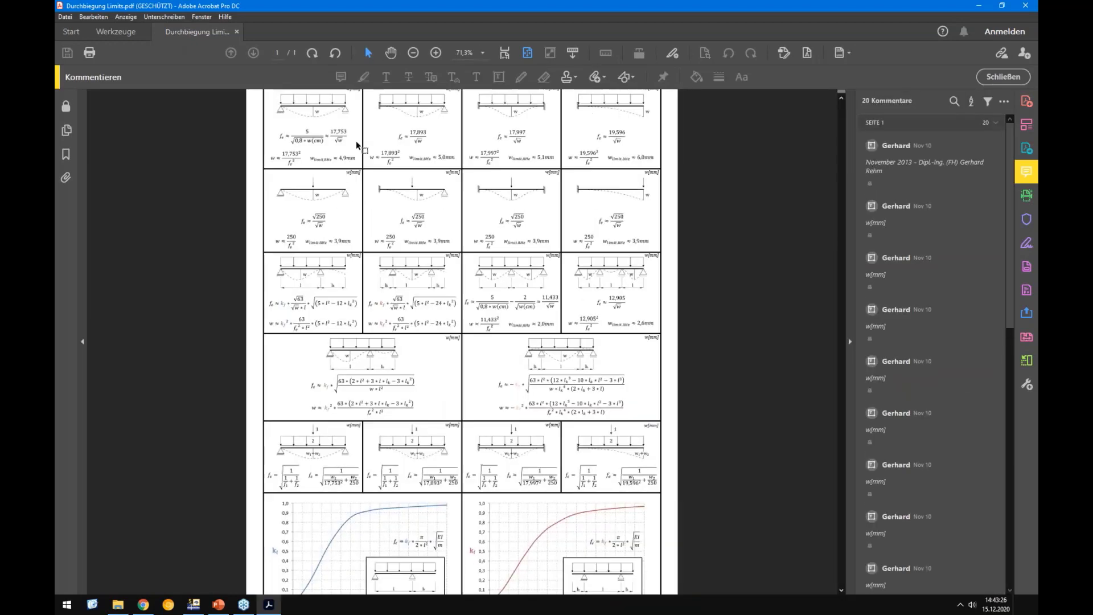
scroll(336, 141, "up", 2)
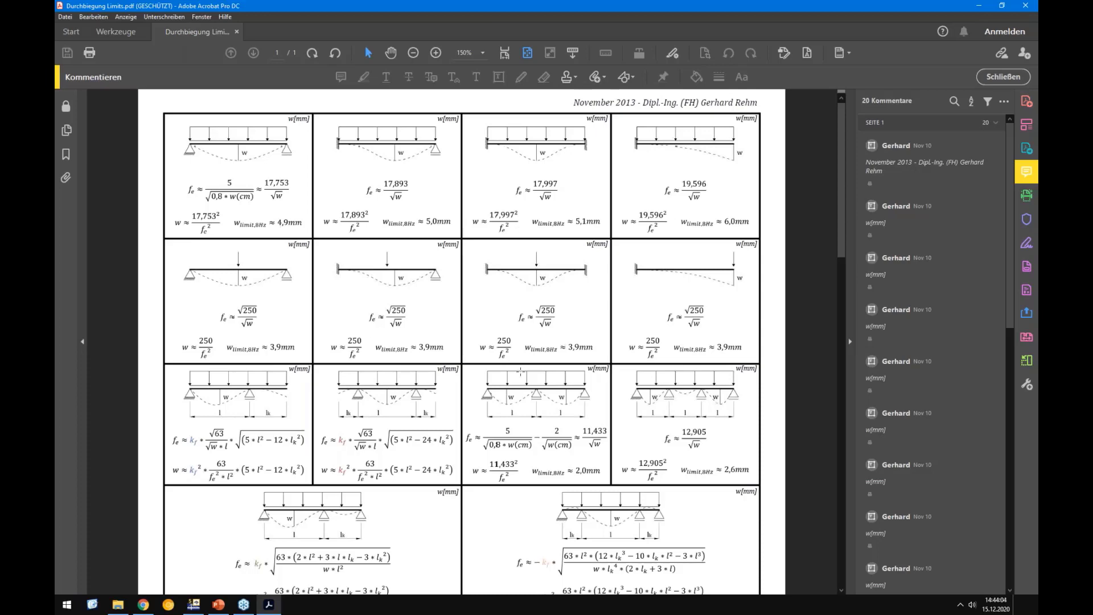
scroll(520, 371, "down", 2, "ctrl")
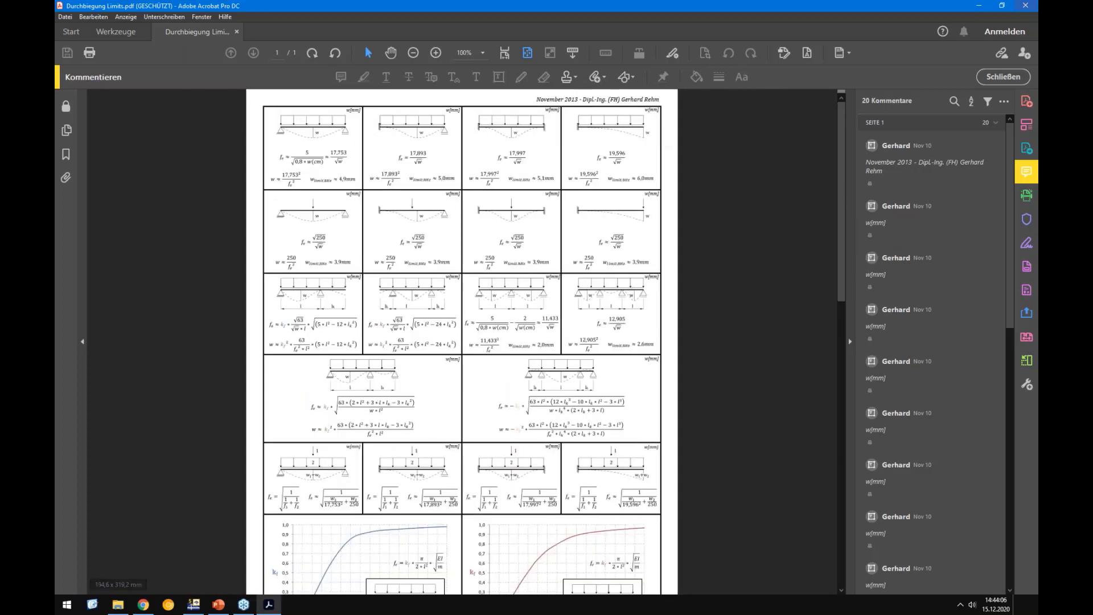
left_click(143, 605)
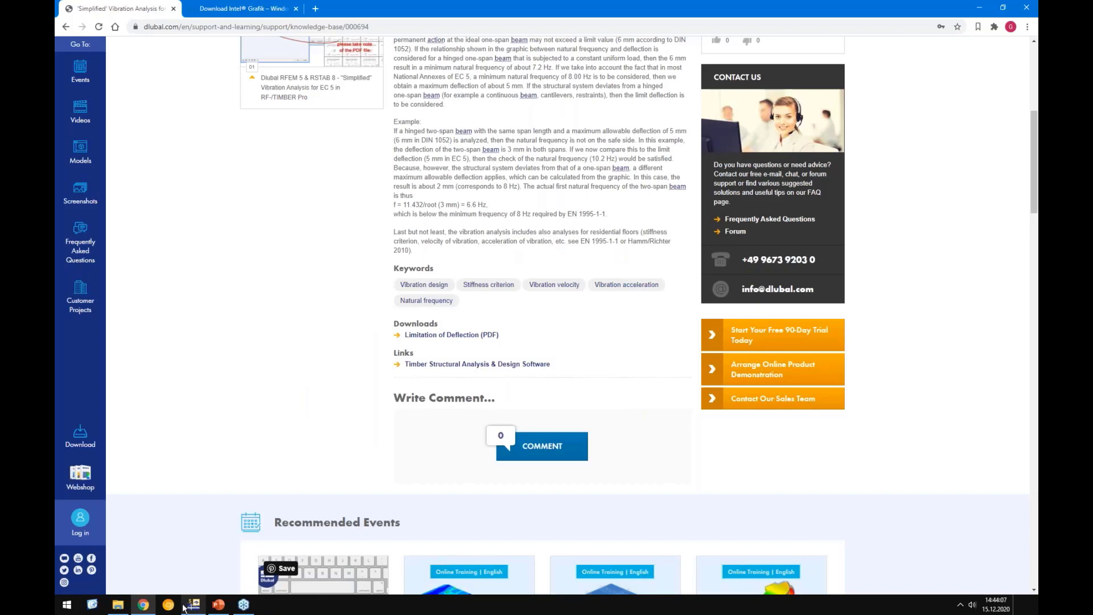
Review the deformation results of both floors in RFEM, then revisit the reference values in PowerPoint.
left_click(185, 606)
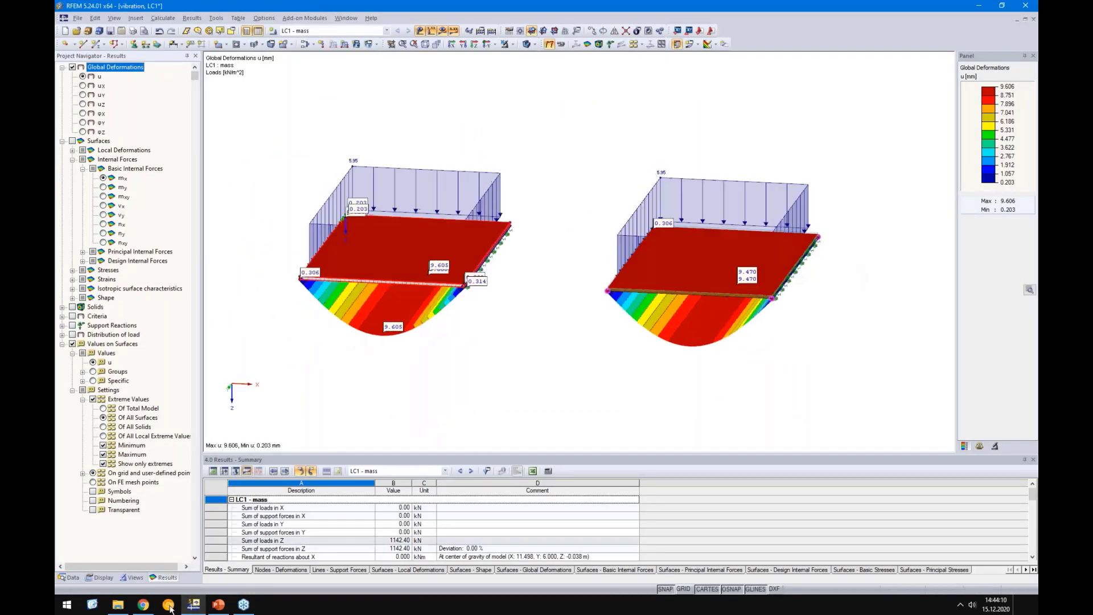
left_click(218, 605)
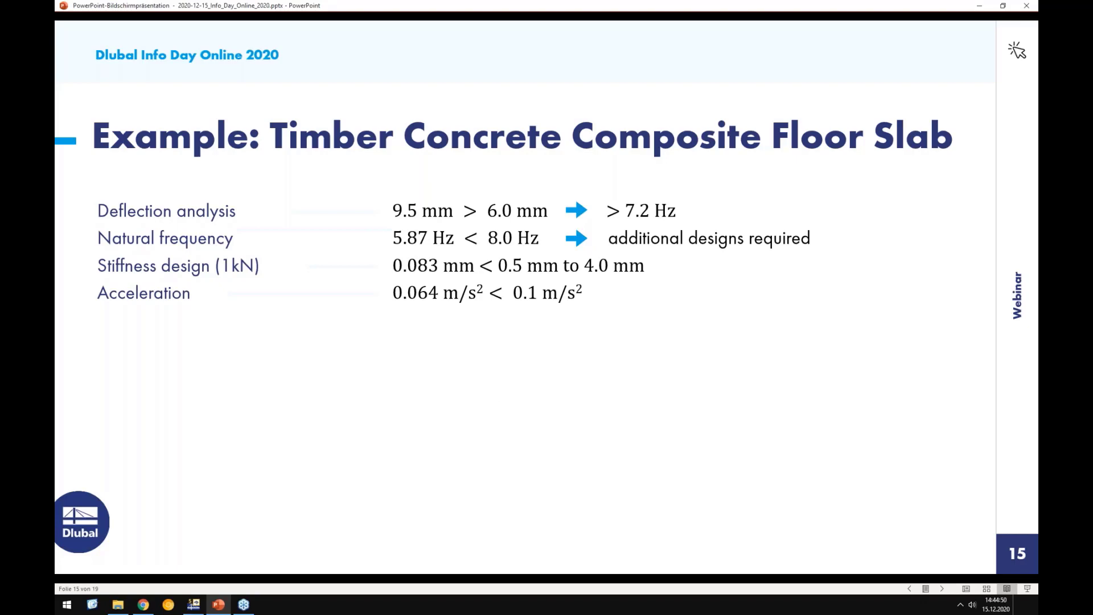
Switch back to RFEM and open the RF-DYNAM Pro add-on module for the dynamic analysis.
left_click(193, 604)
left_click(67, 577)
scroll(122, 425, "down", 3)
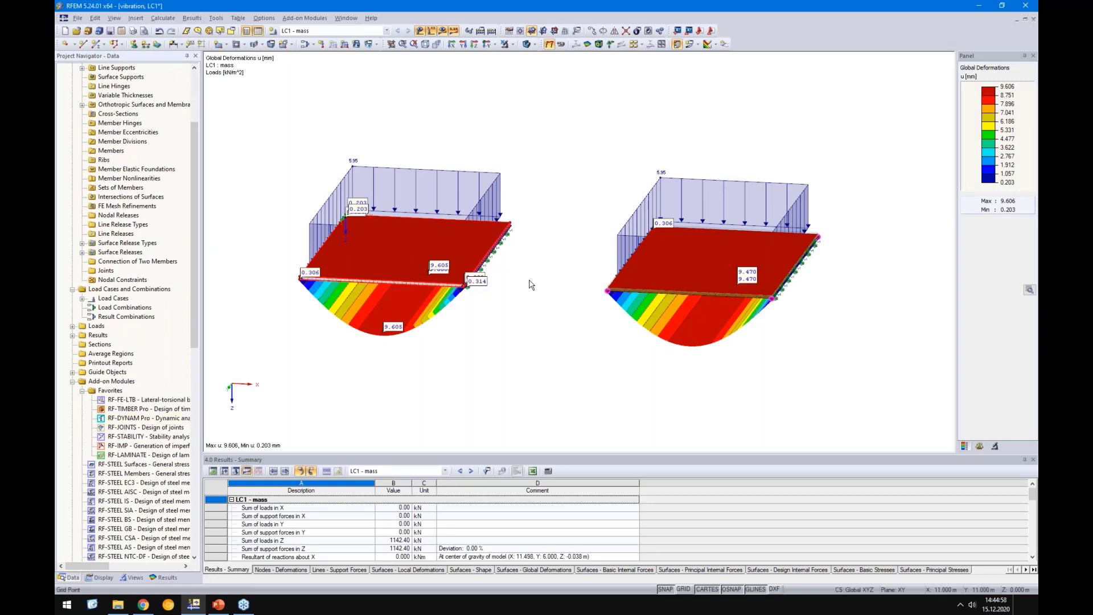
left_click(530, 322)
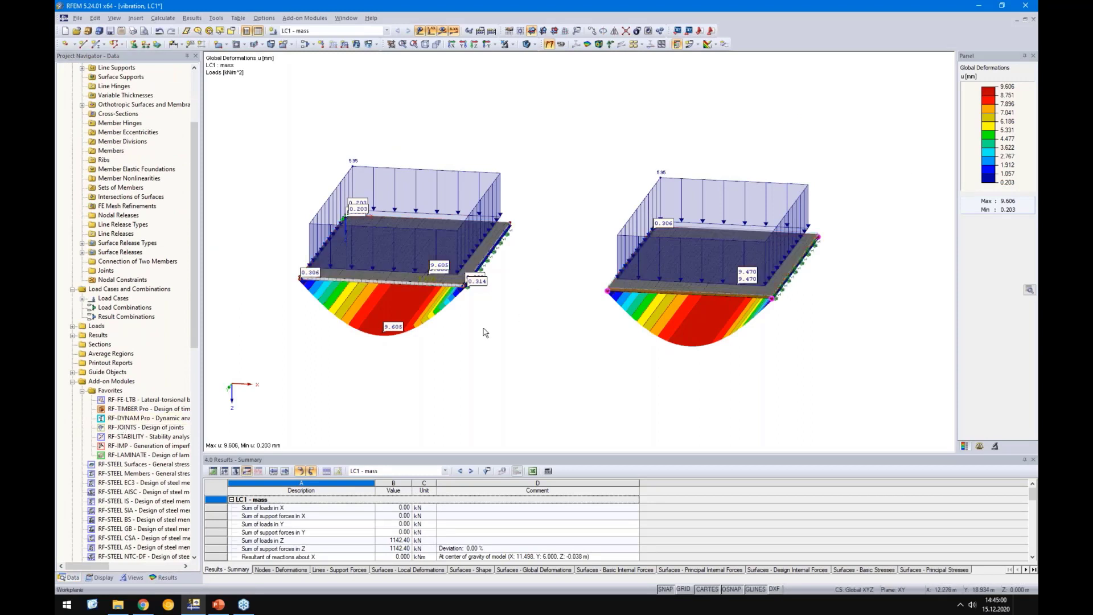
double_click(120, 419)
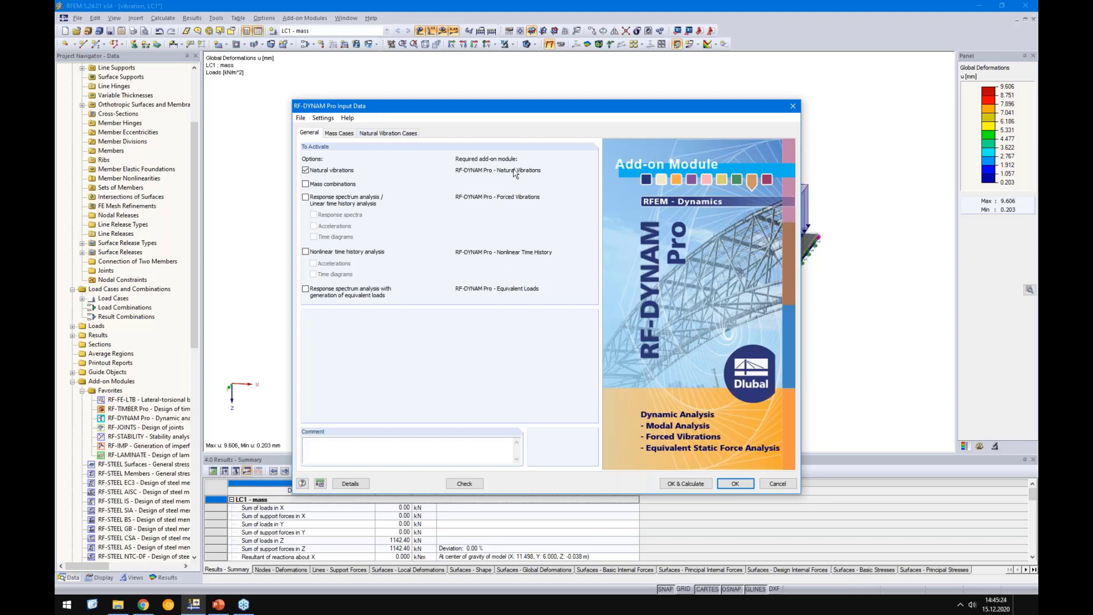
Define the masses of mass case MC1 from the force components of load case LC1 instead of the structure's self-weight.
left_click(340, 134)
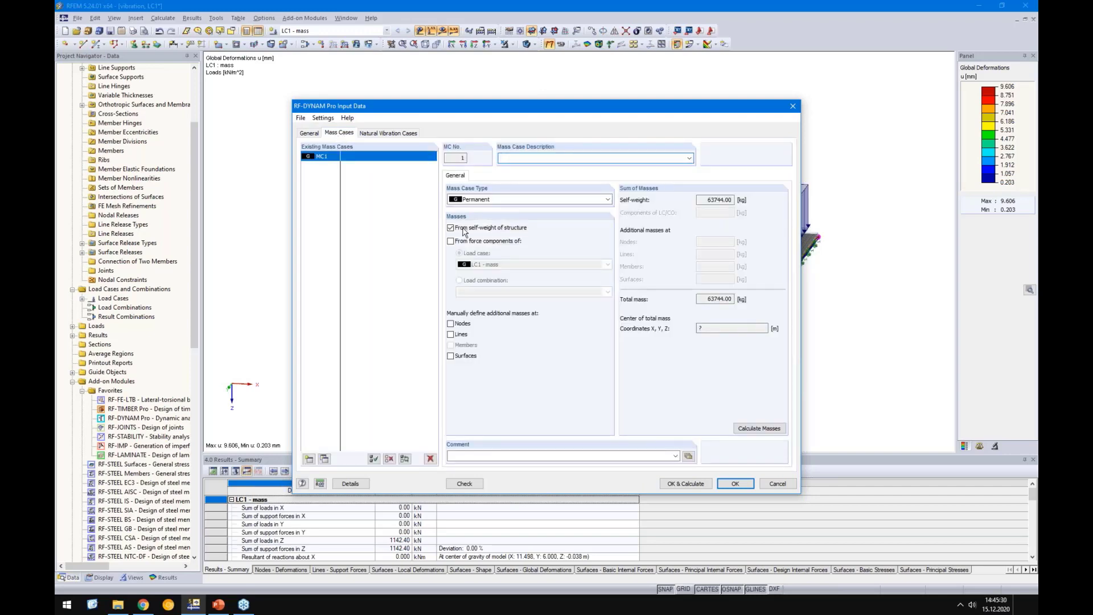
left_click(464, 228)
left_click(460, 241)
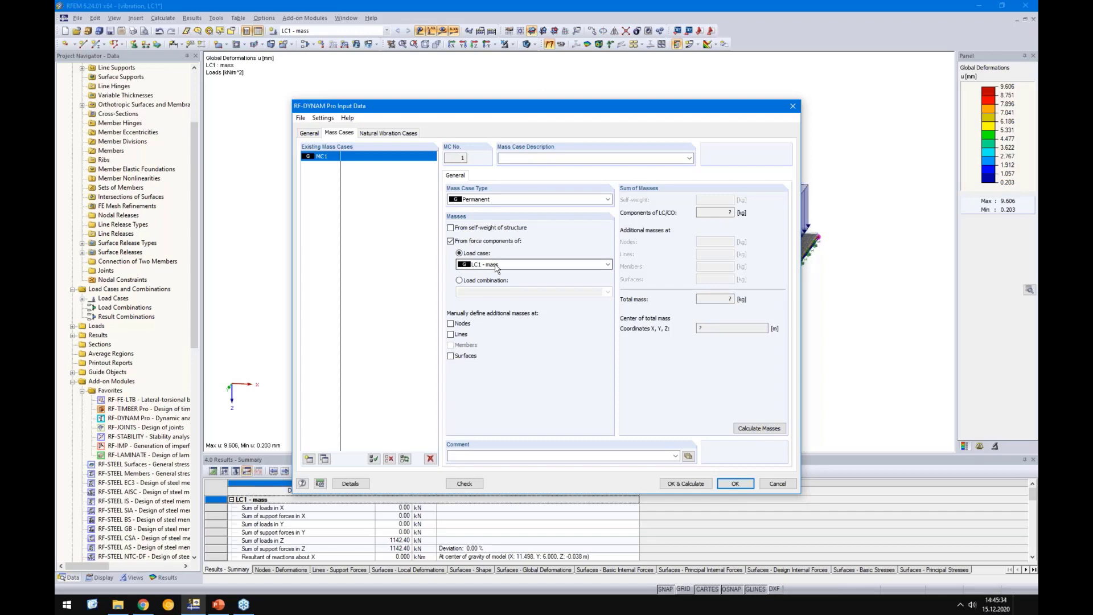
Let the masses of natural vibration case NVC1 act only in the Z direction and calculate the natural vibrations.
left_click(390, 136)
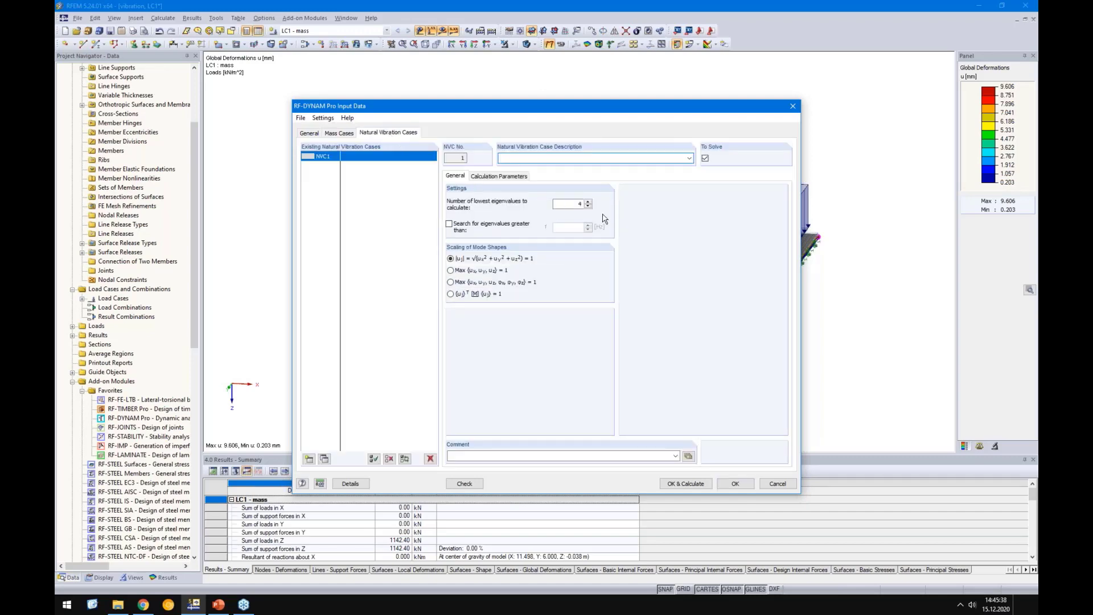
left_click(554, 204)
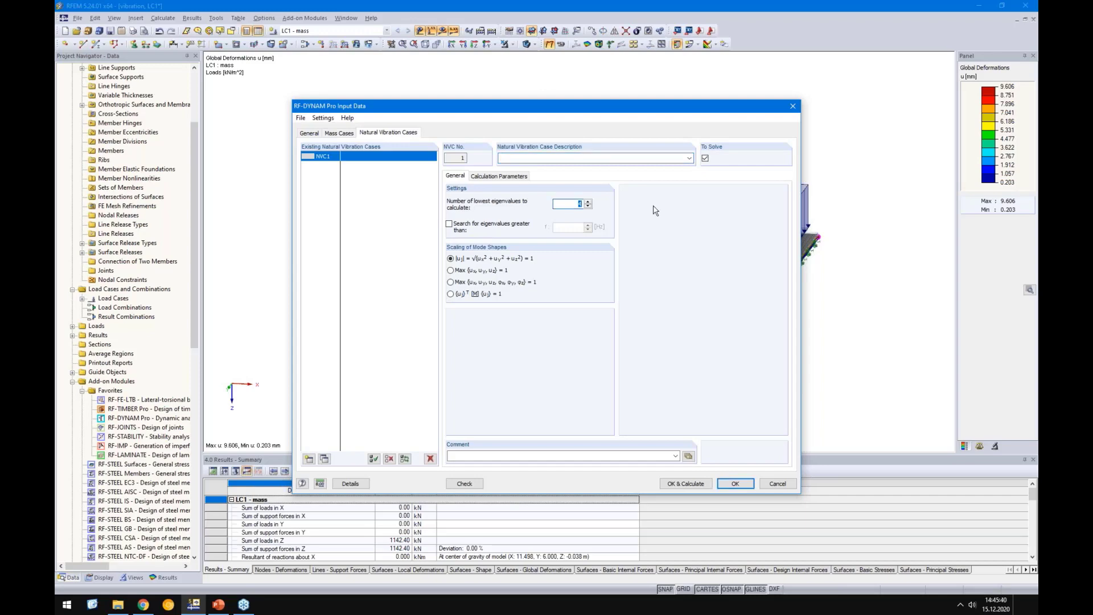
left_click(500, 177)
left_click(451, 271)
left_click(451, 282)
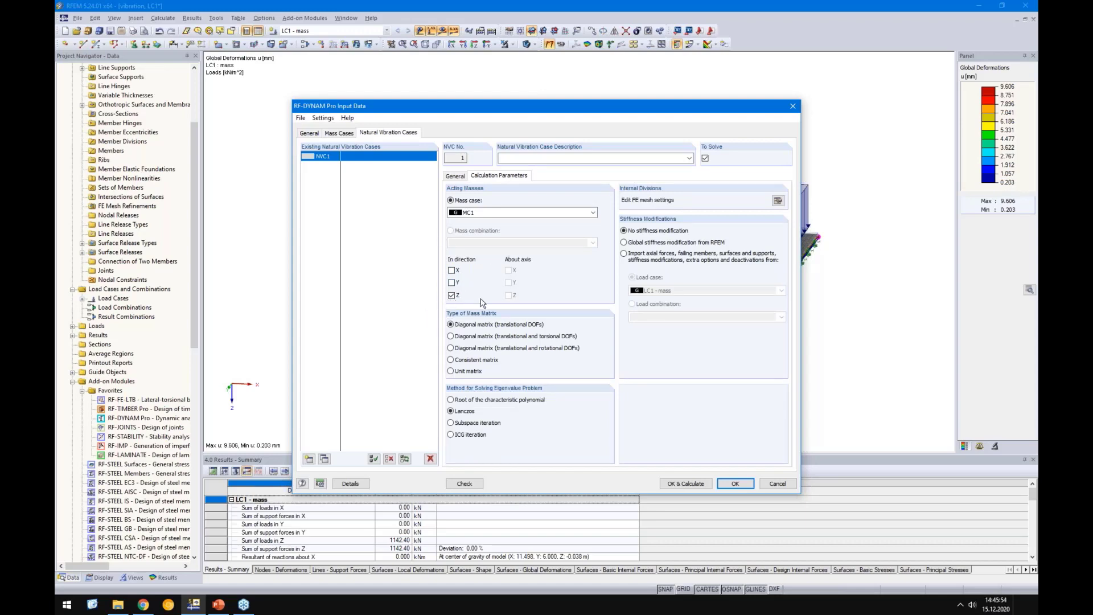
left_click(677, 484)
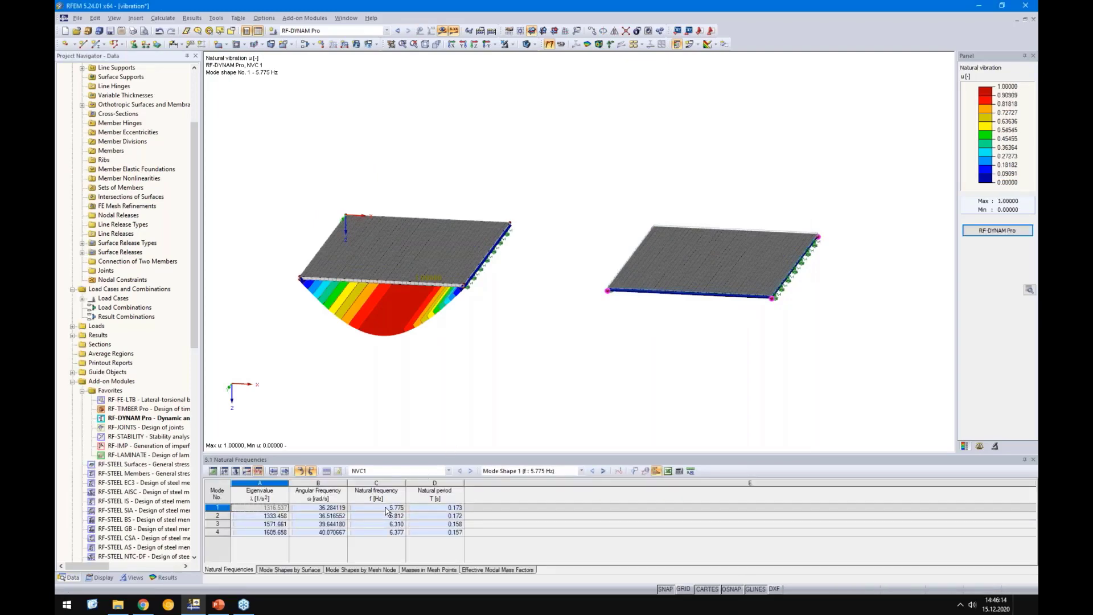
Examine the natural frequencies and shapes of modes 1 to 3 to compare the two floors.
middle_click_drag(450, 372, 452, 362, "ctrl")
middle_click_drag(480, 327, 452, 362, "ctrl")
right_click(452, 362)
left_click(424, 371)
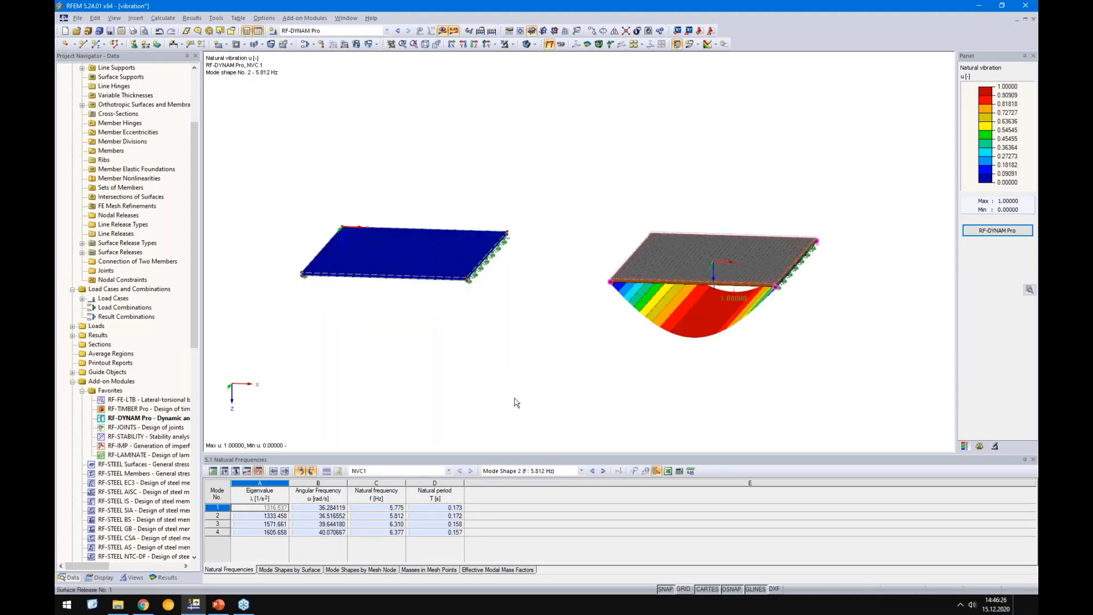
left_click(384, 509)
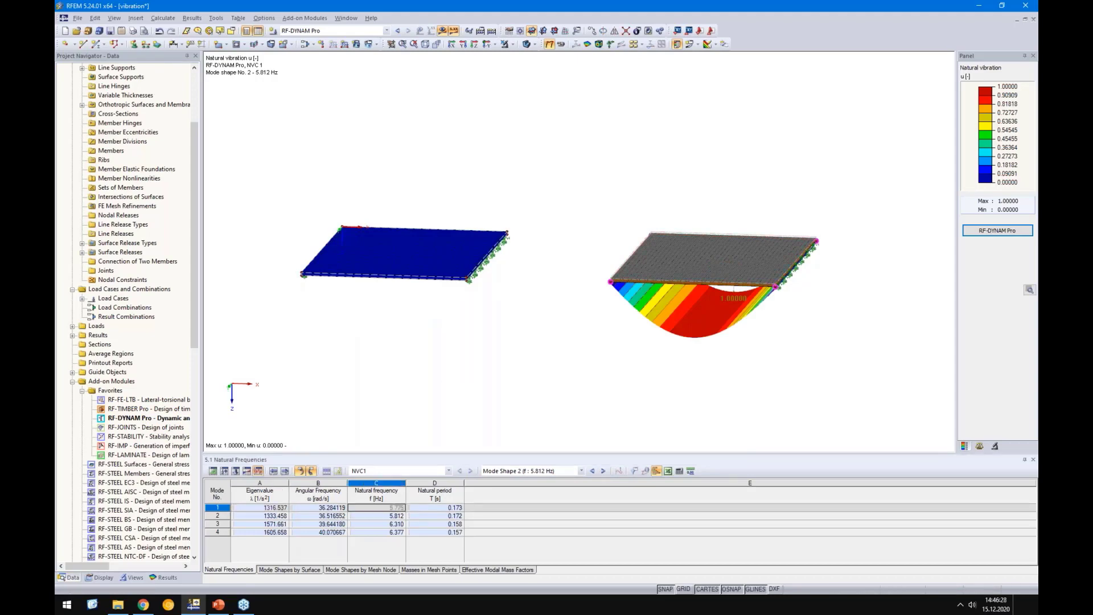
left_click(384, 516)
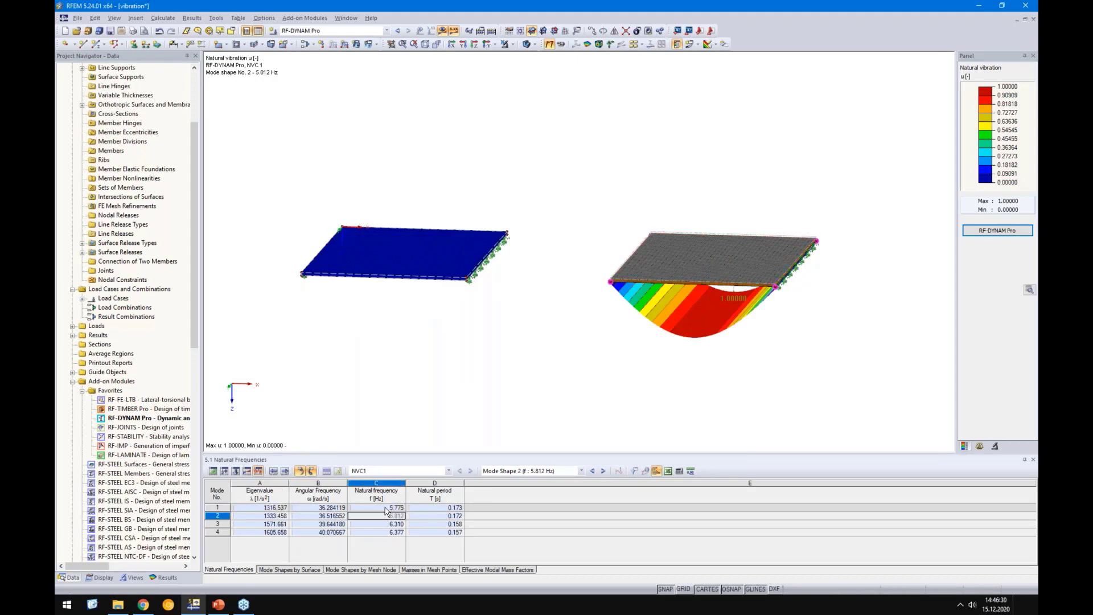
left_click(386, 508)
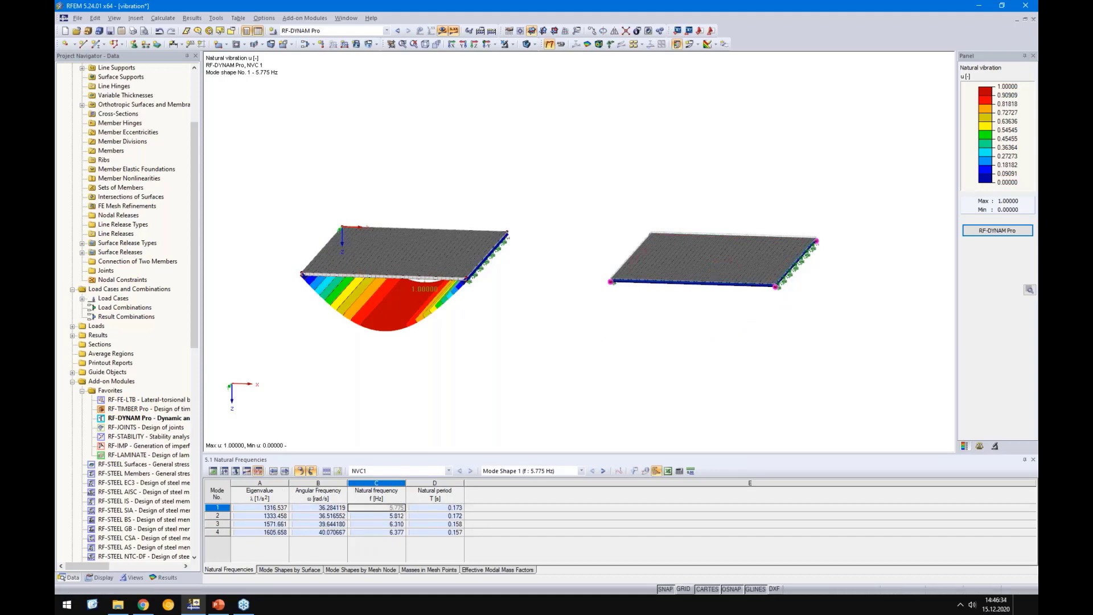
left_click(398, 517)
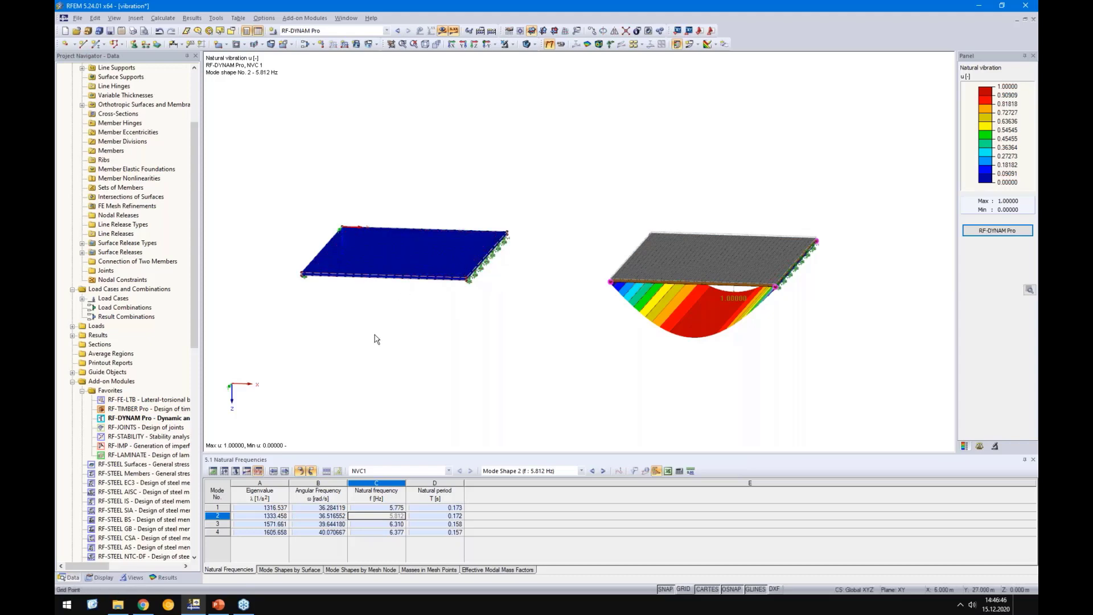
left_click(373, 508)
left_click(390, 525)
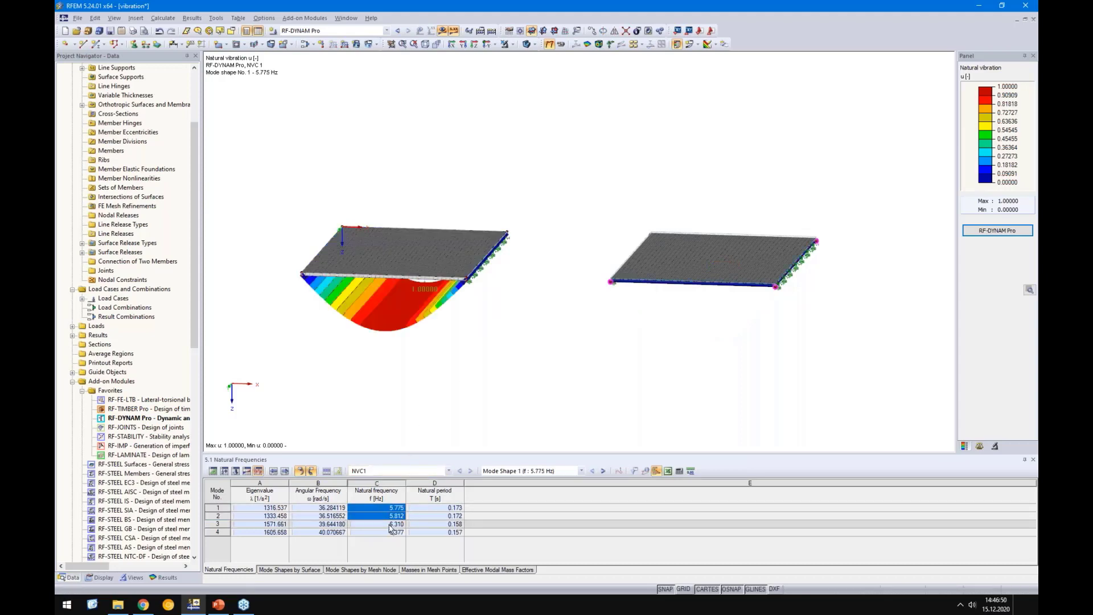
middle_click_drag(588, 325, 537, 358, "ctrl")
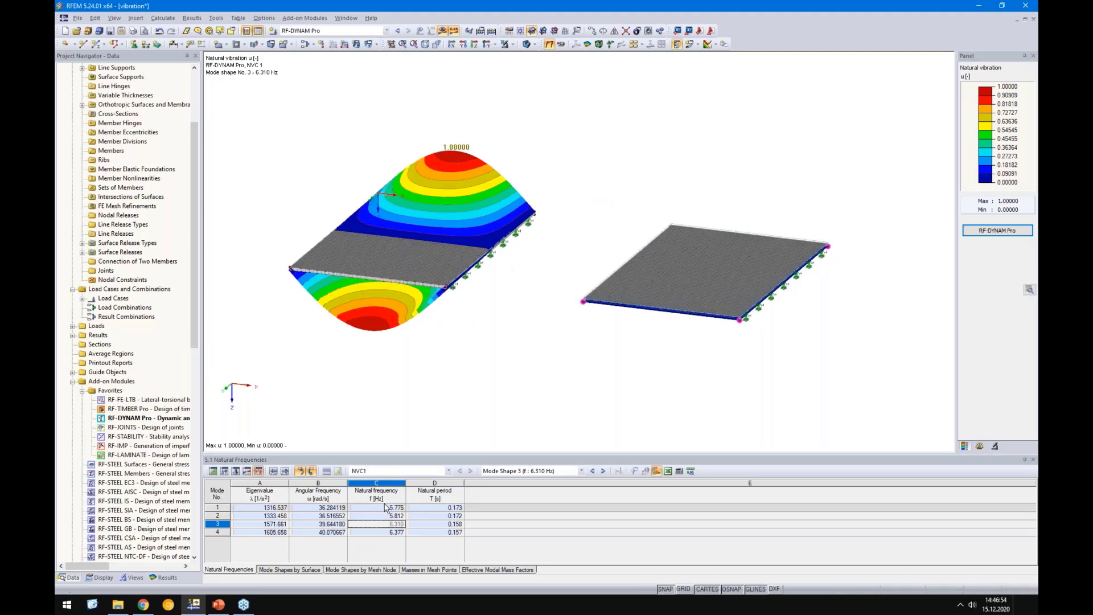
left_click(376, 507)
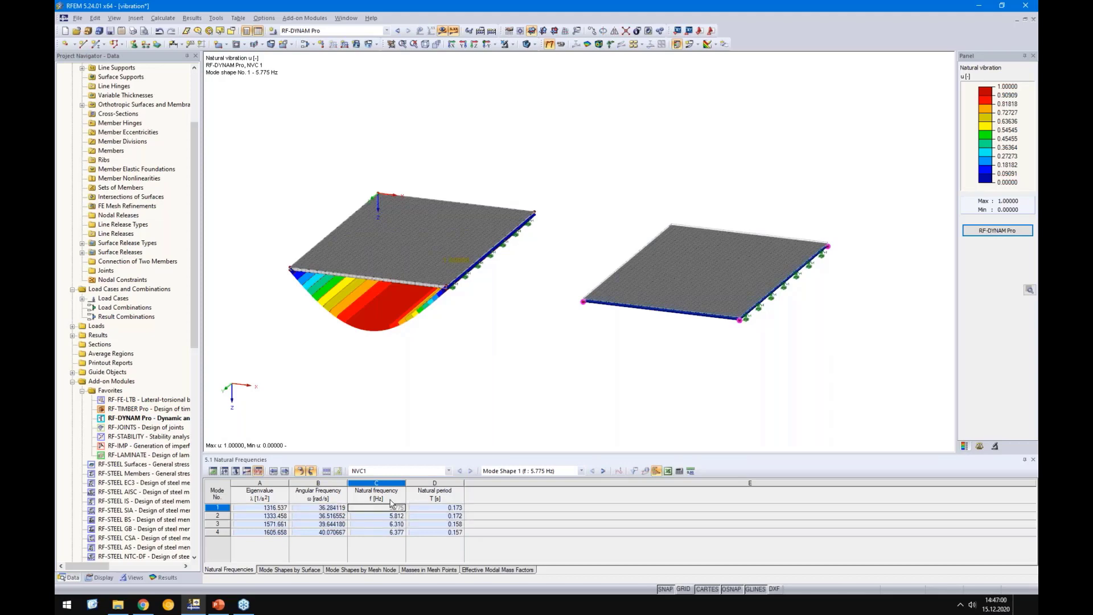
Revisit the reference values in PowerPoint, then create load case LC2 named "unit load" in RFEM.
left_click(218, 604)
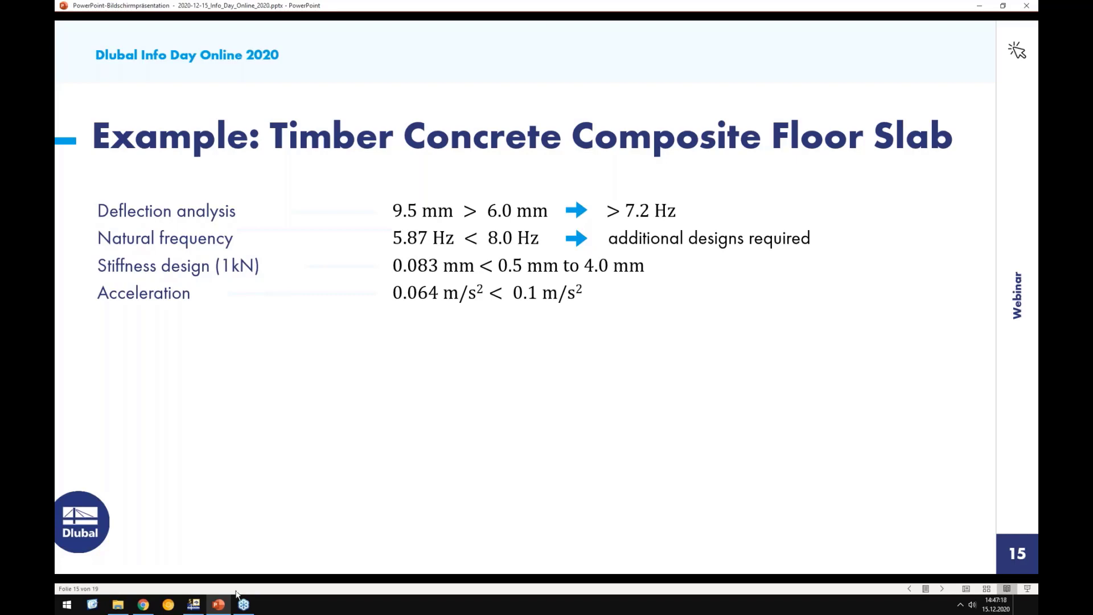
left_click(194, 604)
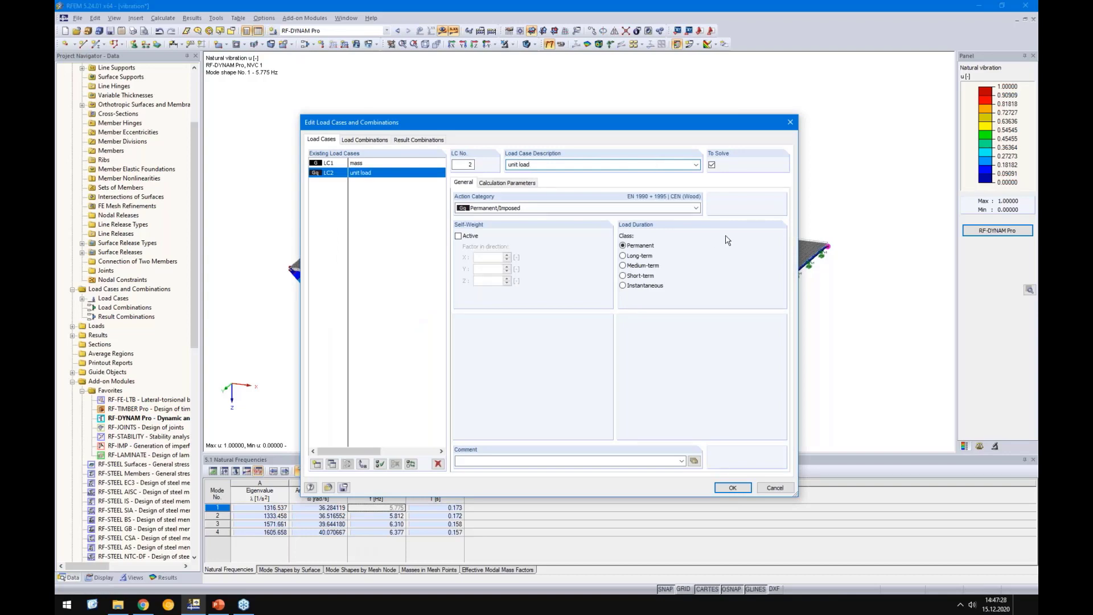
left_click(739, 488)
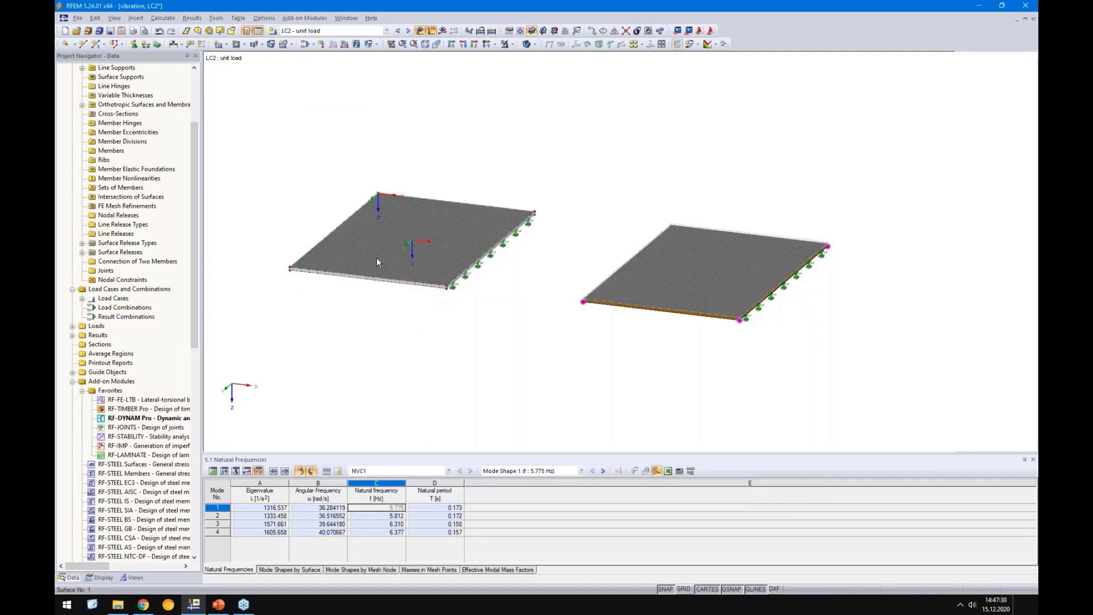
Insert a centre node on each floor at 50% of the distance between two diagonally opposite corners.
left_click(74, 45)
left_click(112, 79)
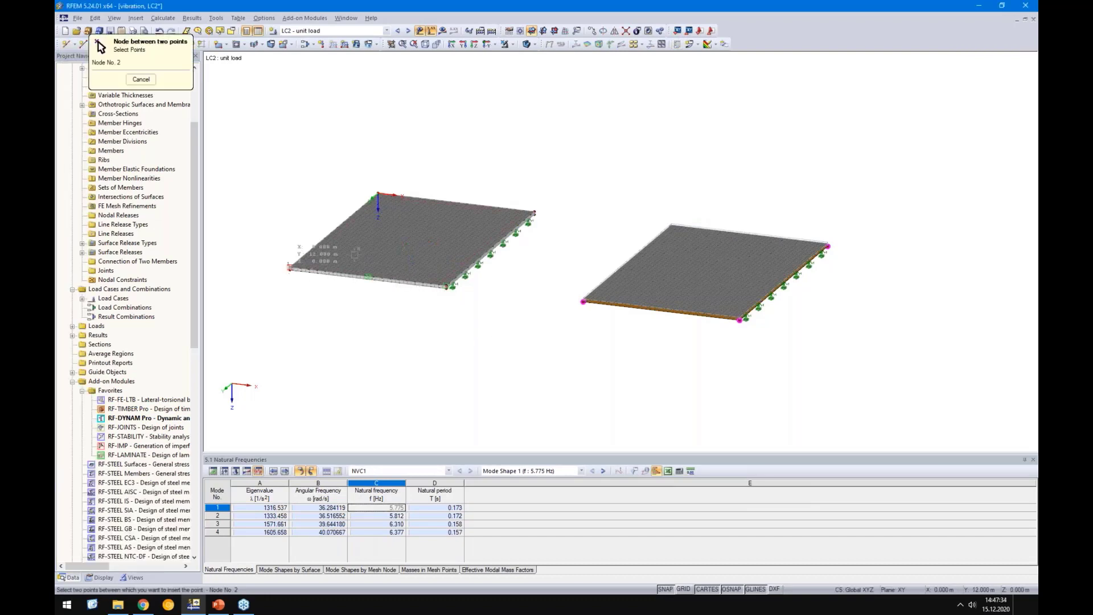
scroll(540, 200, "up", 4)
left_click(531, 217)
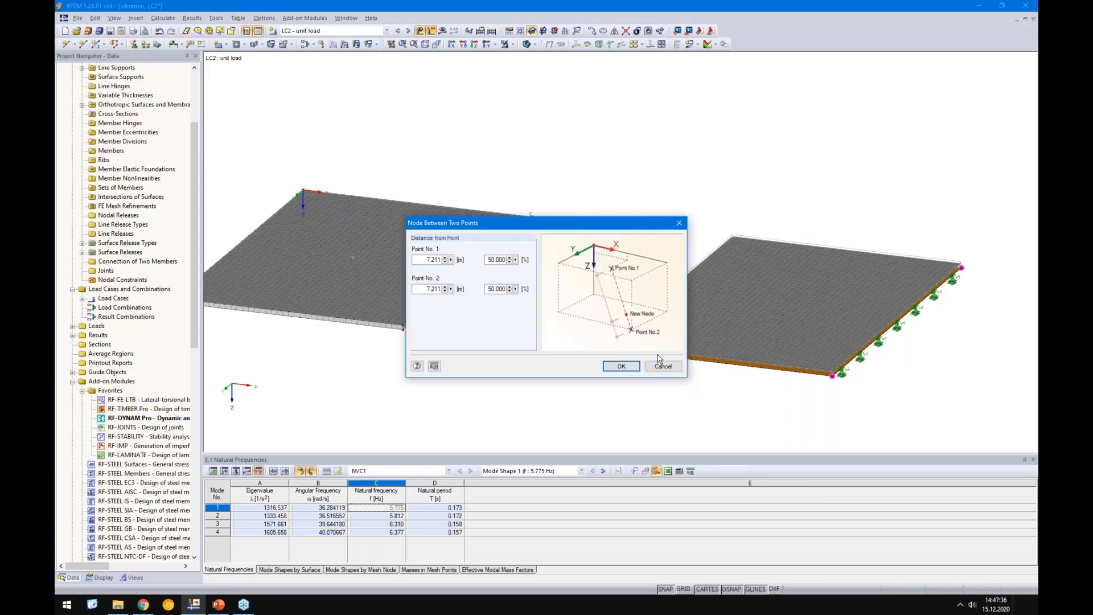
left_click(618, 367)
left_click(535, 333)
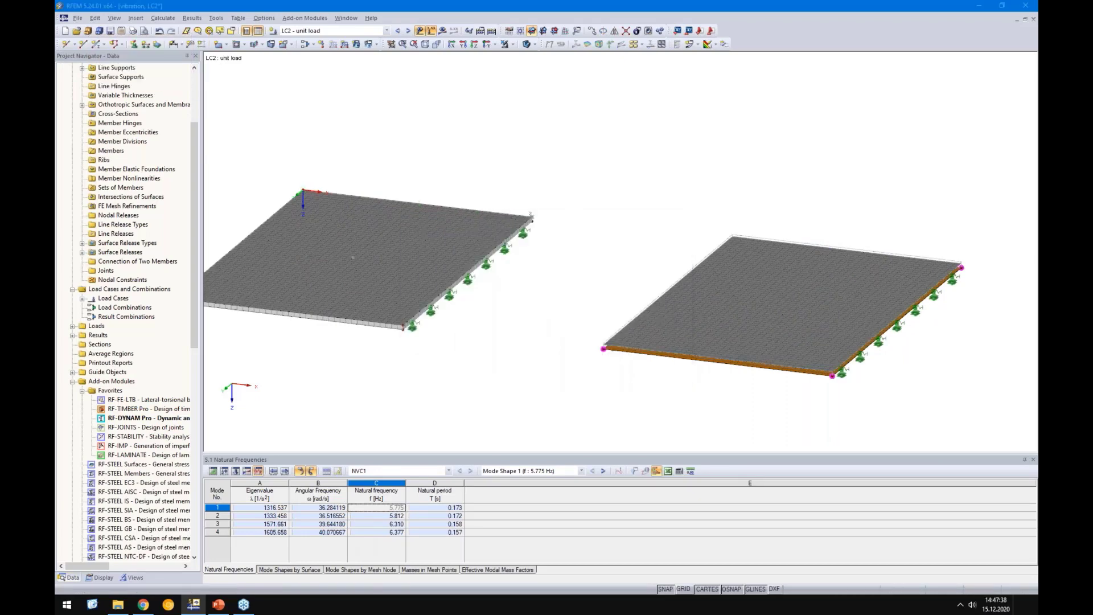
left_click(961, 267)
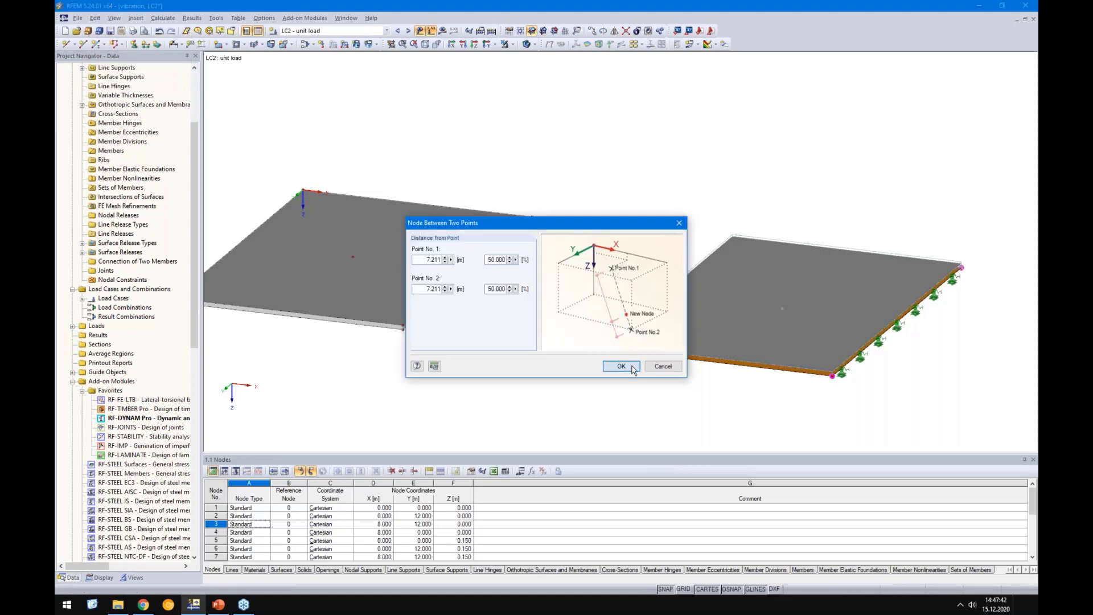
left_click(619, 367)
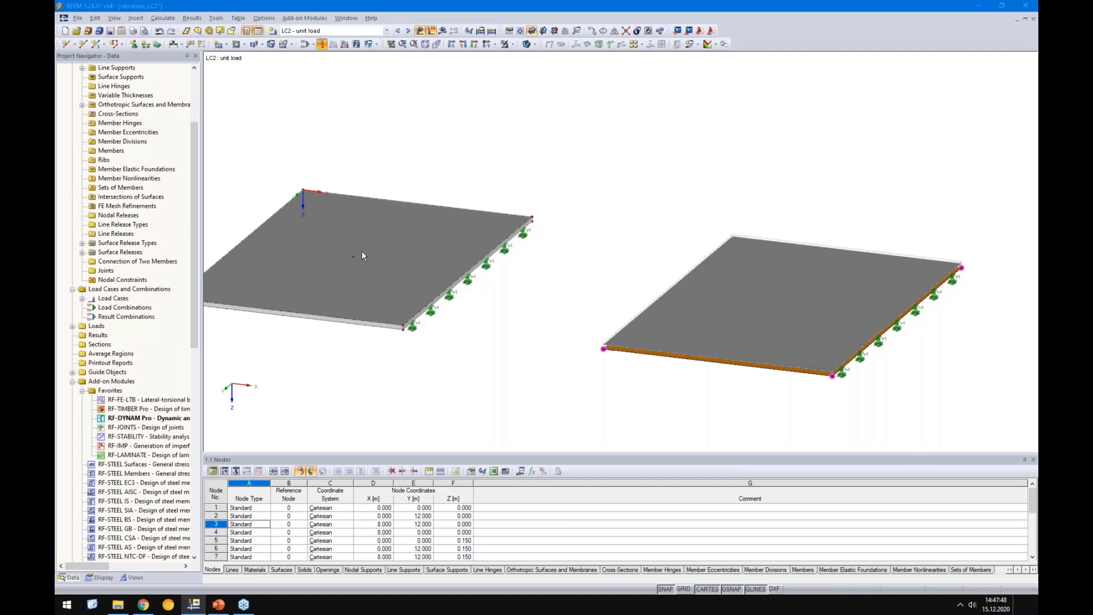
Apply a 1 kN nodal load in the Z direction to each floor's centre node, with the surfaces displayed transparently.
left_click(390, 268)
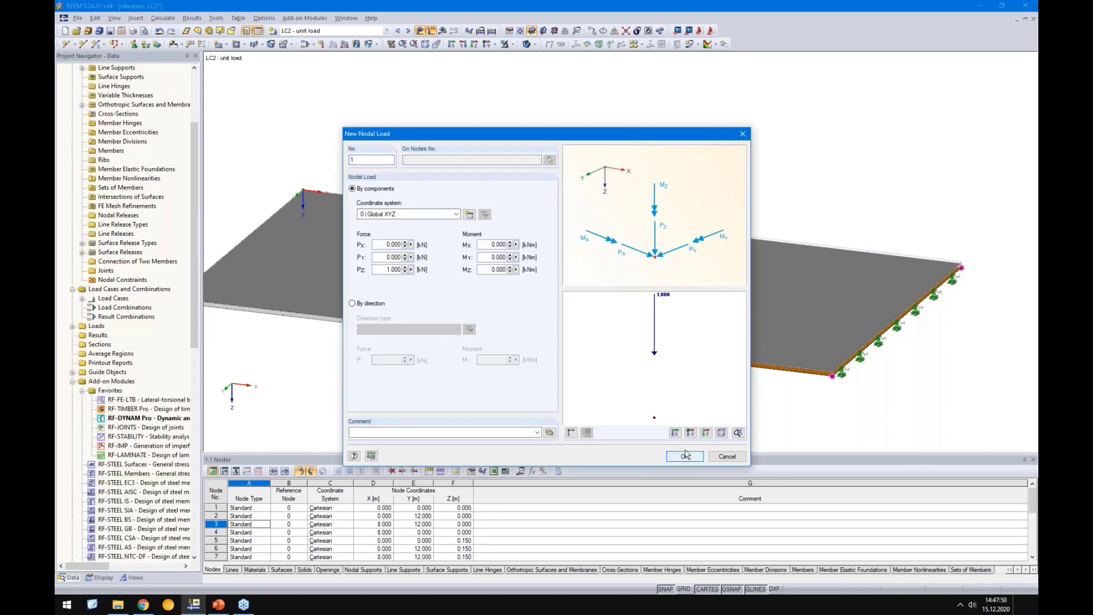
left_click(685, 456)
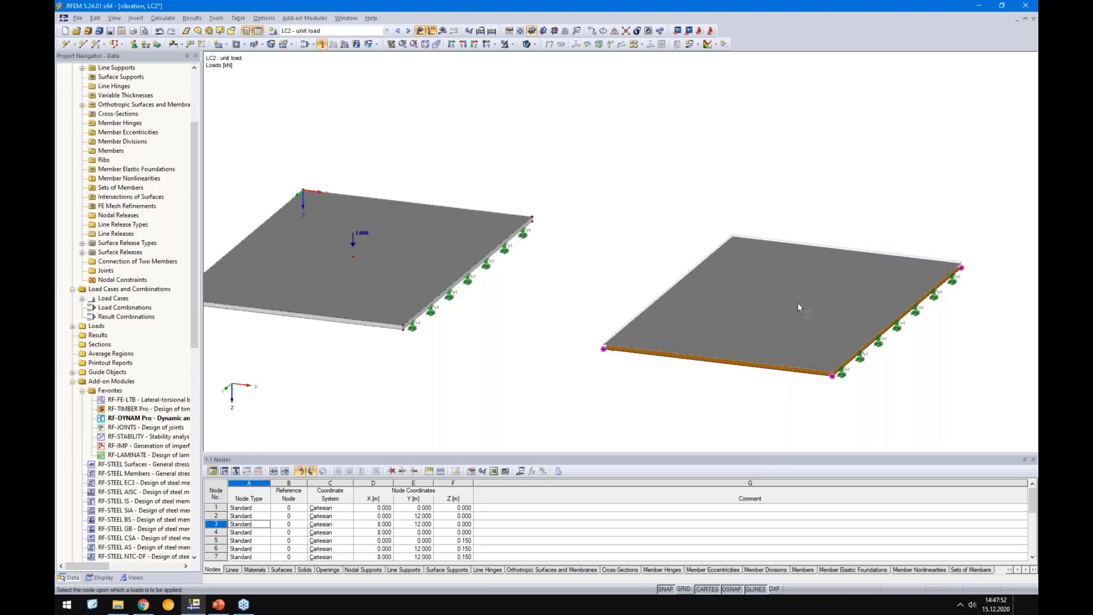
left_click(527, 44)
left_click(783, 308)
right_click(550, 217)
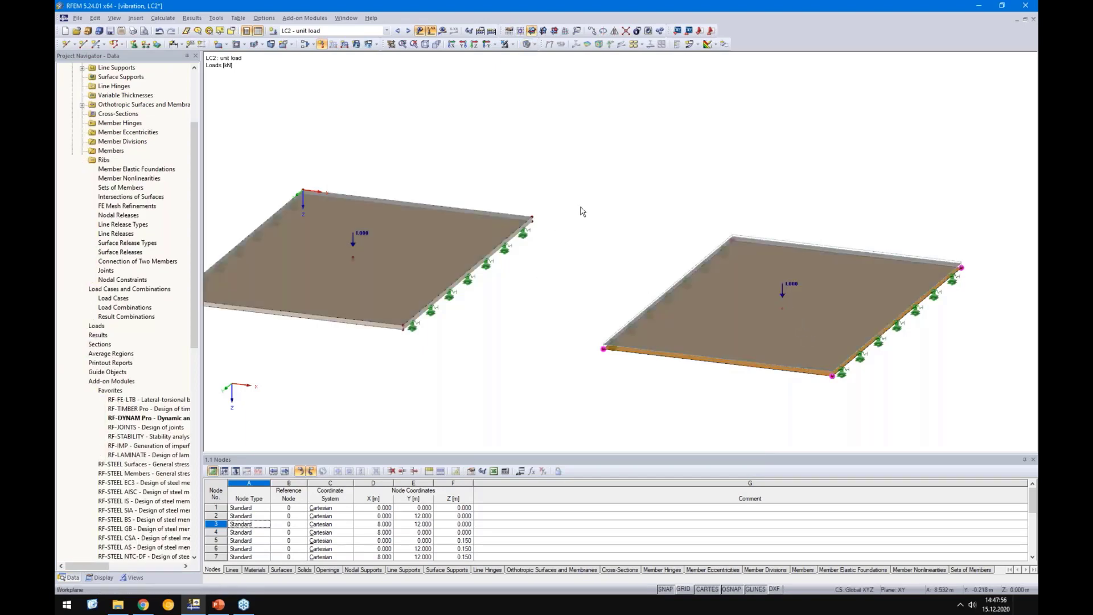
scroll(585, 188, "down", 2)
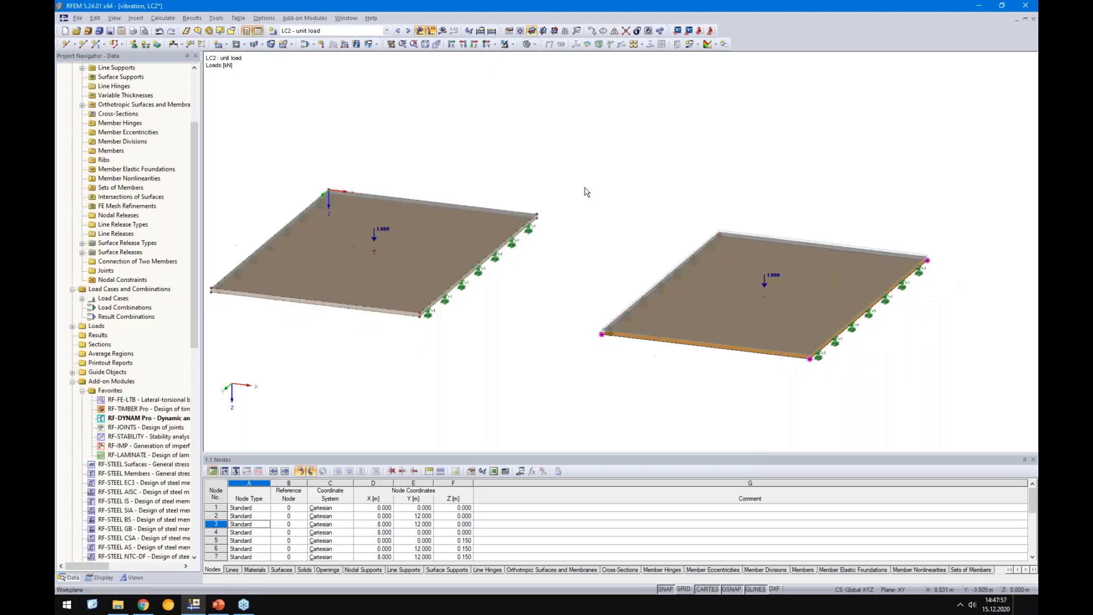
Calculate the unit load case and compare both floors' deformations with the stiffness reference value in PowerPoint.
left_click(442, 31)
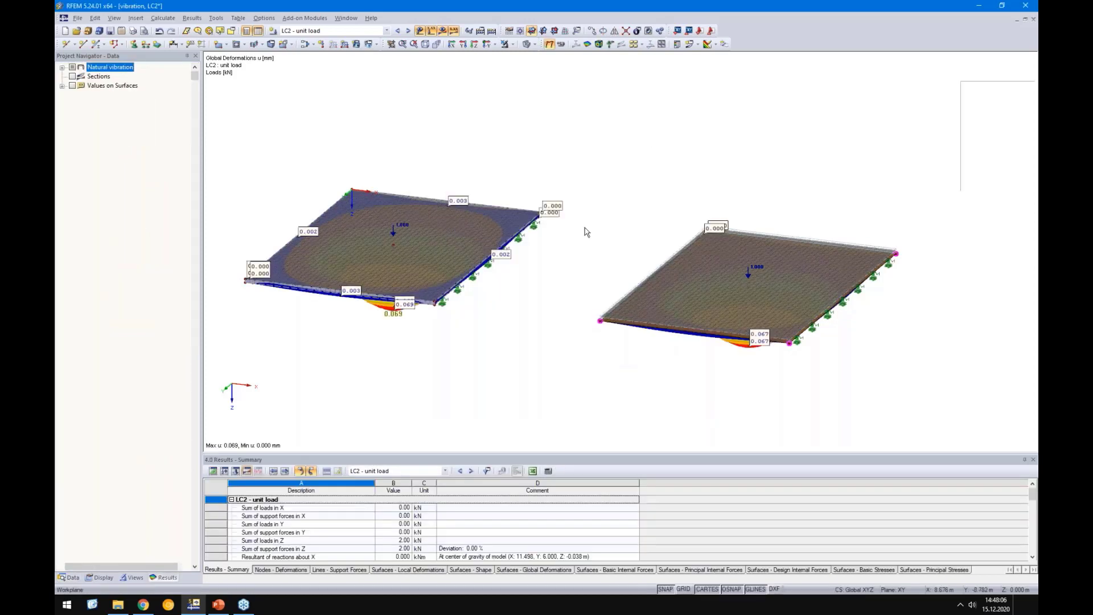
middle_click_drag(370, 365, 674, 319, "ctrl")
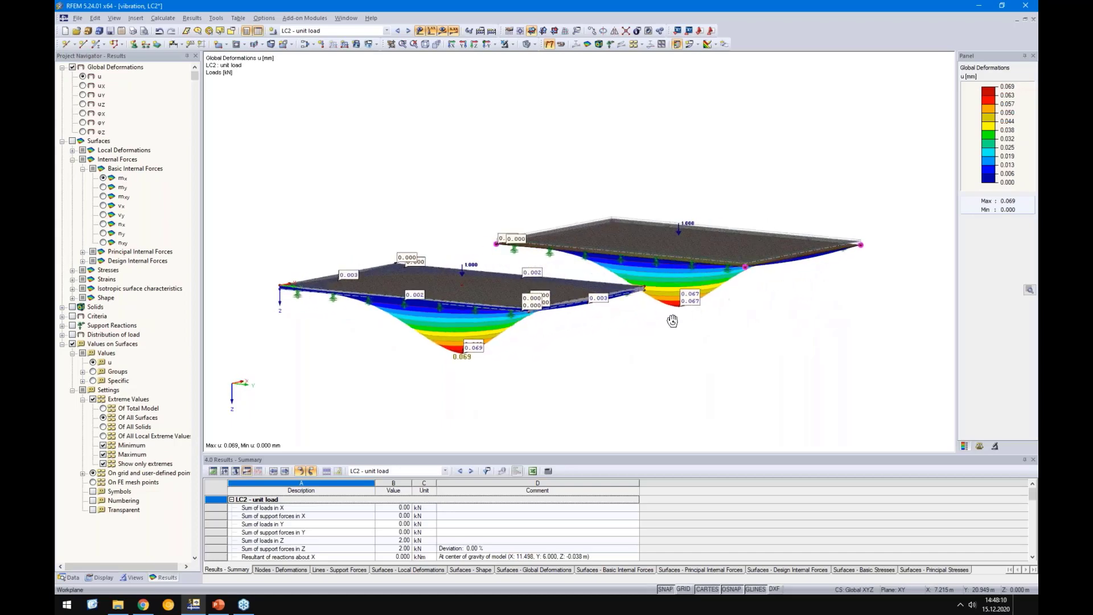
right_click(674, 319)
left_click(584, 365)
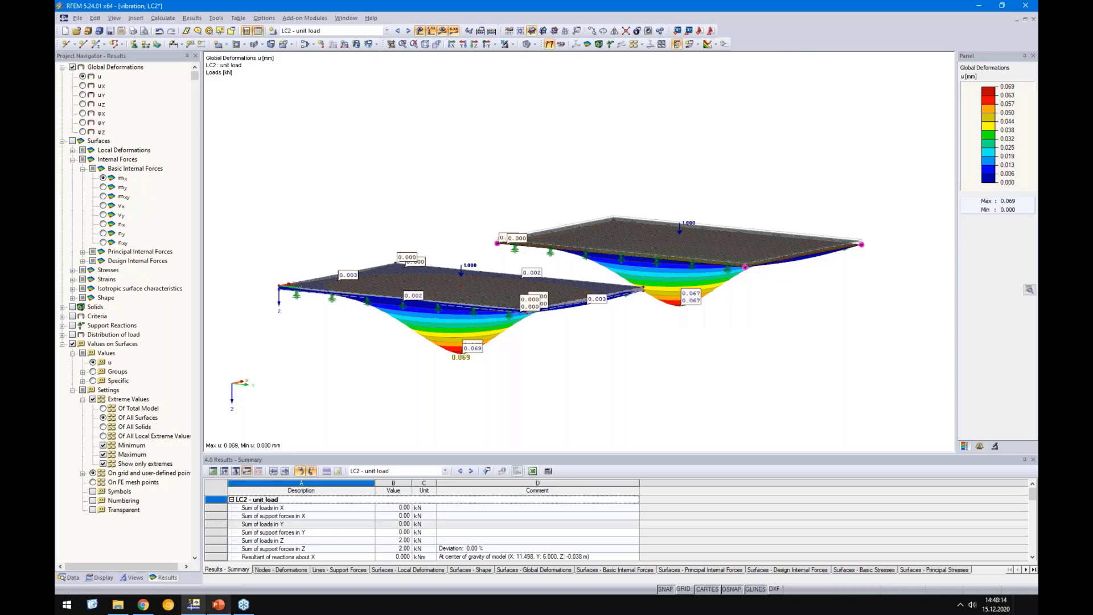
left_click(219, 604)
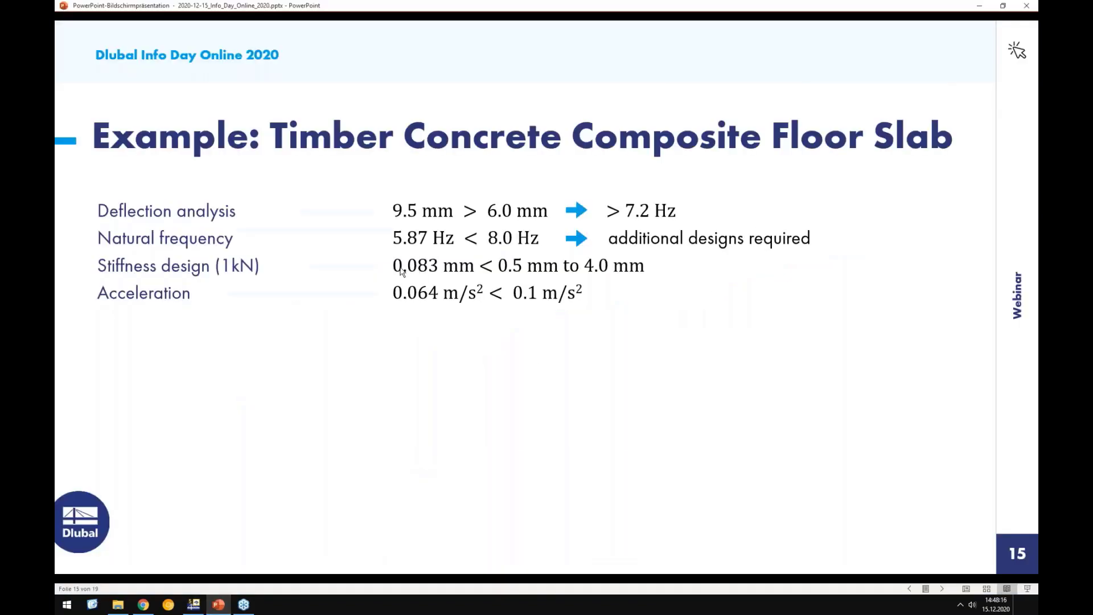
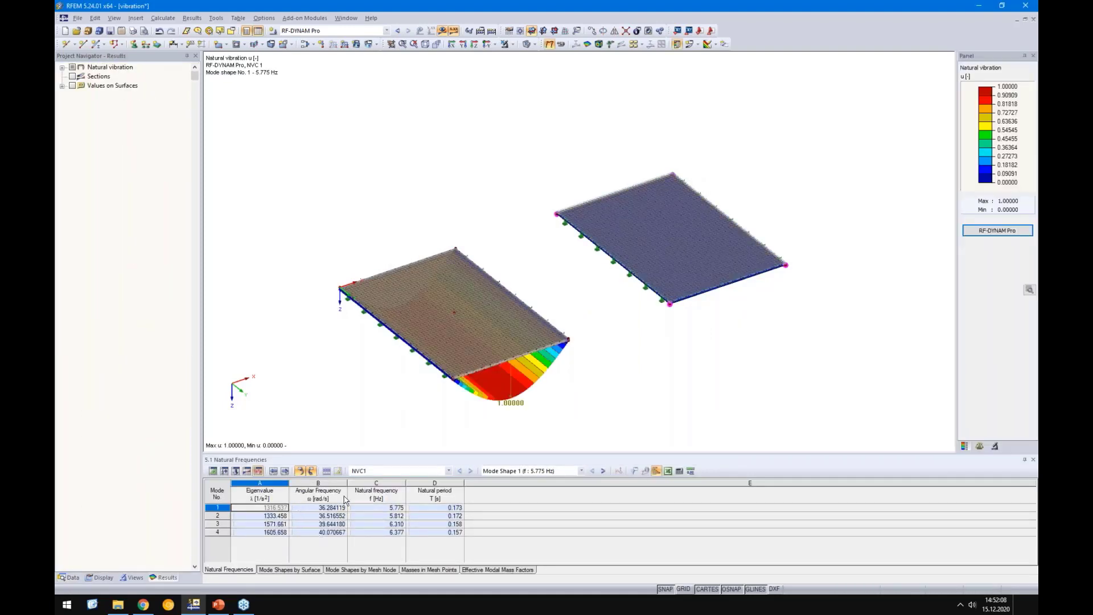
Copy the first mode's angular frequency, then activate linear time history analysis with time diagrams in RF-DYNAM Pro.
left_click(317, 508)
right_click(322, 510)
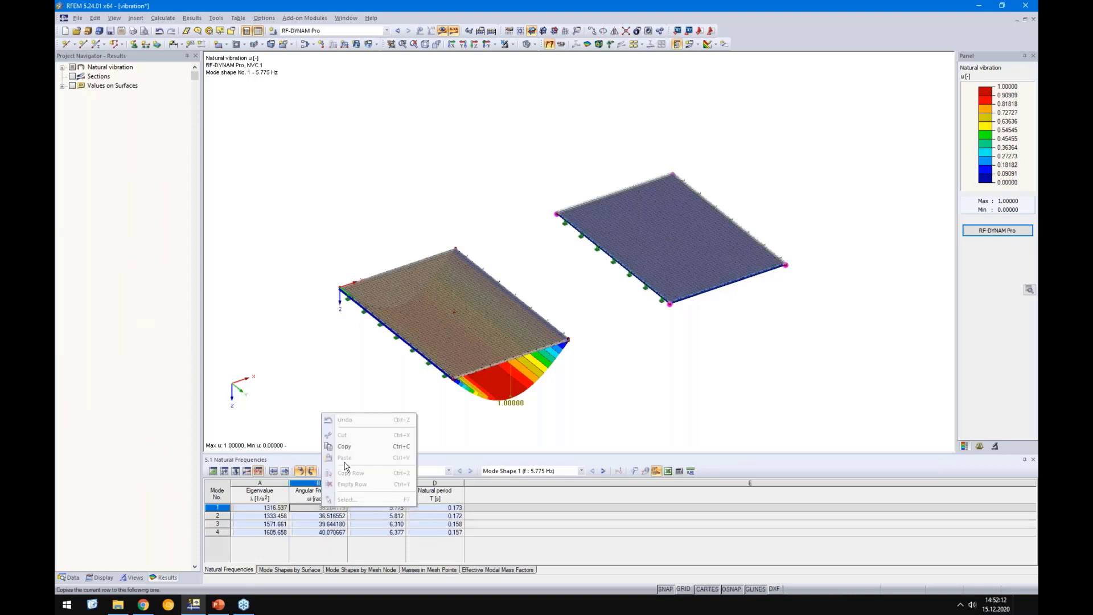
left_click(344, 446)
left_click(1029, 231)
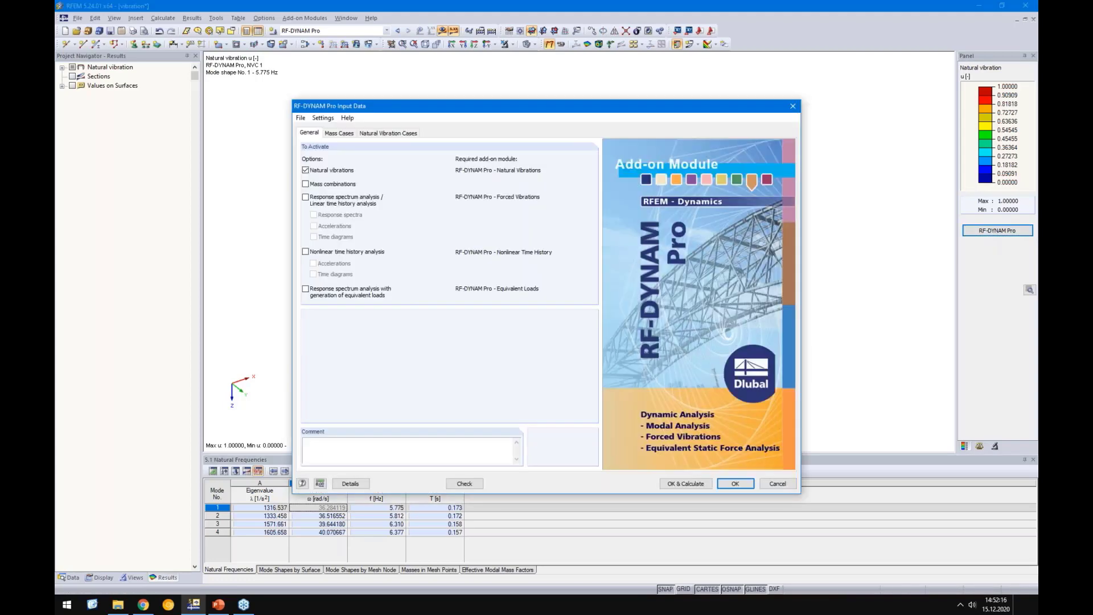
left_click(305, 197)
left_click(314, 236)
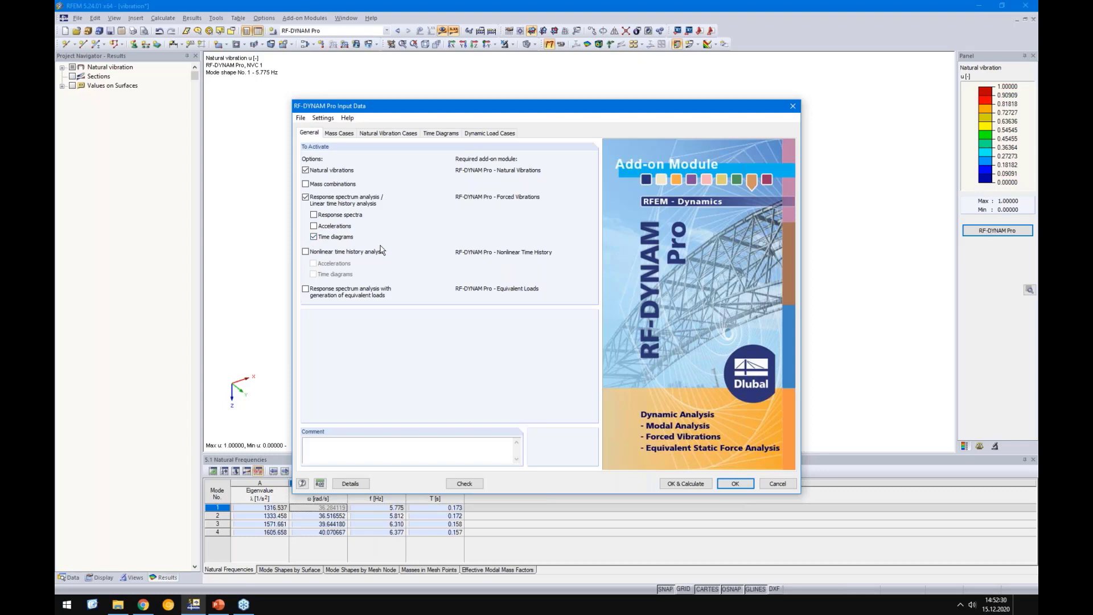
Make time diagram TD1 periodic and describe it as "resonance check".
left_click(341, 134)
left_click(390, 134)
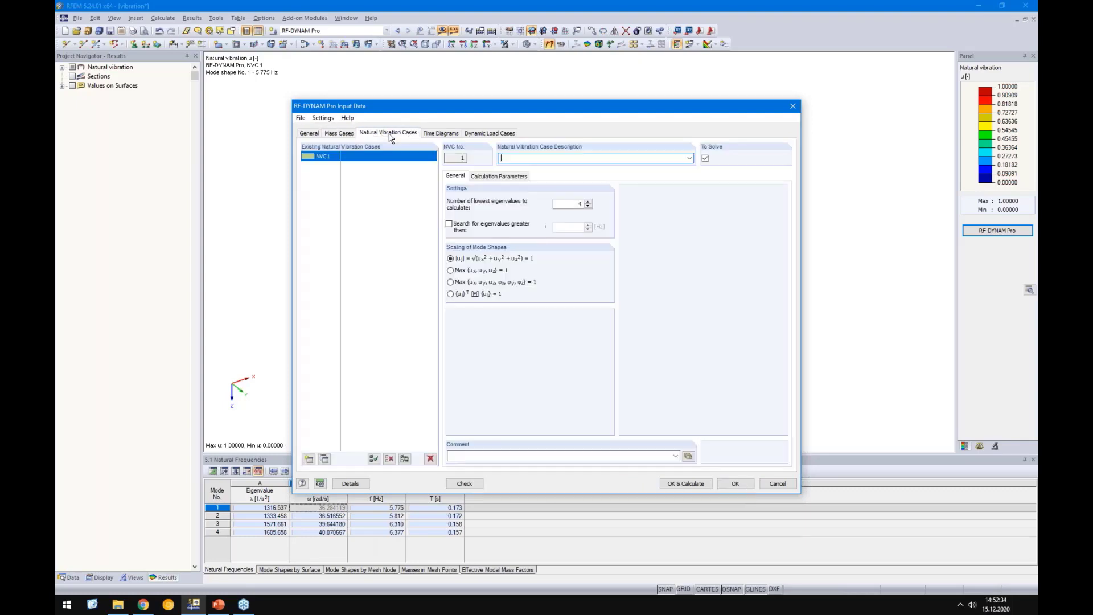
left_click(456, 136)
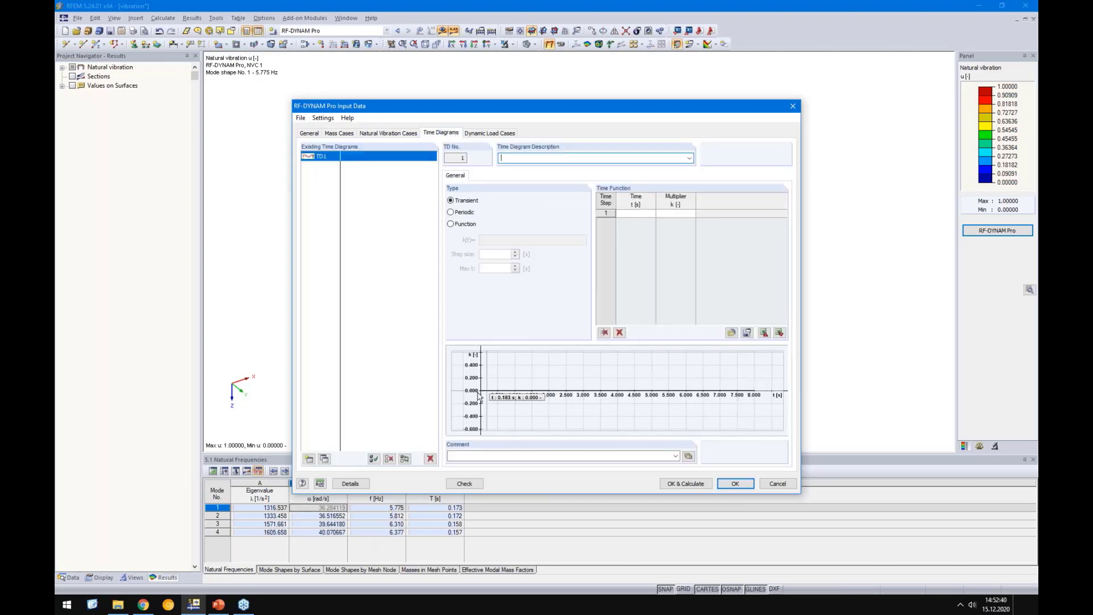
left_click(465, 213)
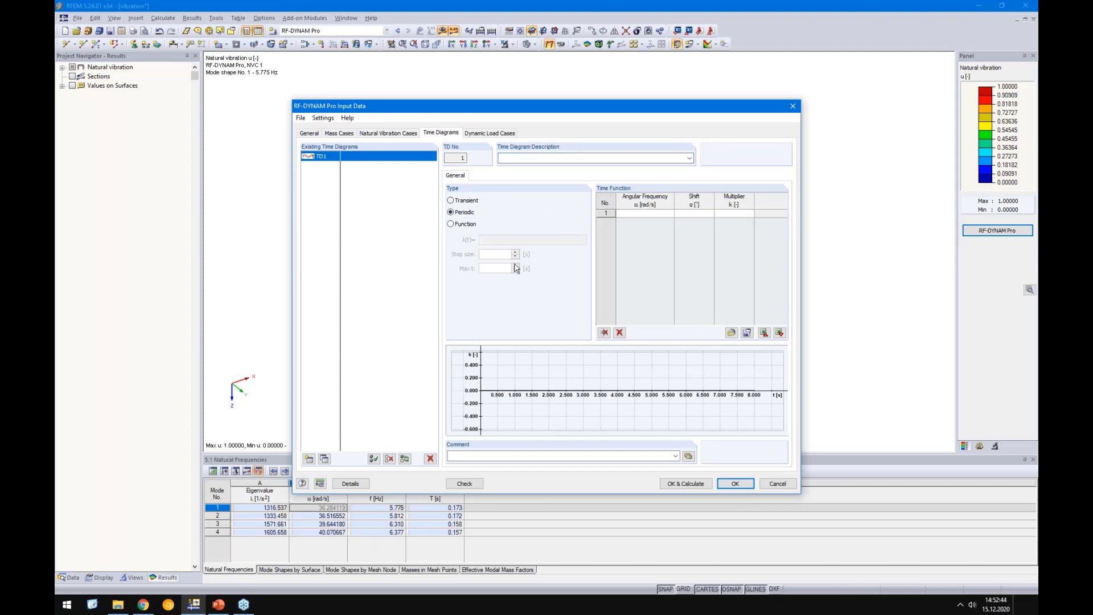
left_click(634, 214)
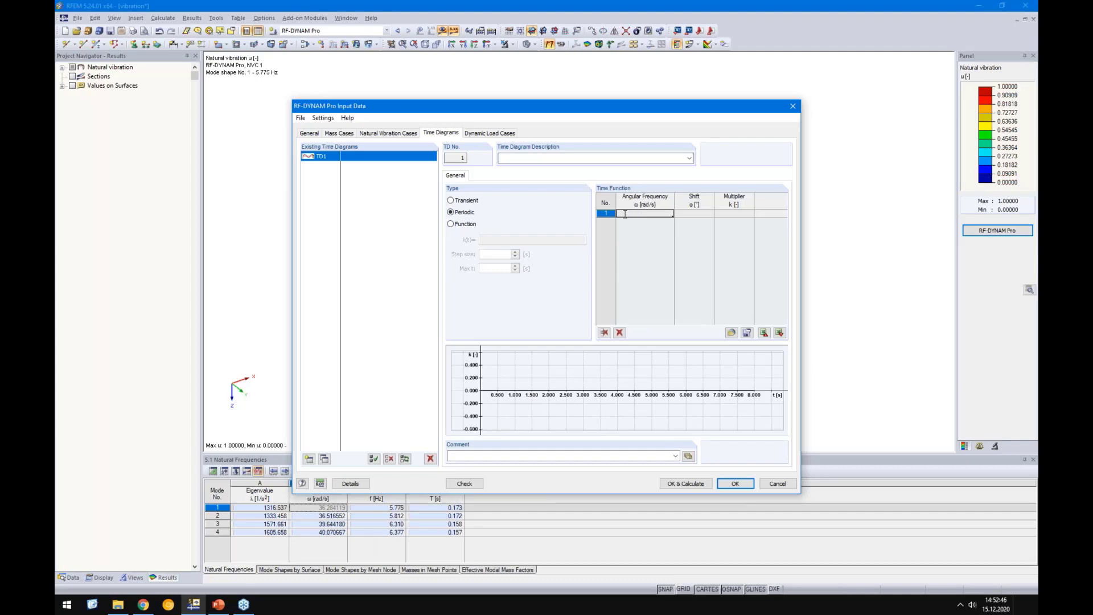
left_click(550, 157)
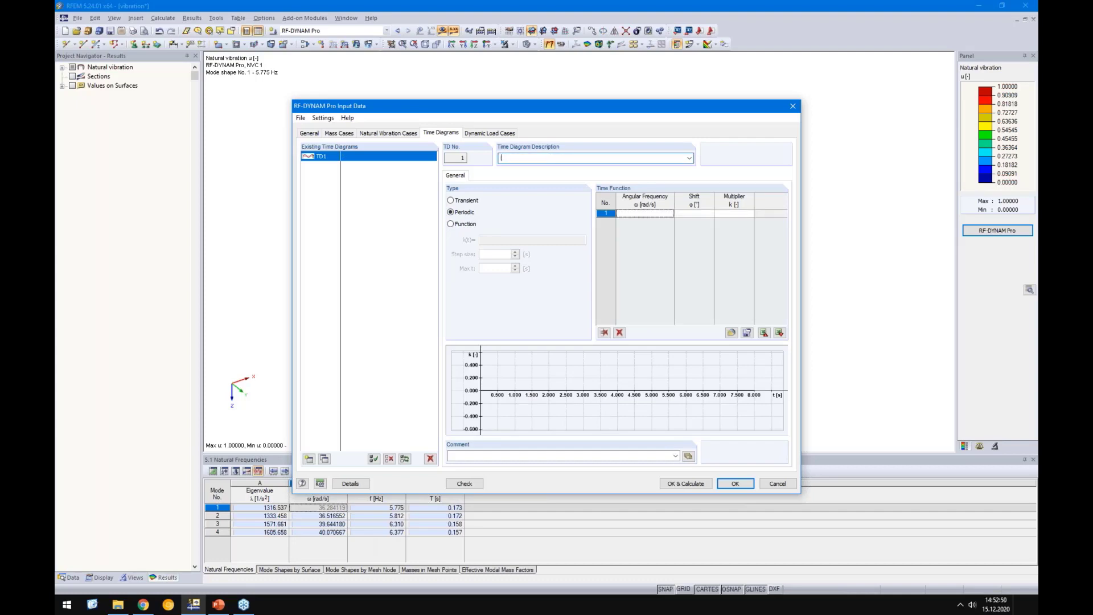
type("resonance check")
Fill the first time function row with the copied angular frequency, a phase shift of 0 and a multiplier of 1.
left_click(691, 214)
left_click(658, 214)
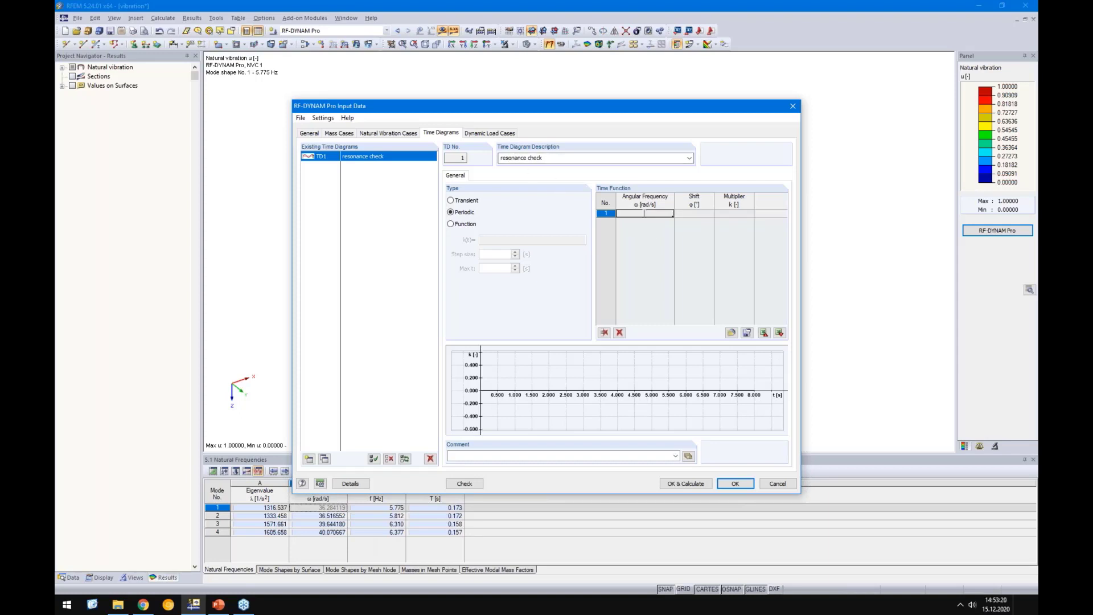
right_click(644, 213)
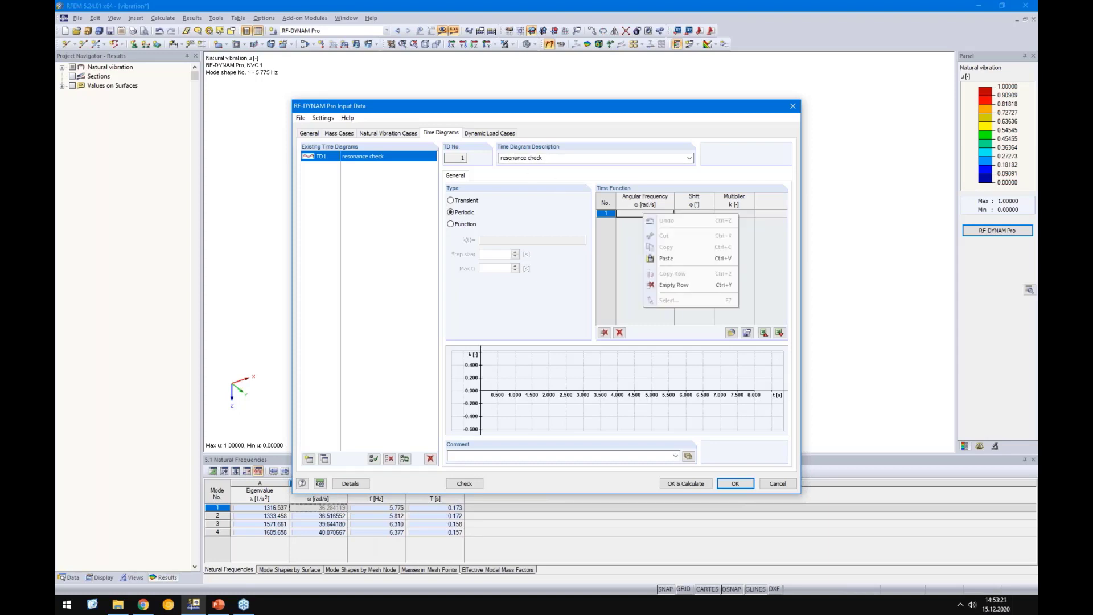
left_click(666, 259)
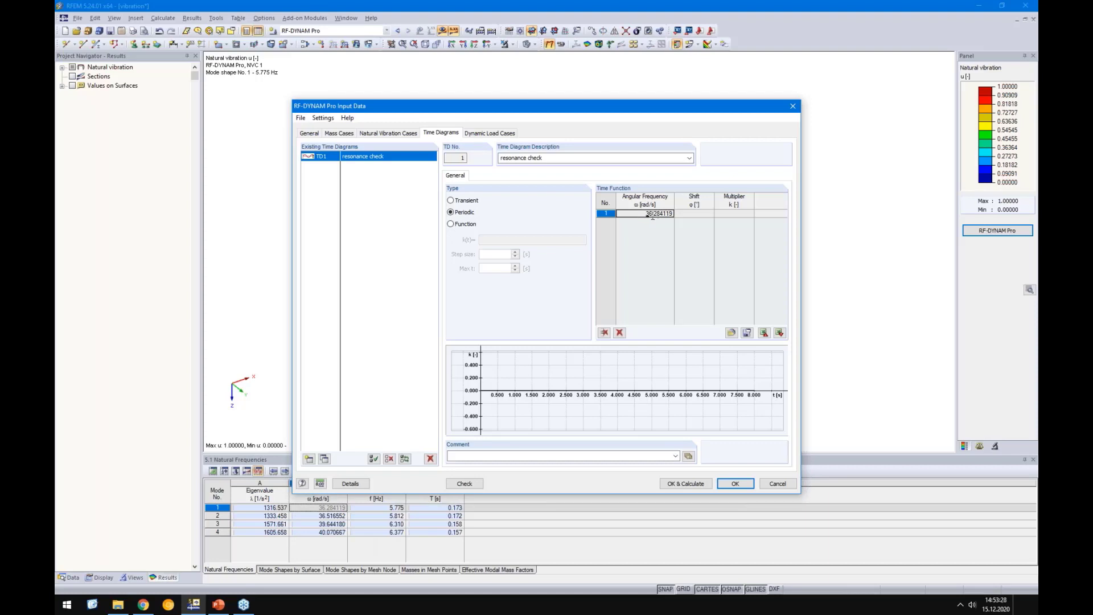
key("Tab")
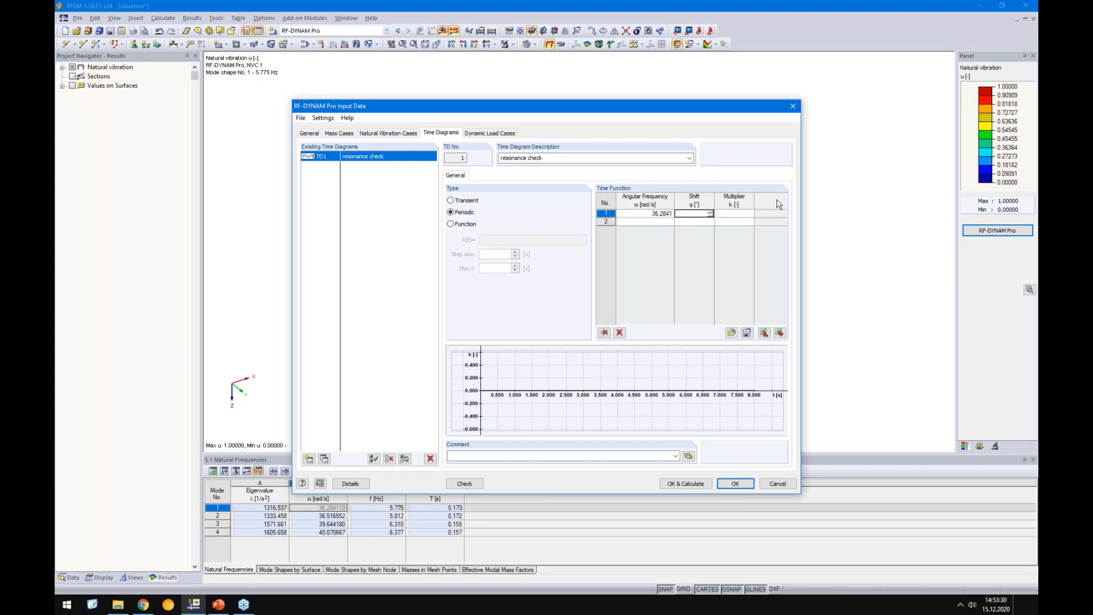
type("0")
key("Tab")
type("1")
key("Tab")
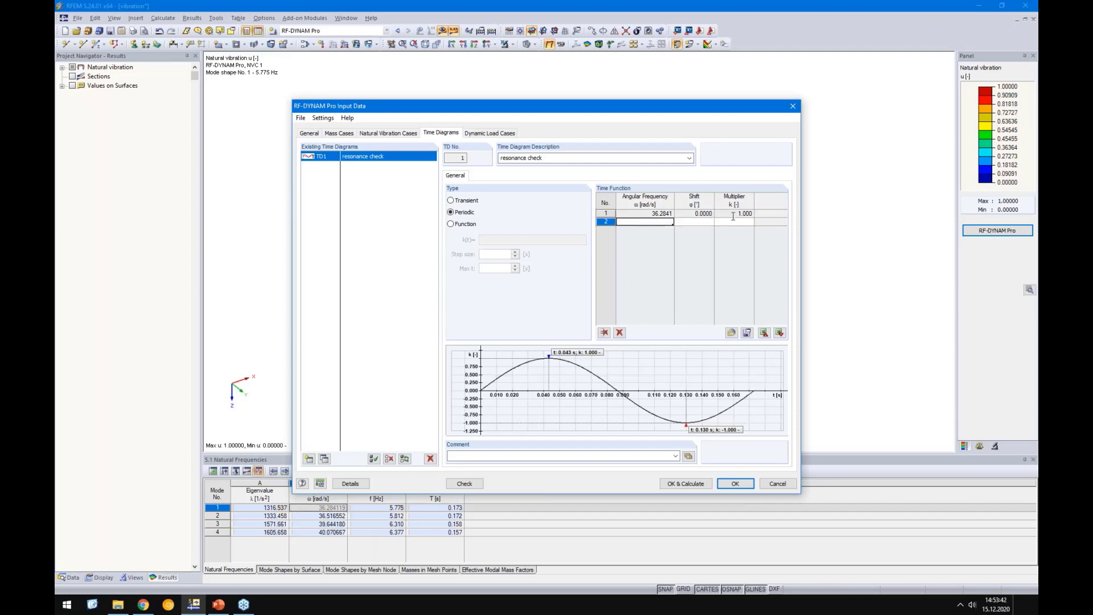
Consult the acceleration formula in PowerPoint, then set the time function's multiplier to 0.028 in RFEM.
left_click_drag(629, 107, 688, 280)
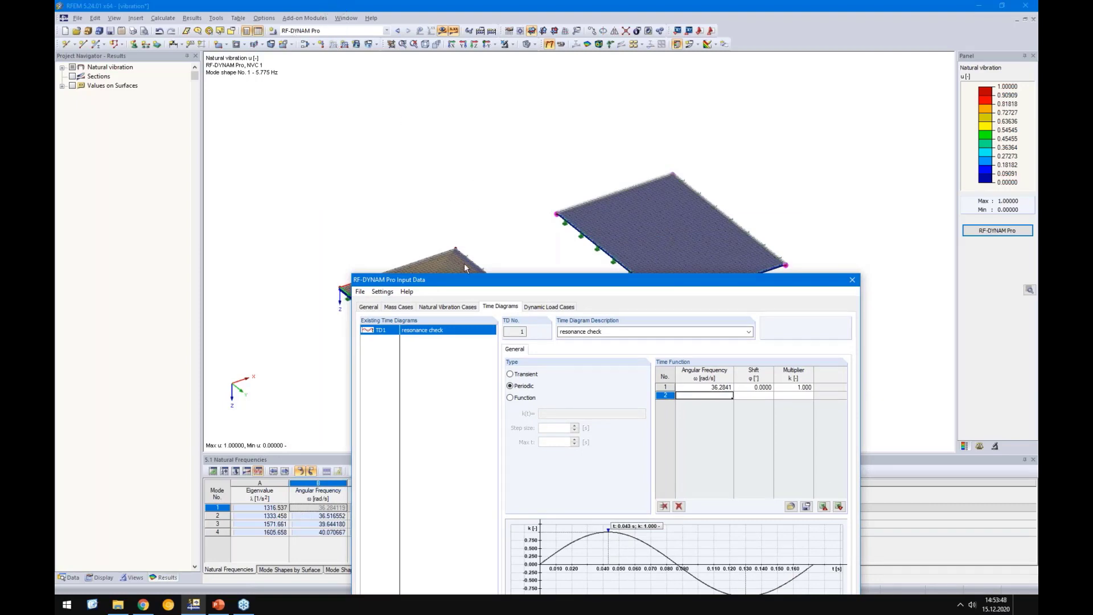
left_click_drag(466, 279, 444, 139)
left_click(218, 604)
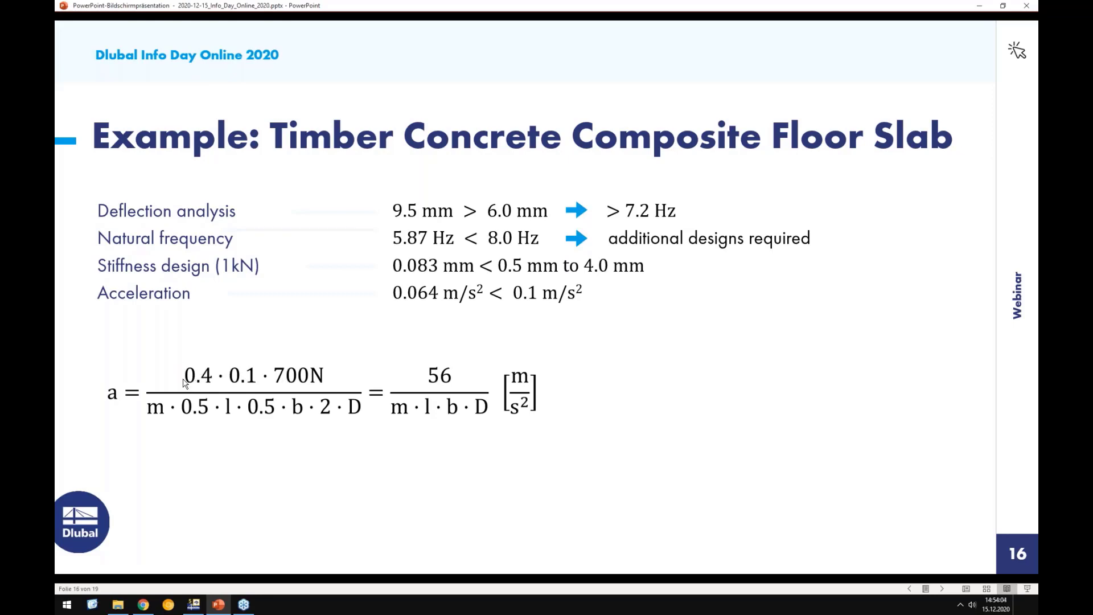
left_click(193, 604)
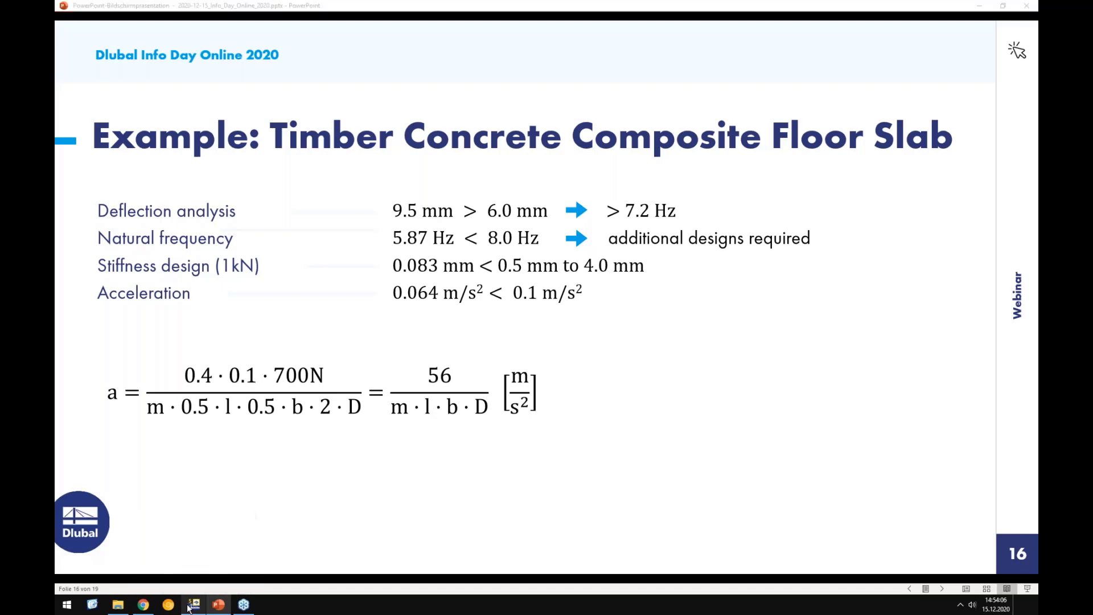
left_click(775, 250)
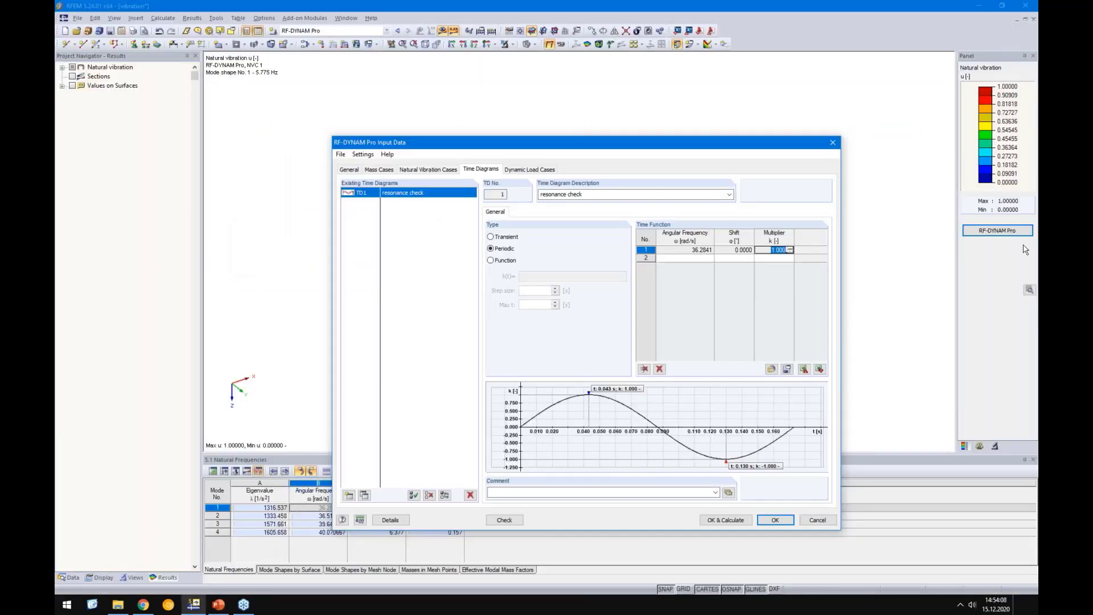
type("0.028")
left_click(759, 260)
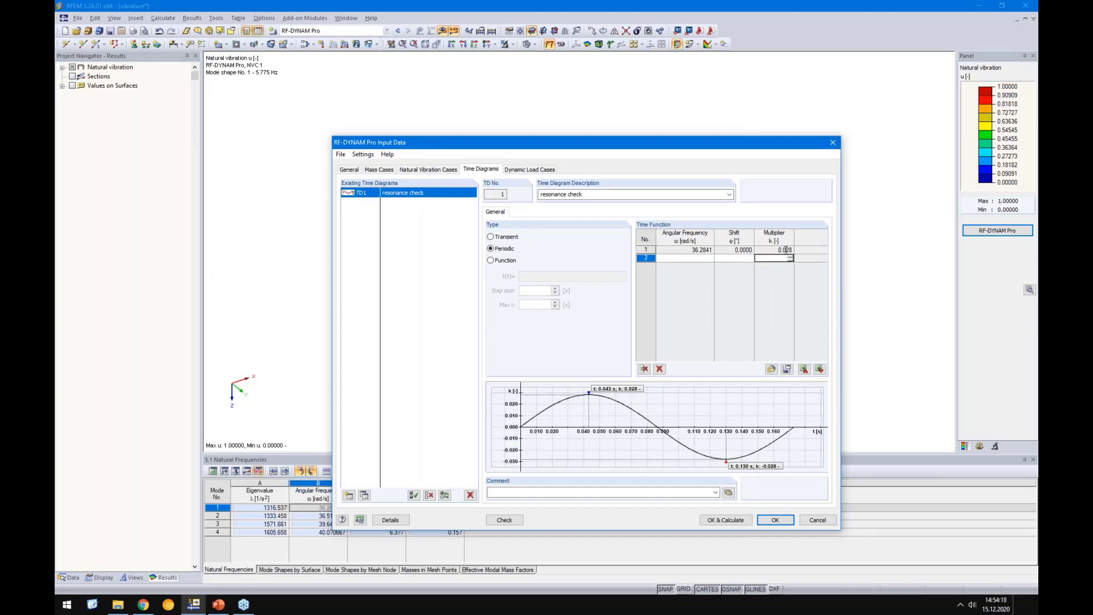
Recheck the 700 N load term of the acceleration formula in PowerPoint and return to the RF-DYNAM Pro input in RFEM.
left_click_drag(568, 152, 526, 243)
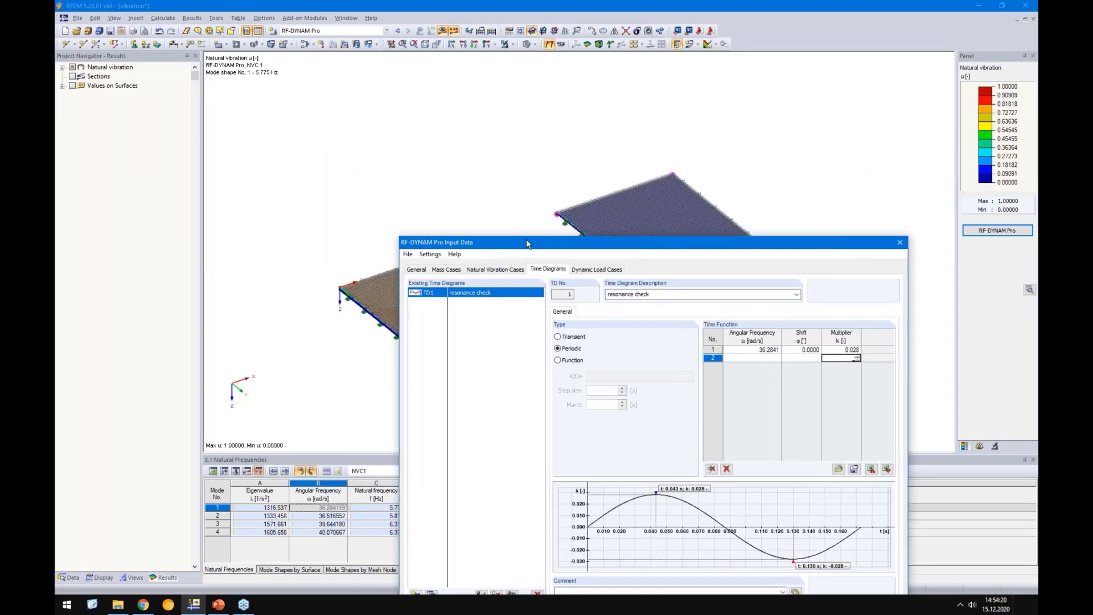
left_click(218, 605)
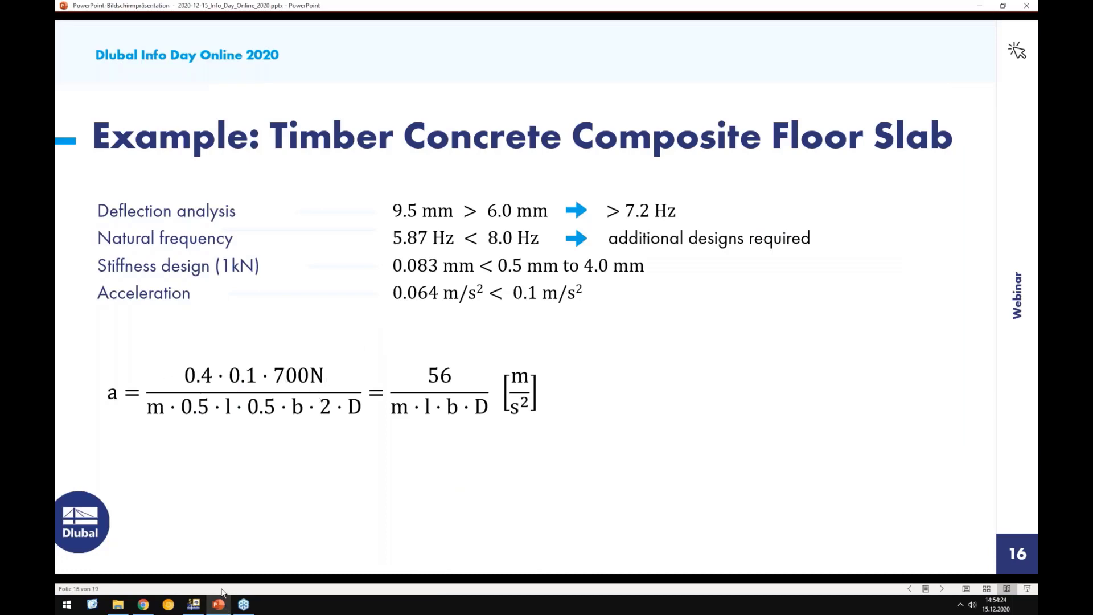
left_click(187, 605)
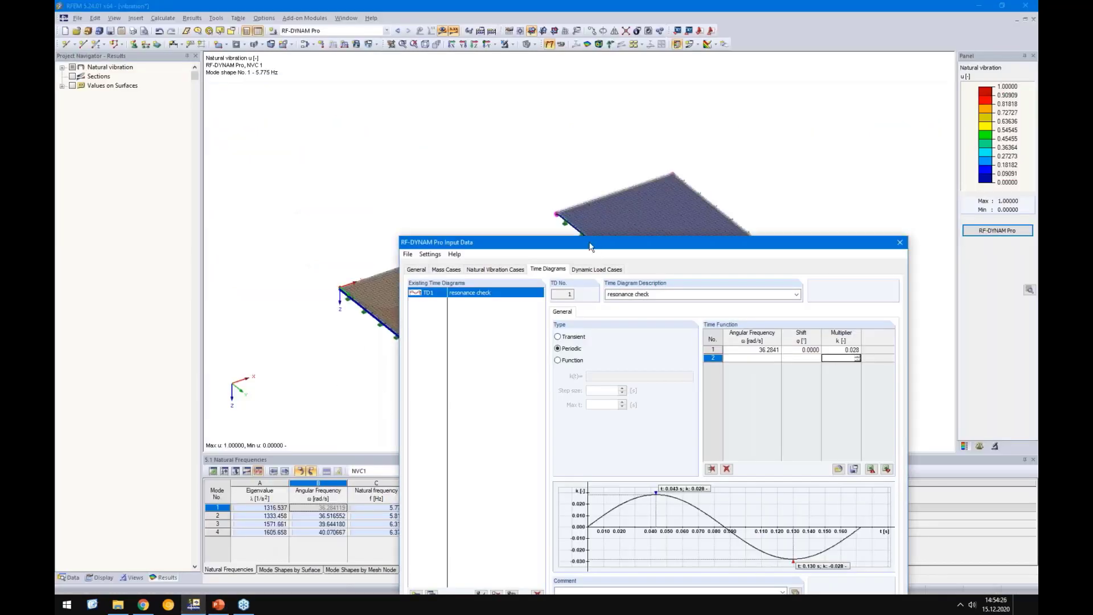
left_click_drag(598, 238, 546, 179)
left_click_drag(514, 146, 504, 117)
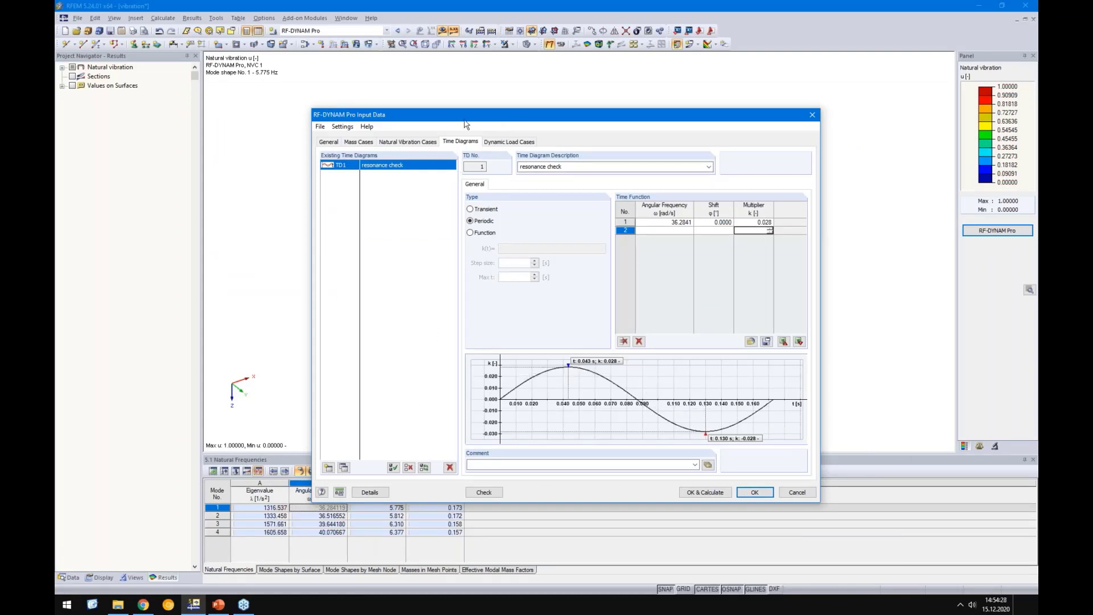
Set dynamic load case DLC1 to linear modal analysis and pair load case LC2 unit load with time diagram TD1.
left_click(502, 141)
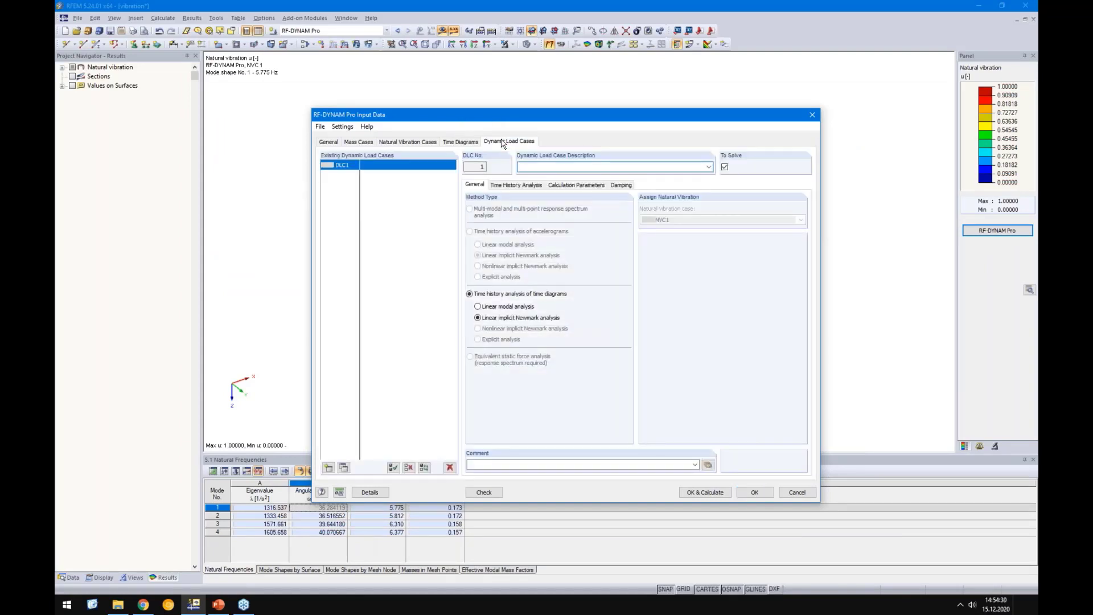
left_click(478, 307)
left_click(510, 185)
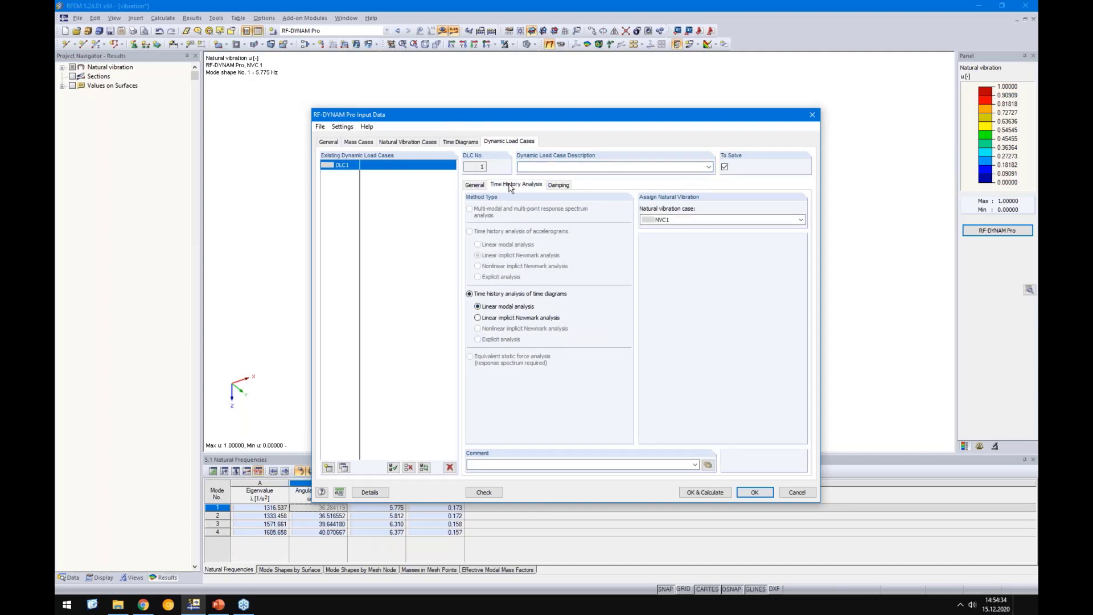
left_click(558, 215)
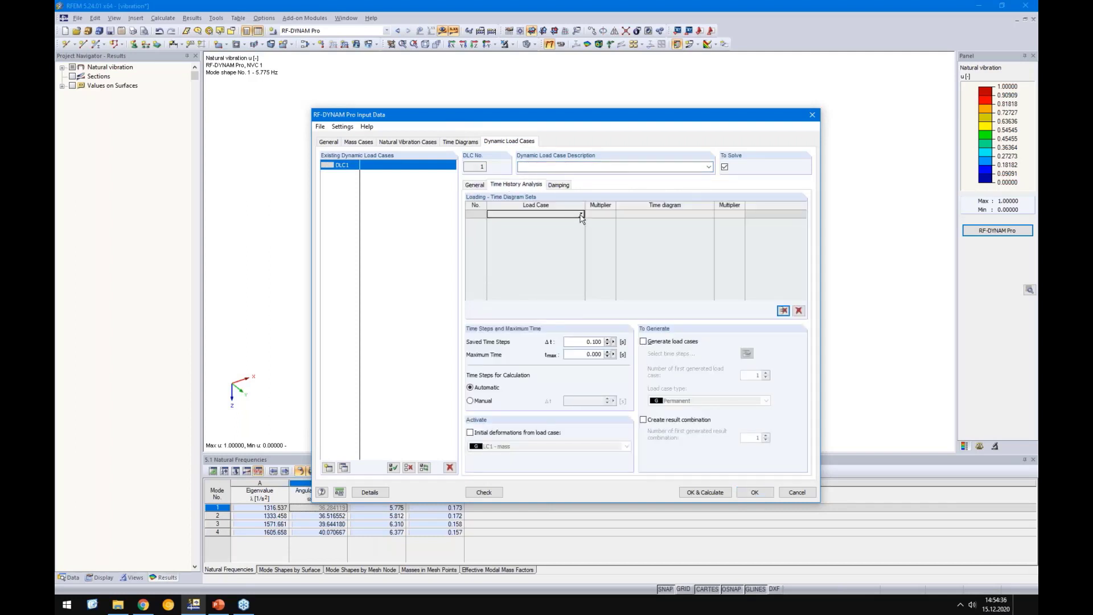
left_click(581, 215)
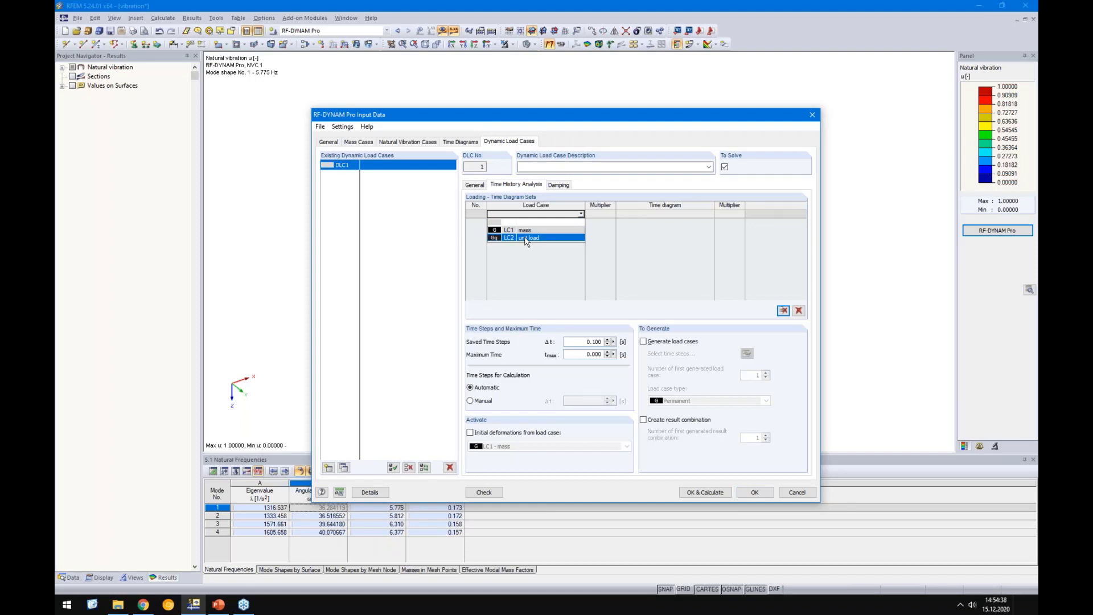
left_click(527, 240)
left_click(677, 214)
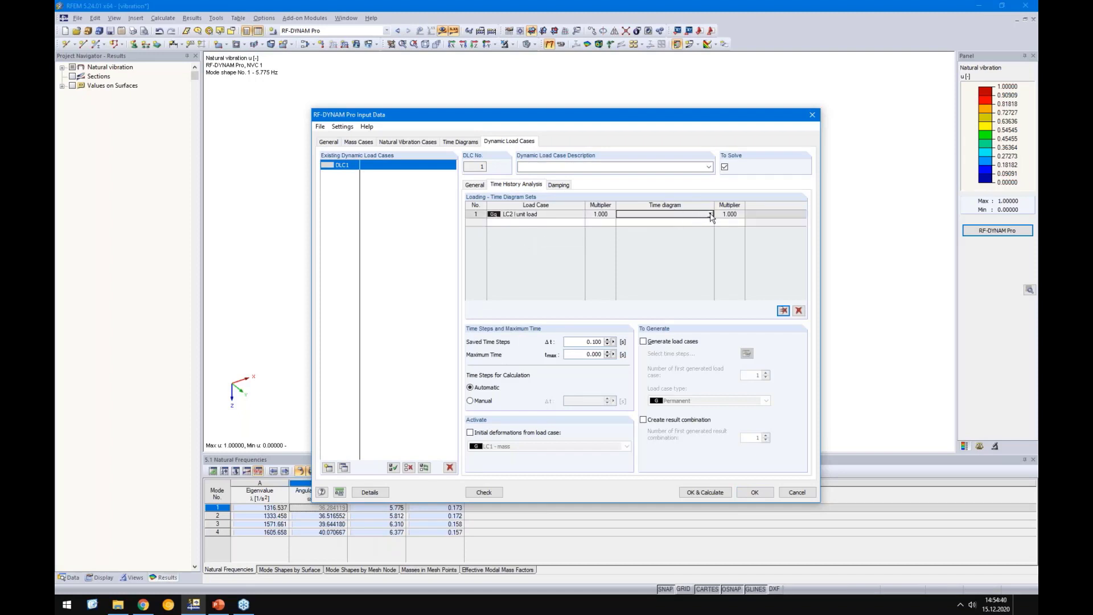
left_click(709, 214)
left_click(663, 230)
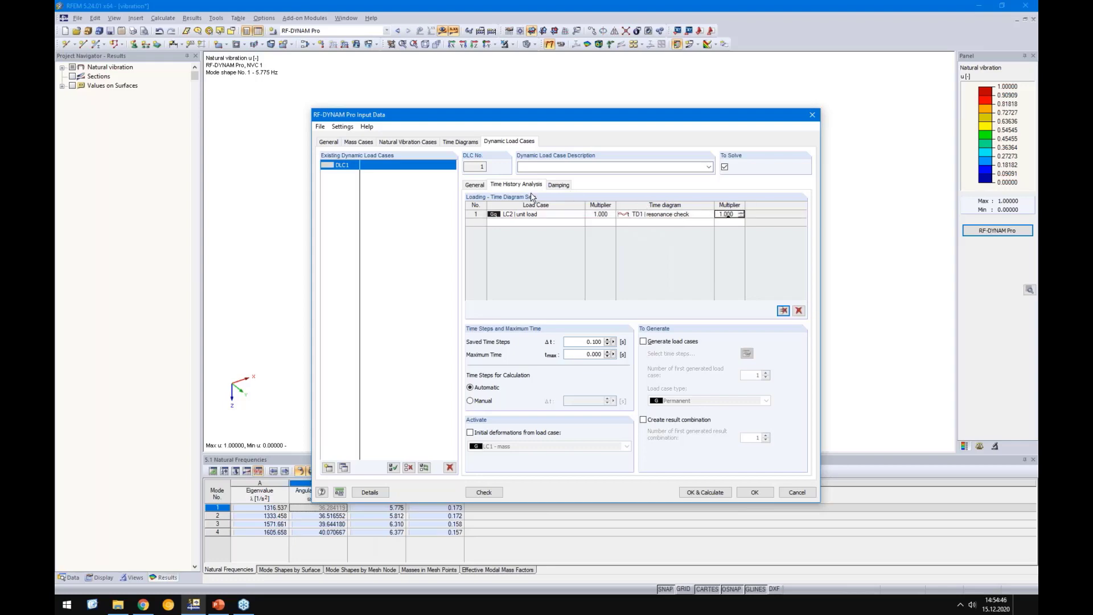
Review DLC1's method and the TD1 time function, then set the time history's maximum time to 10 s.
left_click(475, 184)
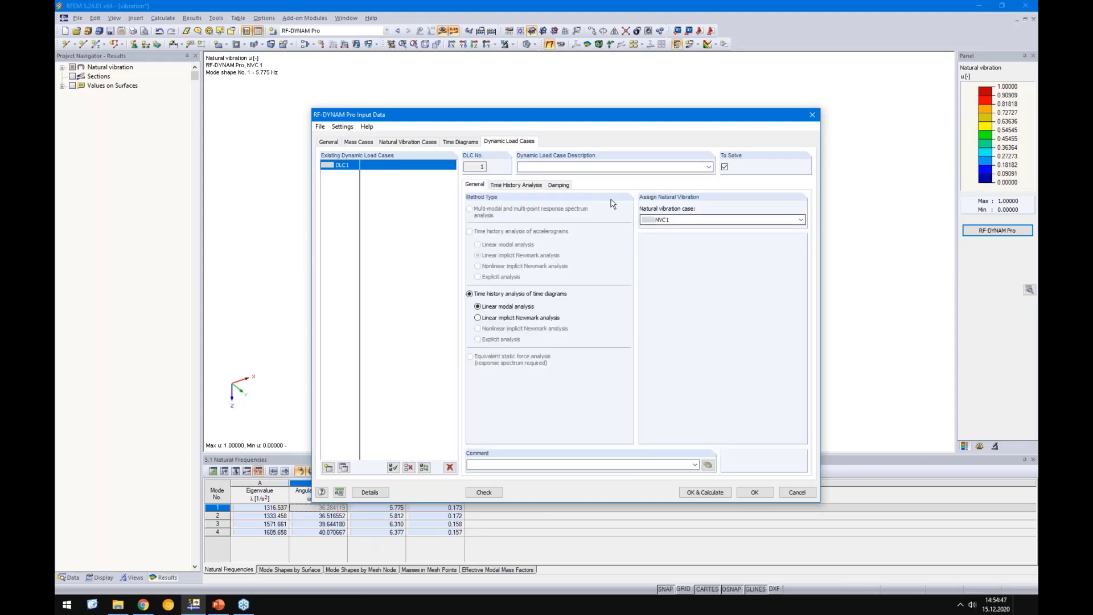
left_click(516, 185)
left_click(460, 141)
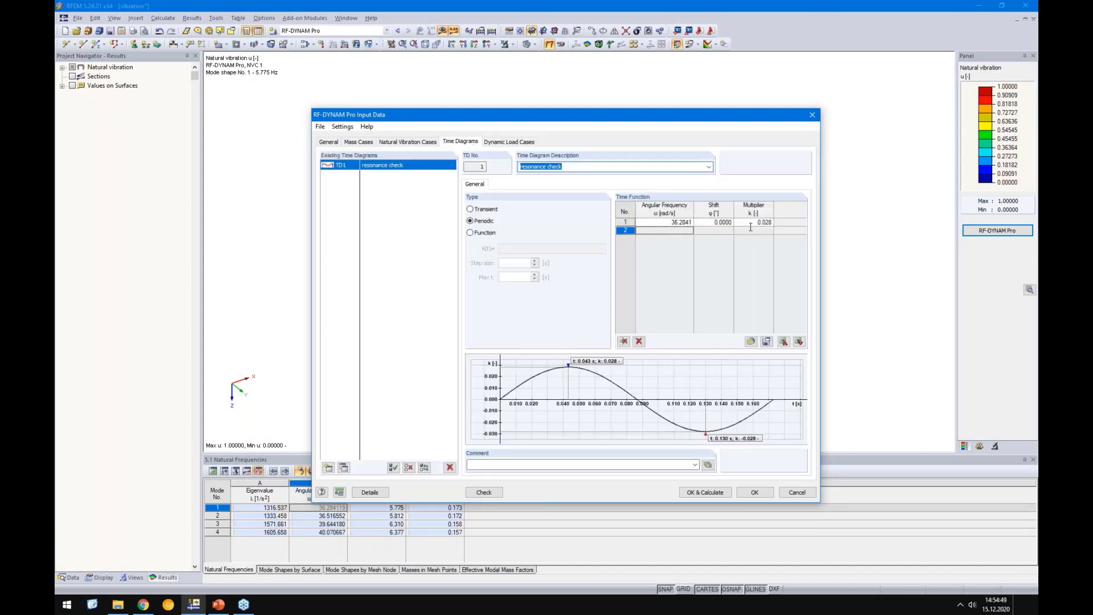
left_click(516, 143)
left_click(515, 184)
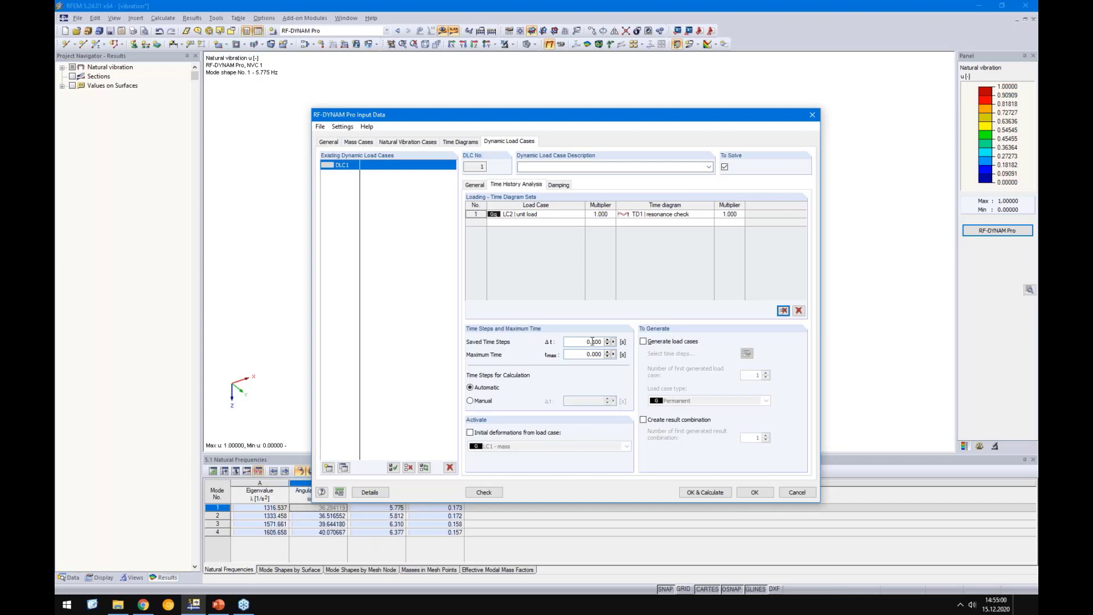
left_click_drag(592, 342, 635, 340)
double_click(579, 354)
type("10")
left_click(576, 341)
Assign Lehr's damping of 0.015 to DLC1, start the calculation and consult the acceleration reference value in PowerPoint.
left_click(559, 186)
left_click(470, 253)
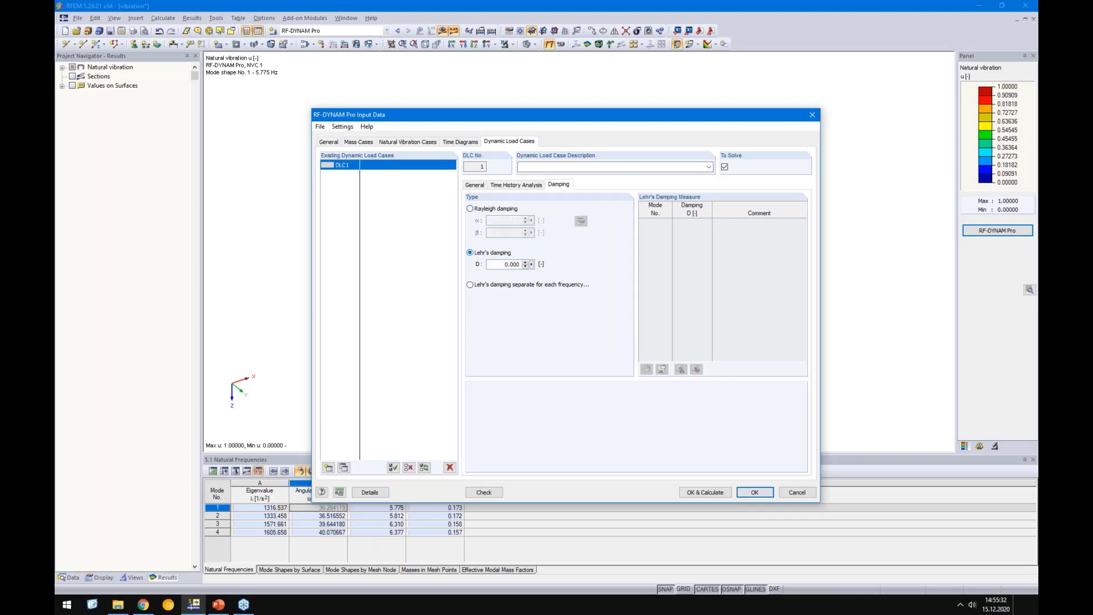
type("0,015")
left_click(706, 492)
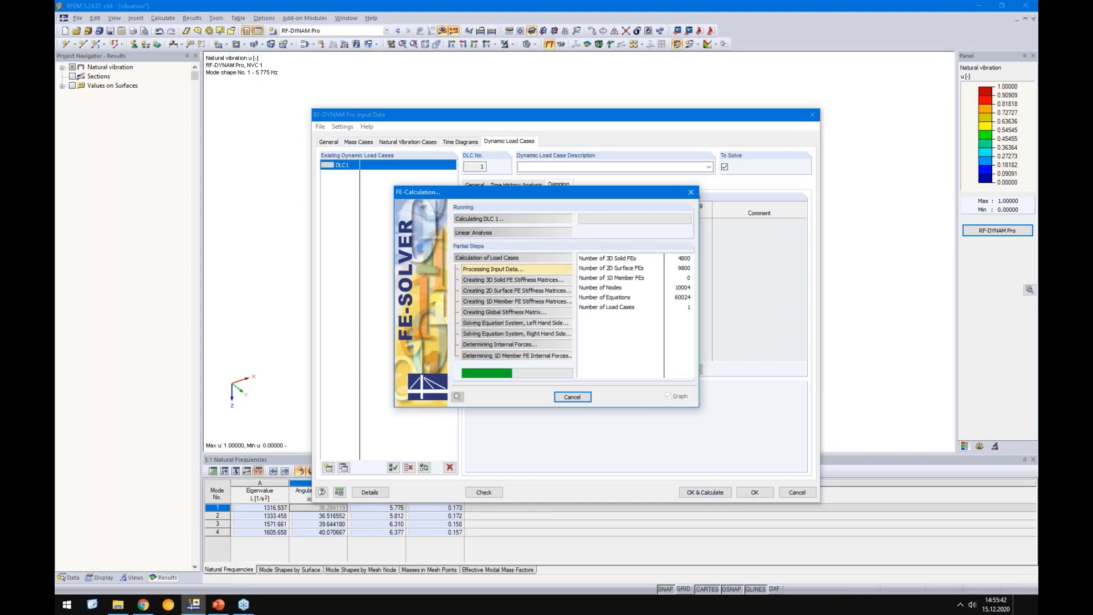
left_click(219, 605)
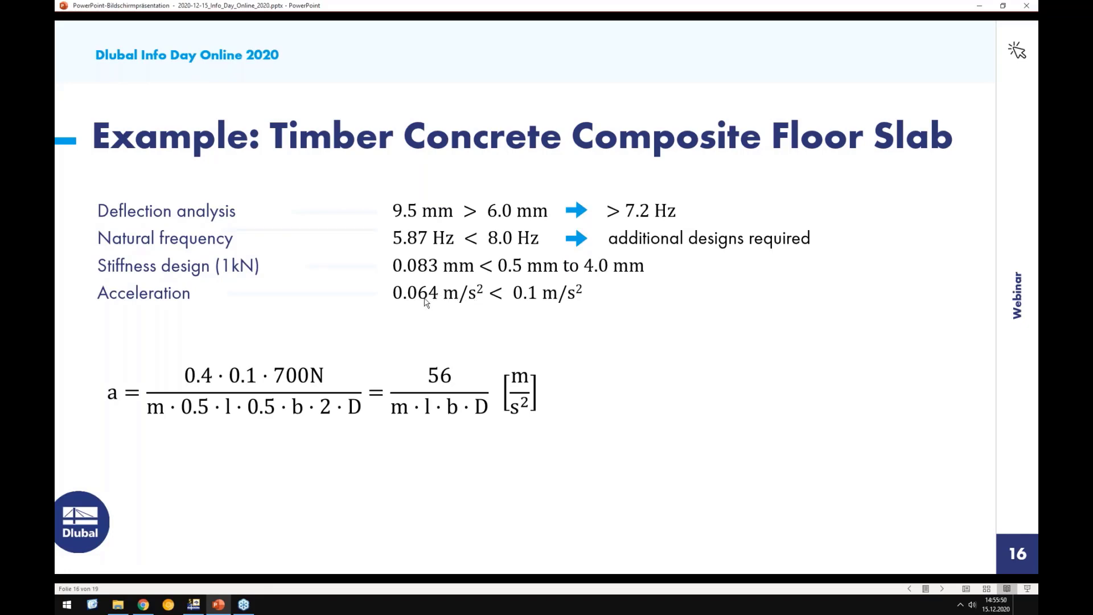
Switch back to RFEM, enlarge the results table and display the dynamic envelope of DLC1.
left_click(195, 605)
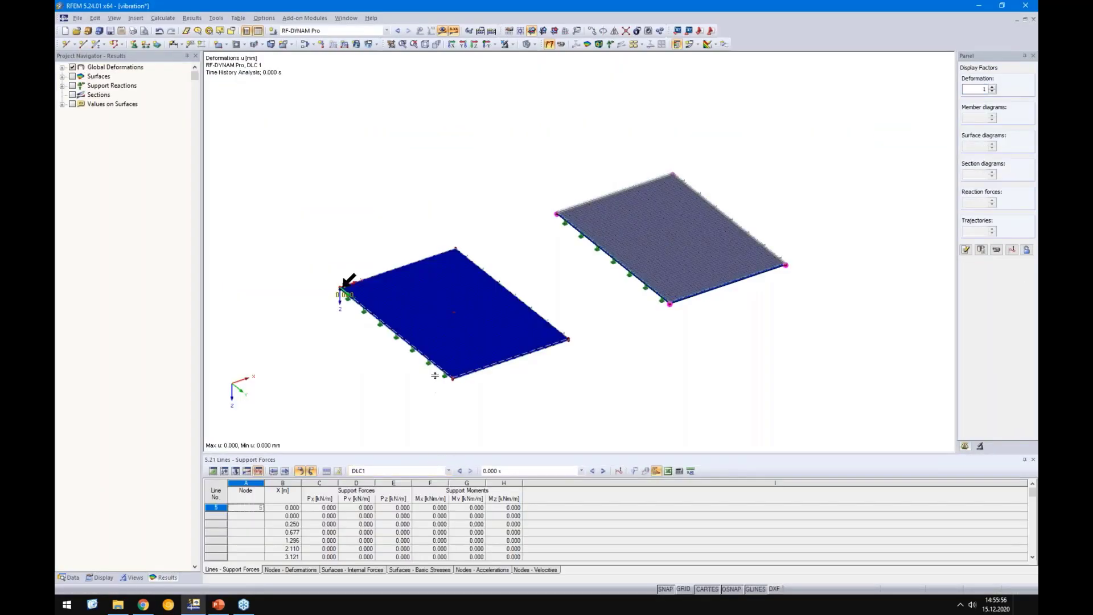
left_click_drag(435, 375, 435, 376)
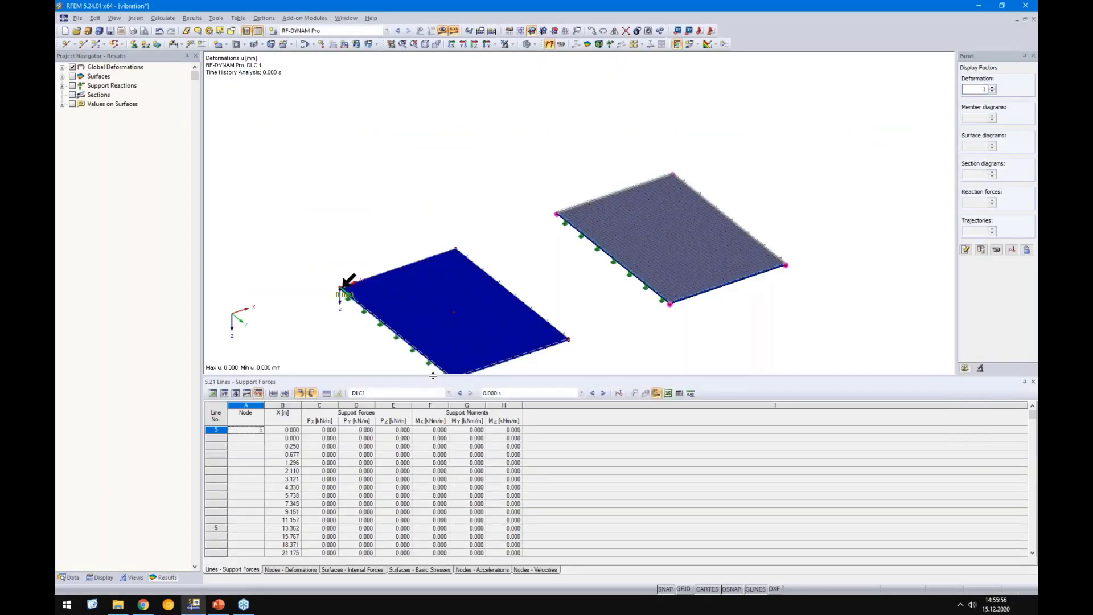
left_click(386, 392)
left_click(364, 410)
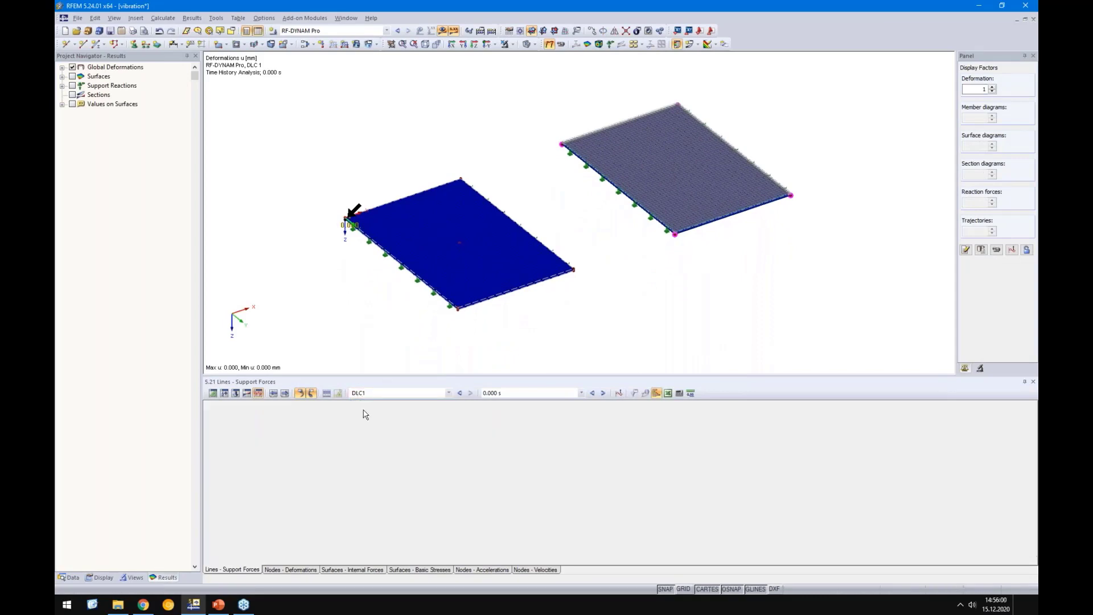
left_click(581, 393)
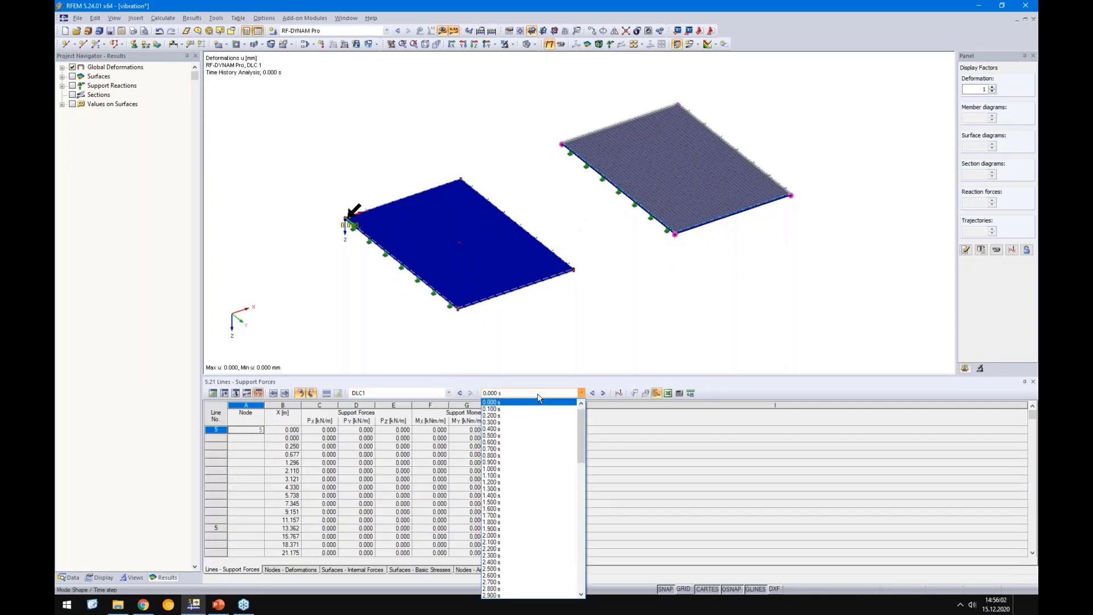
mouse_move(581, 410)
left_mouse_down()
mouse_move(589, 569)
mouse_move(584, 414)
left_mouse_up()
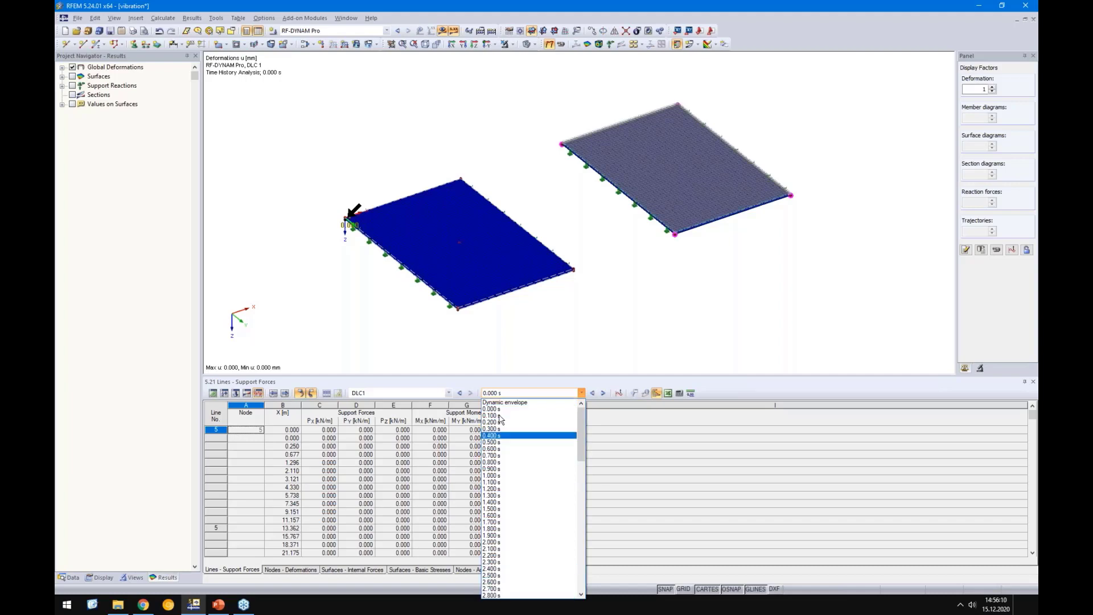
left_click(501, 402)
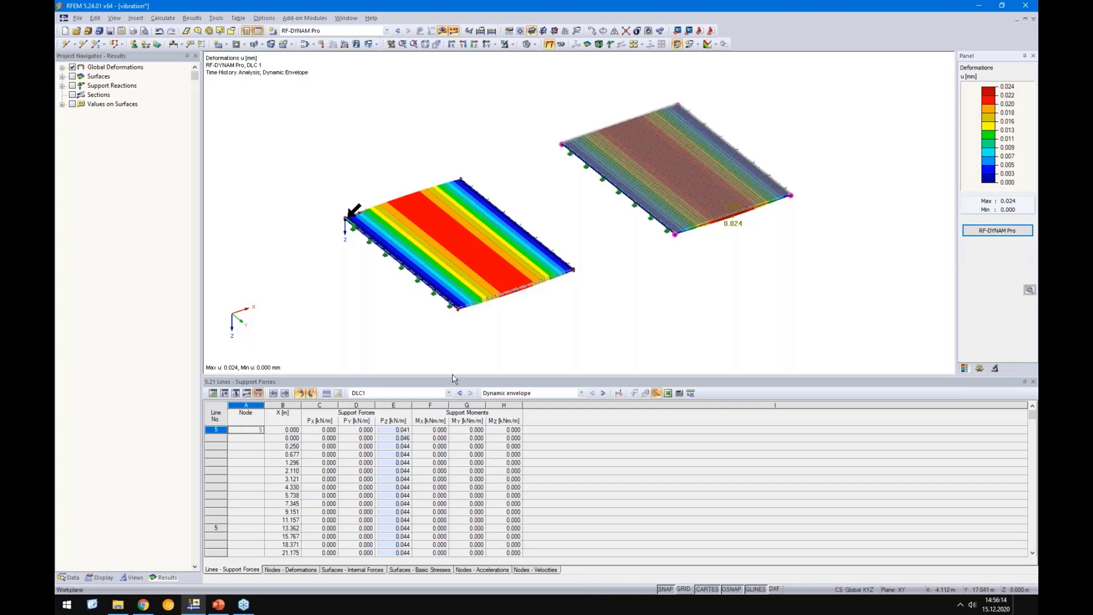
left_click_drag(453, 354, 452, 328)
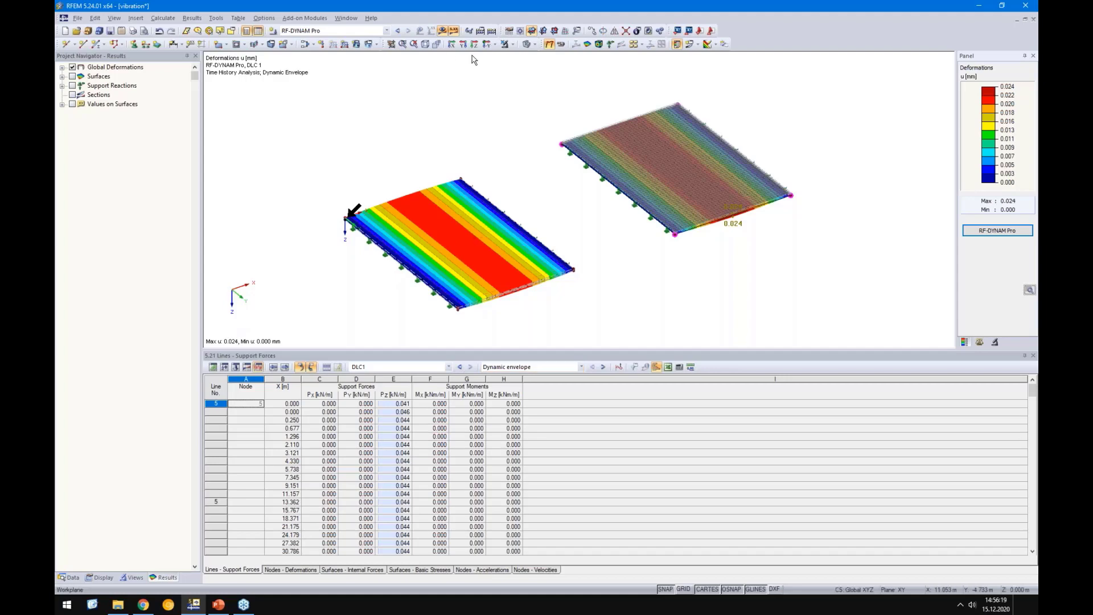
Hide the result colours on the floor slabs and list DLC1's nodal accelerations in the results table.
left_click(454, 30)
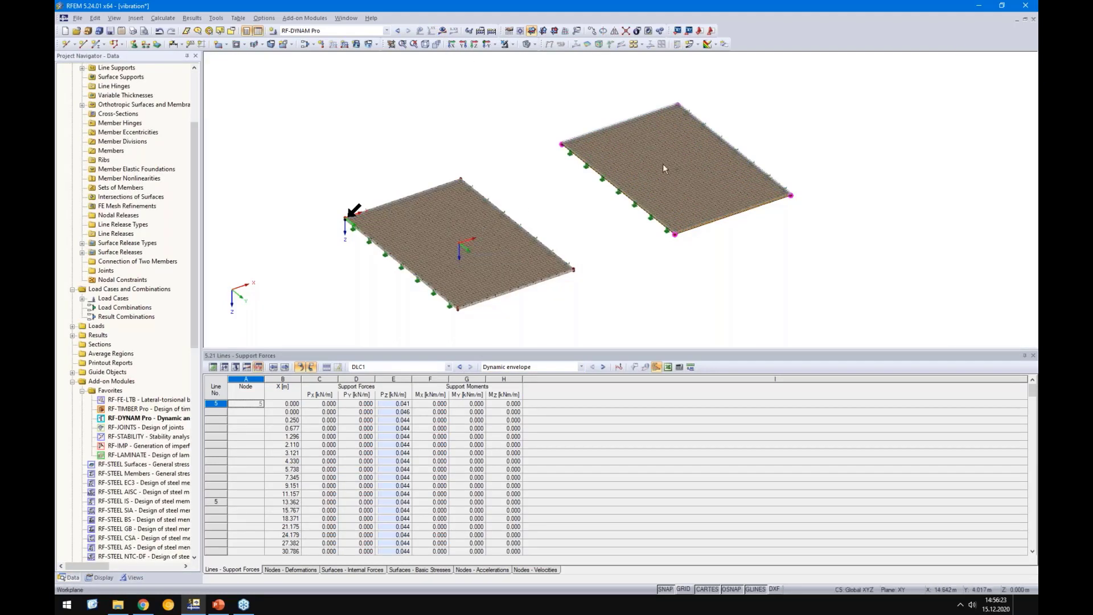
left_click(474, 570)
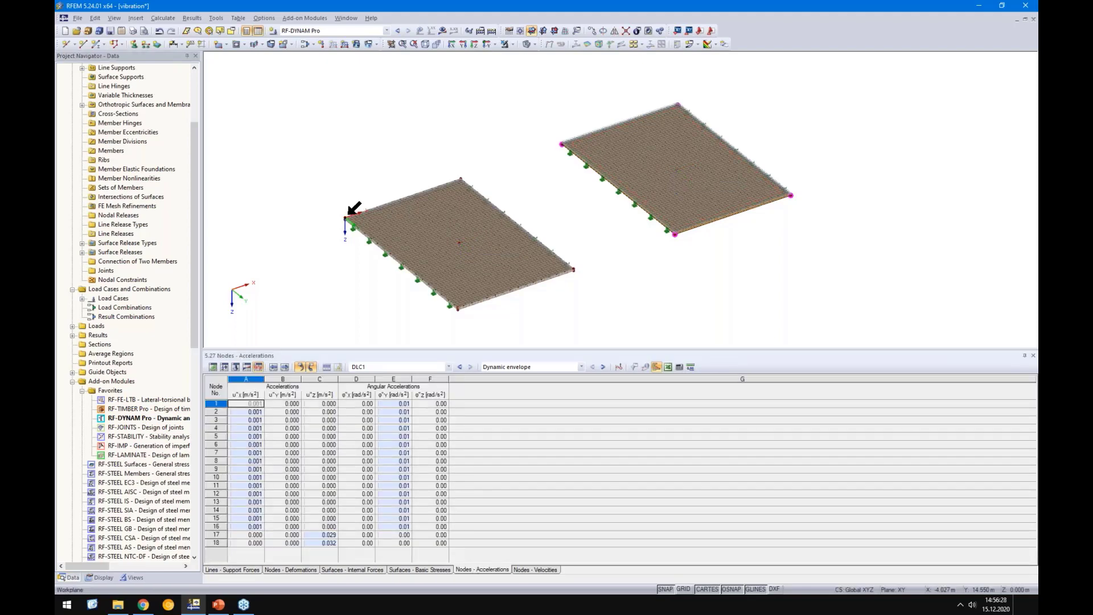
left_click_drag(422, 336, 422, 335)
middle_click_drag(301, 307, 298, 245)
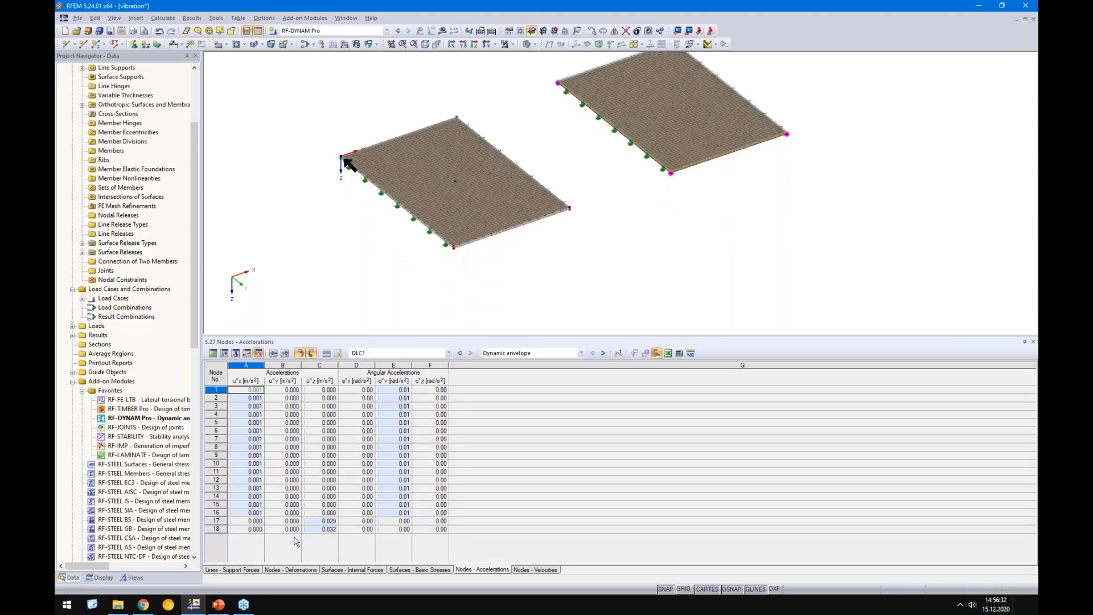
Check the Z accelerations of nodes 17 and 18 and compare them with the acceleration reference value in PowerPoint.
left_click(321, 530)
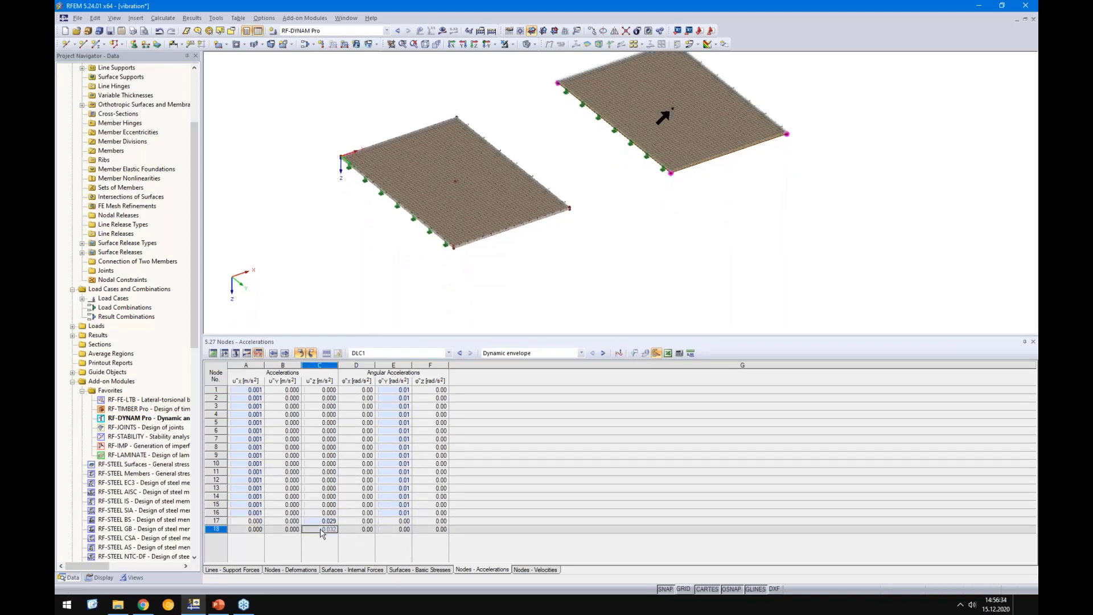
left_click(321, 522)
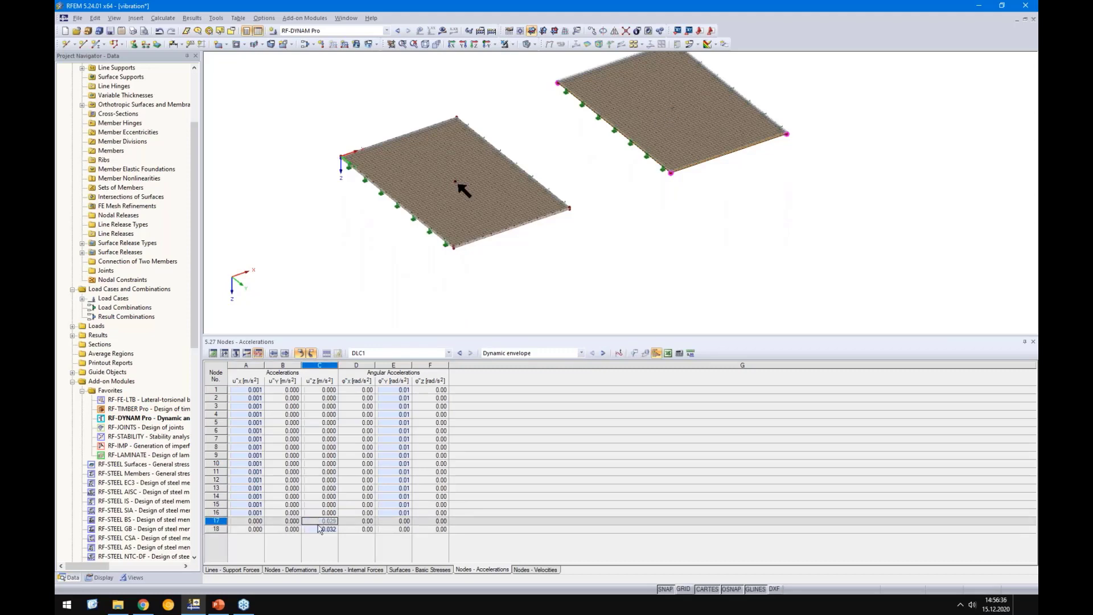
left_click(318, 528)
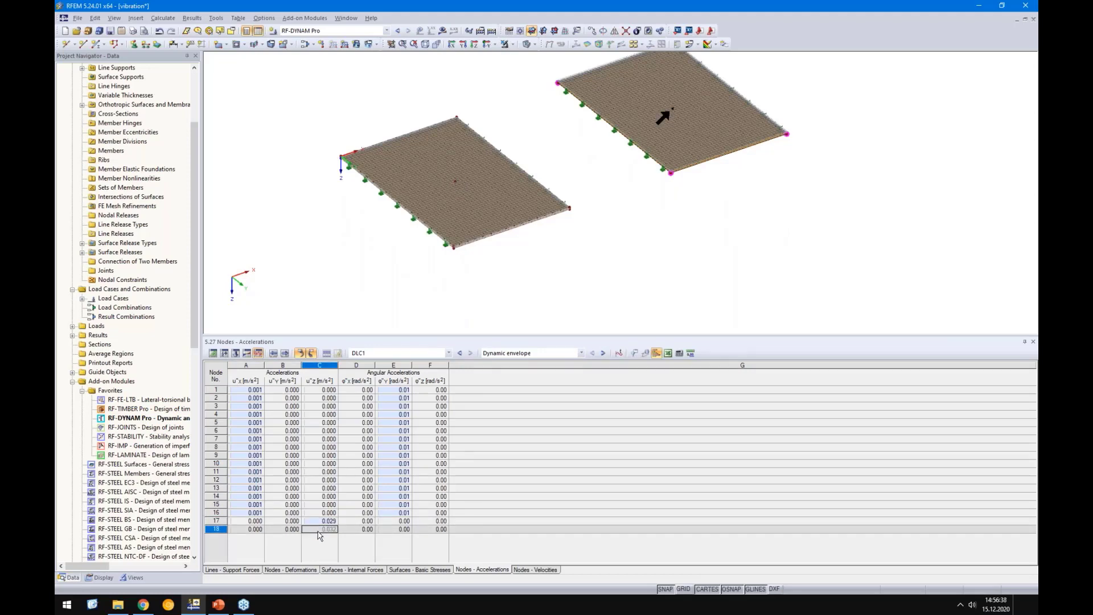
left_click(326, 522)
left_click(327, 529)
left_click(327, 522)
left_click(326, 530)
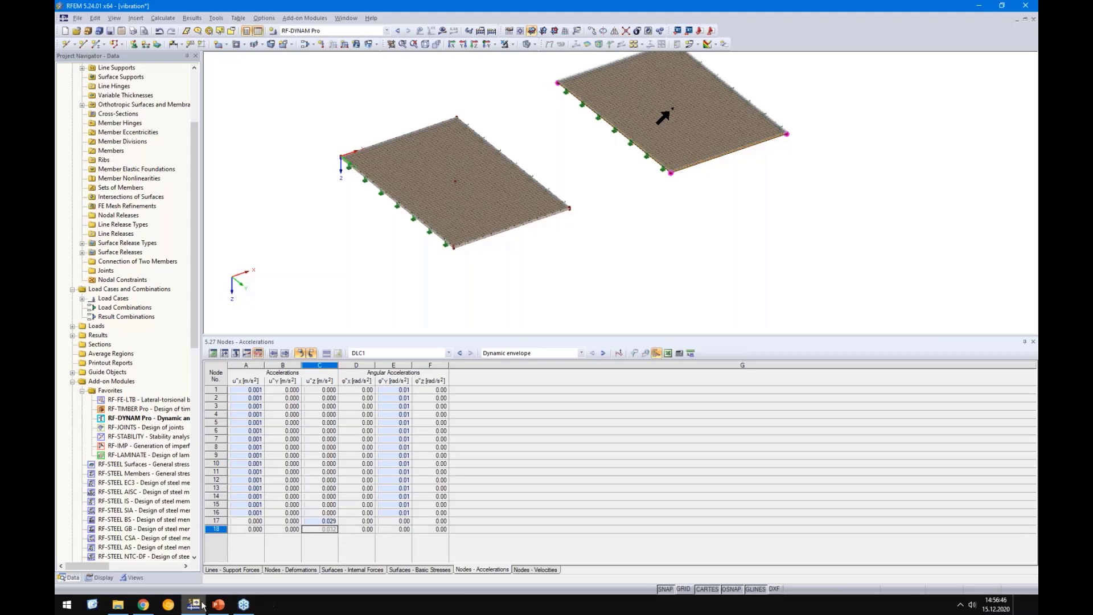
left_click(243, 606)
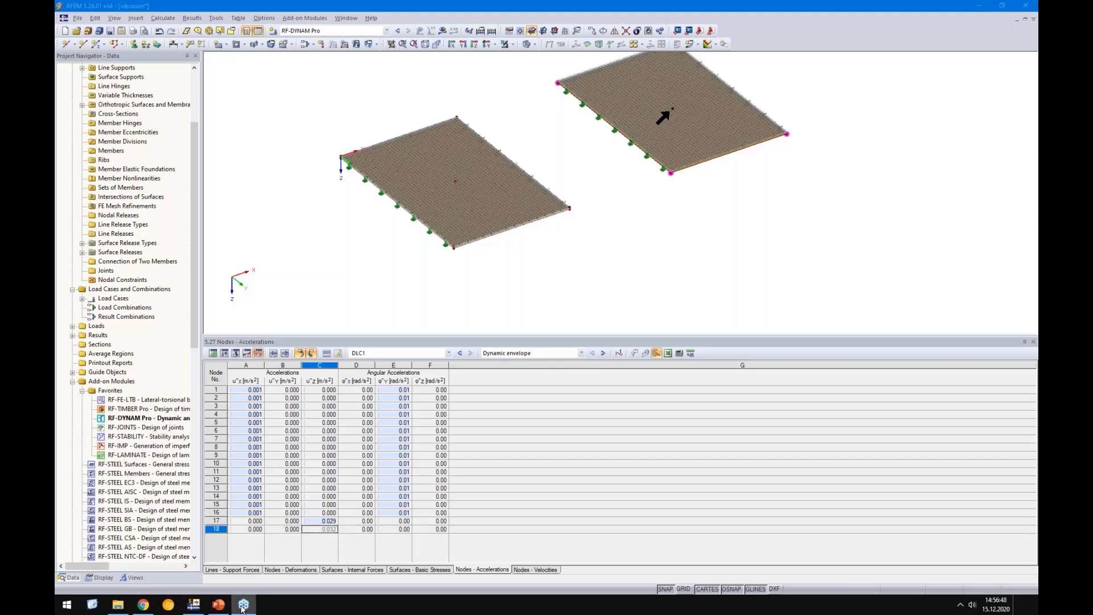
left_click(218, 605)
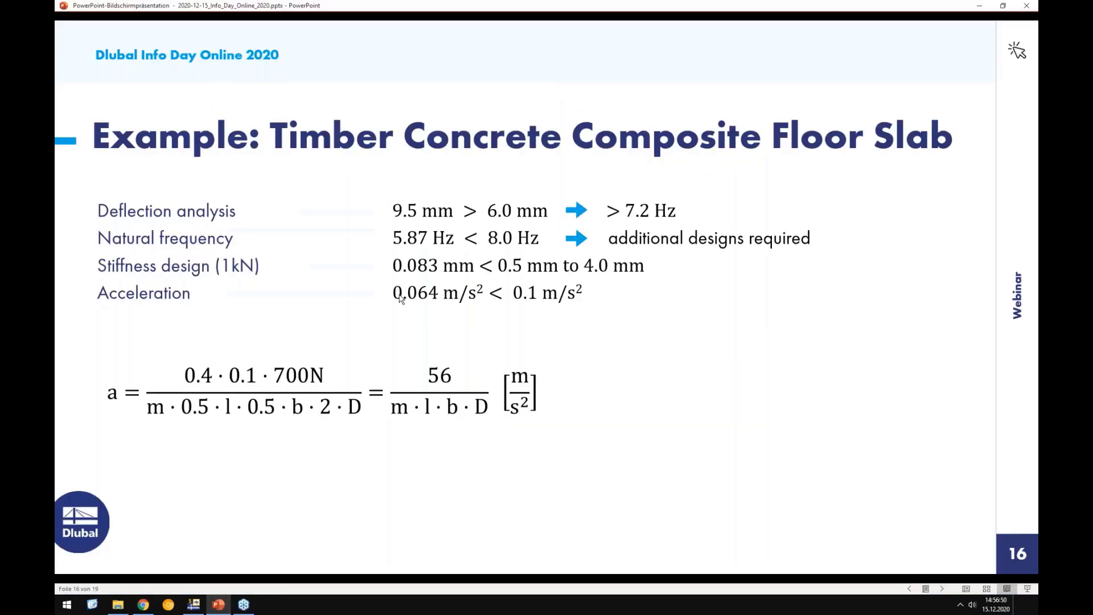
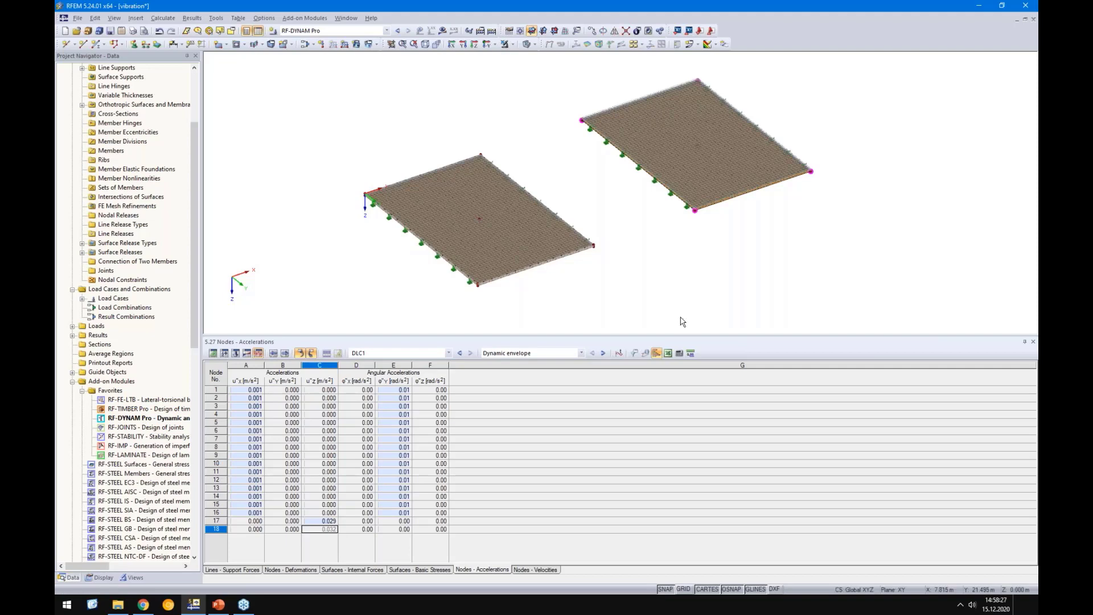
Examine both floor slabs and their line supports in RFEM from the front and from oblique angles.
mouse_move(683, 318)
middle_mouse_down("ctrl")
mouse_move(672, 261)
mouse_move(574, 215)
mouse_move(542, 159)
mouse_move(620, 257)
mouse_move(682, 301)
middle_mouse_up("ctrl")
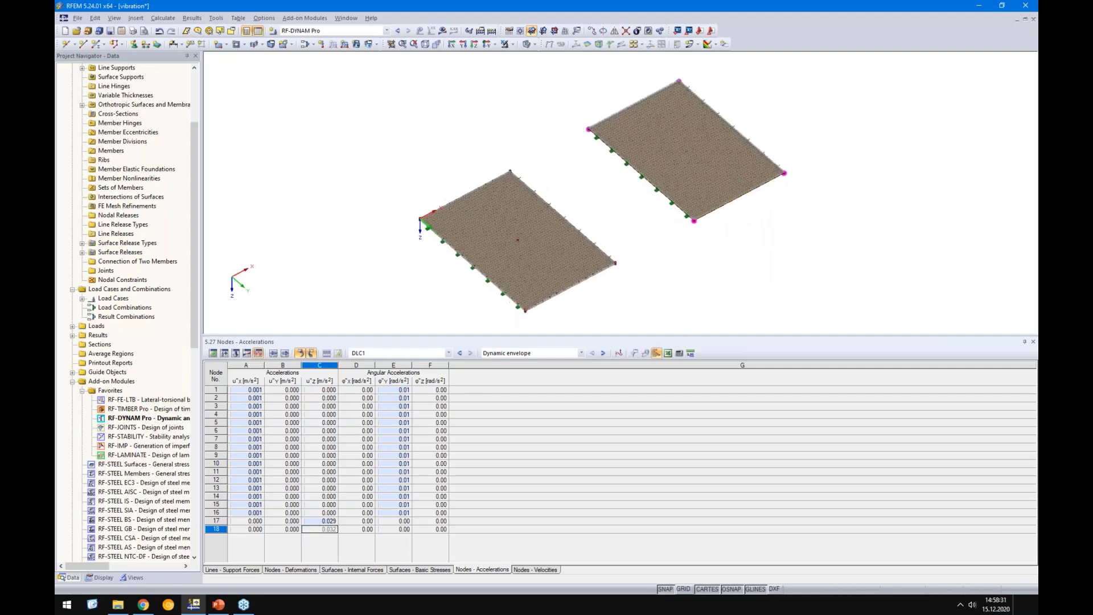
right_click(682, 300)
left_click(657, 295)
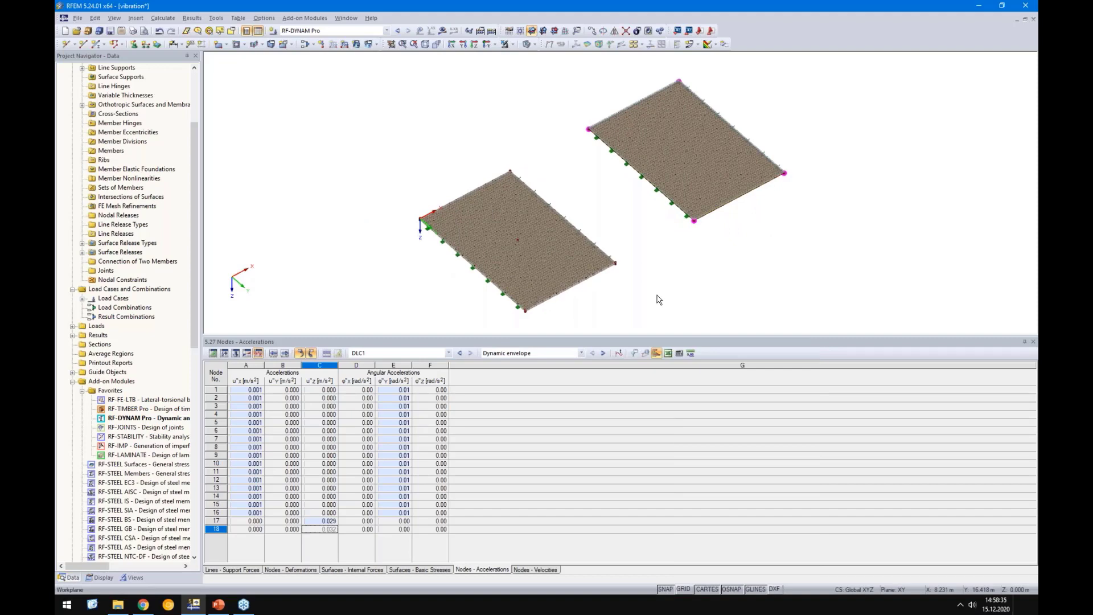
scroll(659, 300, "down", 1)
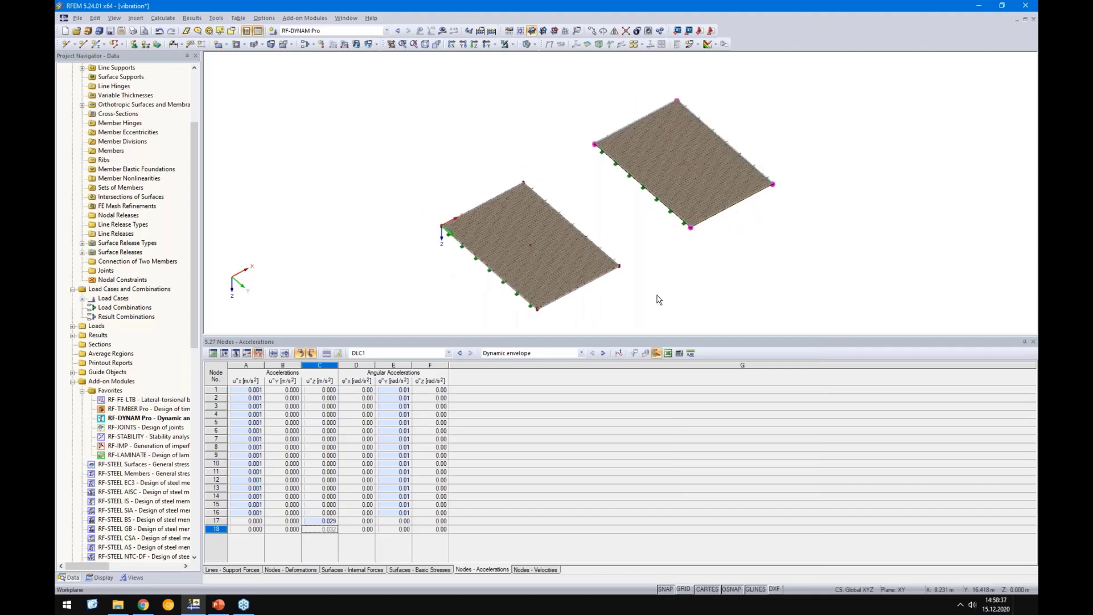
middle_click_drag(659, 300, 537, 171, "ctrl")
right_click(537, 170)
left_click(424, 174)
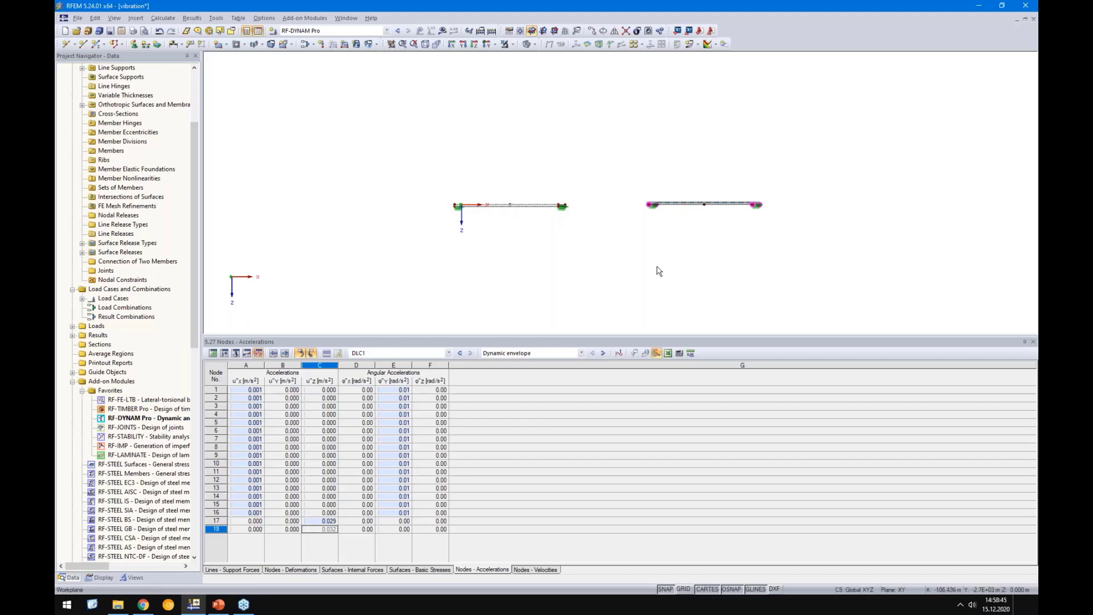
middle_click_drag(577, 204, 588, 184, "ctrl")
right_click(588, 184)
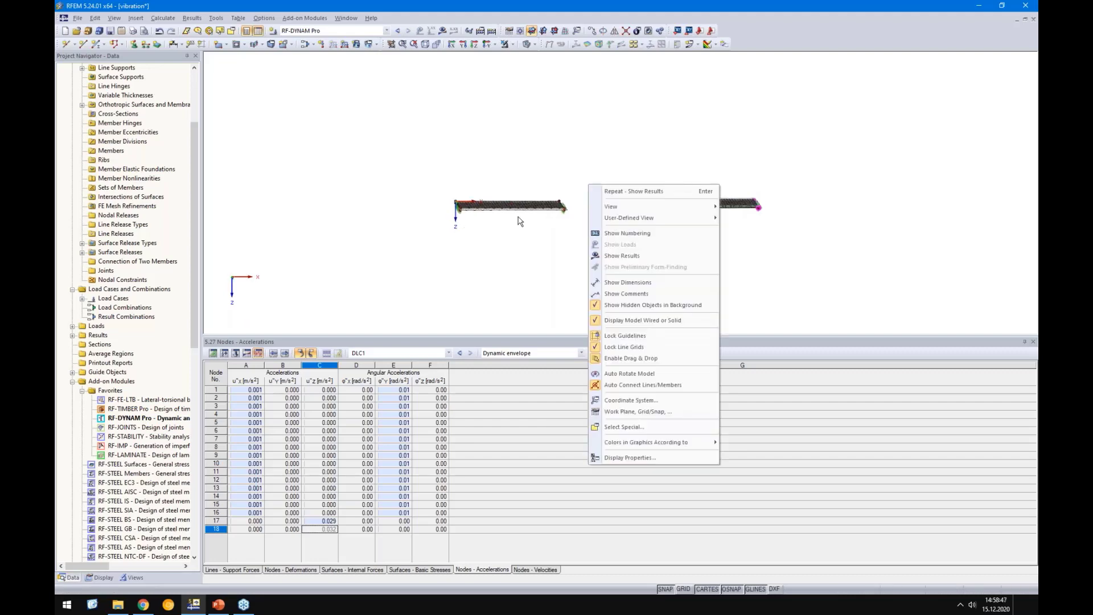
left_click(504, 239)
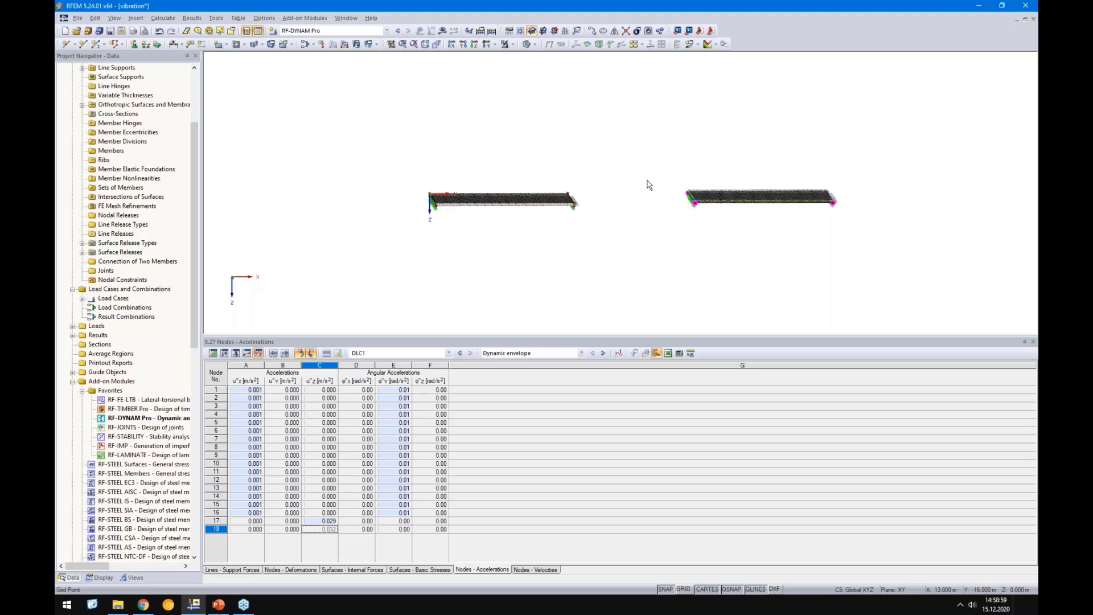
right_click_drag(649, 185, 597, 254)
left_click(491, 264)
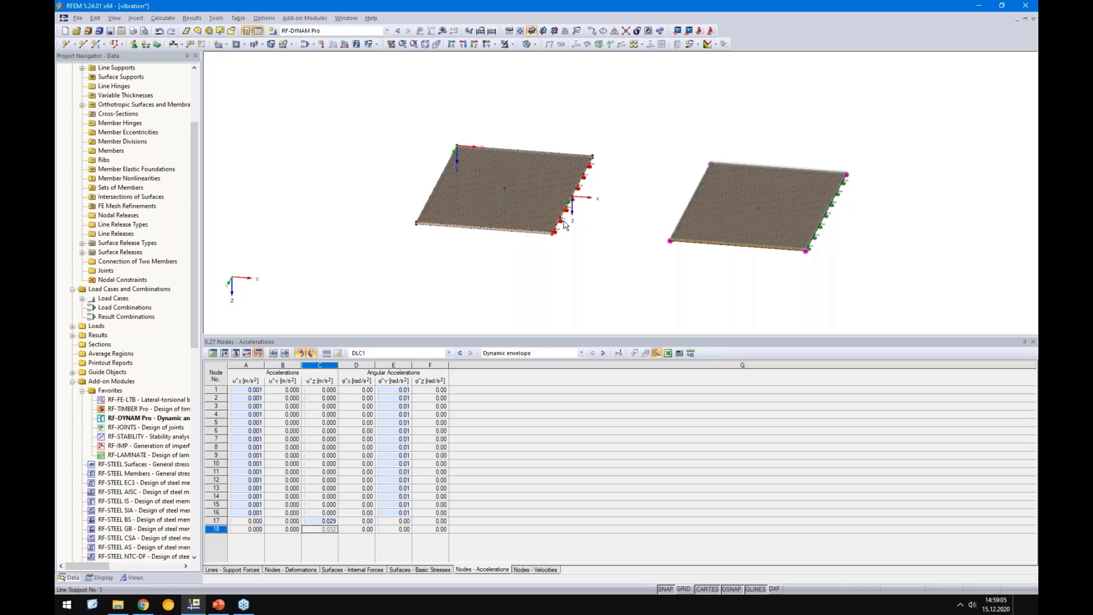
mouse_move(564, 224)
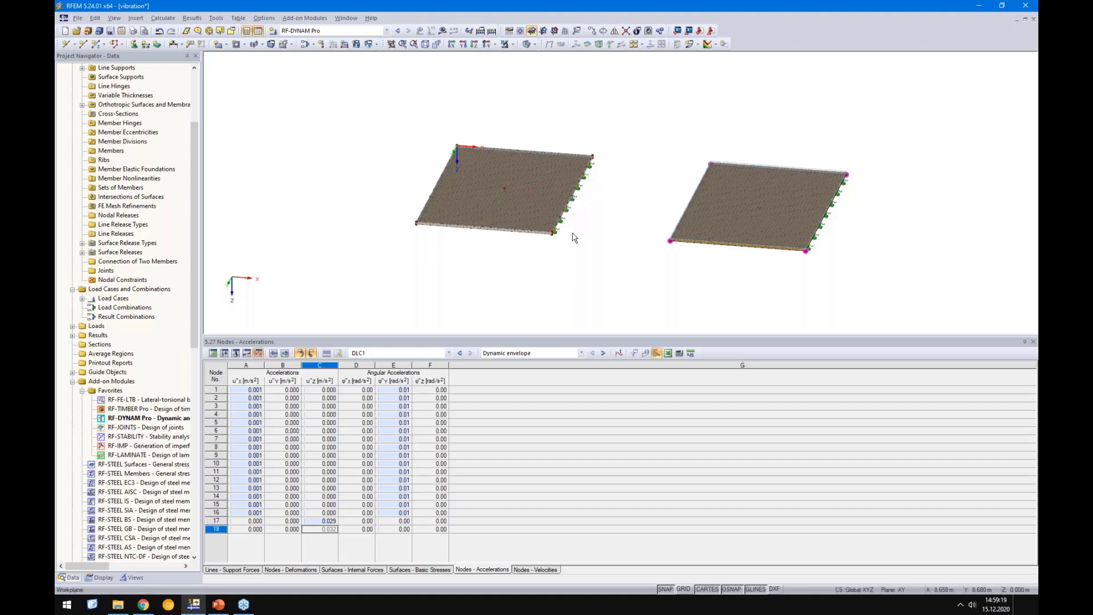
Plot Acceleration Z of FE mesh point 18 in the Time Course Monitor, inspect the curve and close the monitor.
left_click(619, 353)
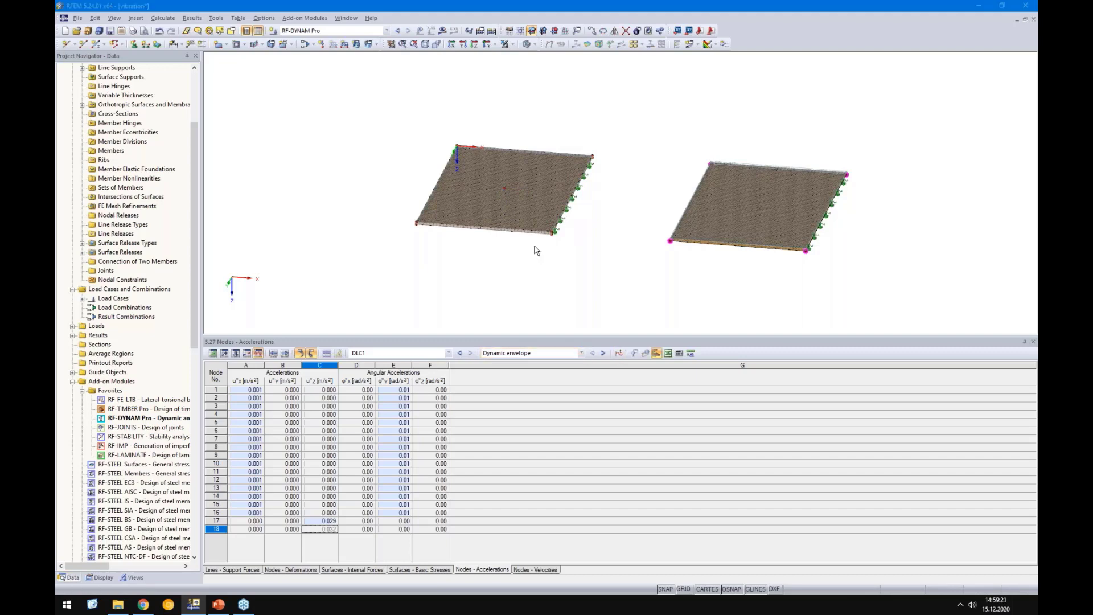
left_click(90, 57)
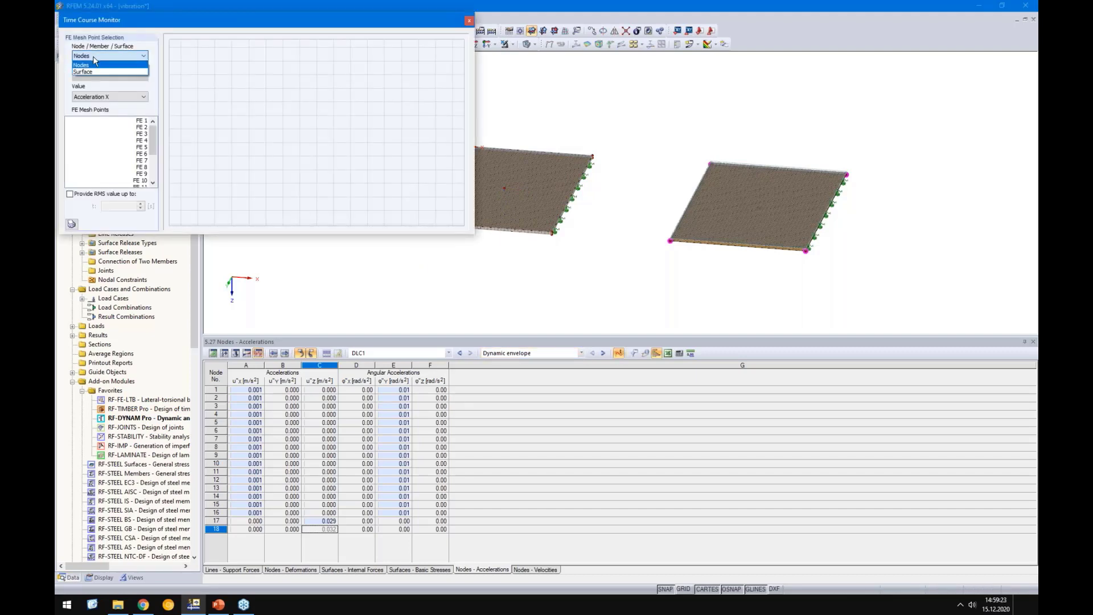
left_click(90, 57)
left_click(89, 98)
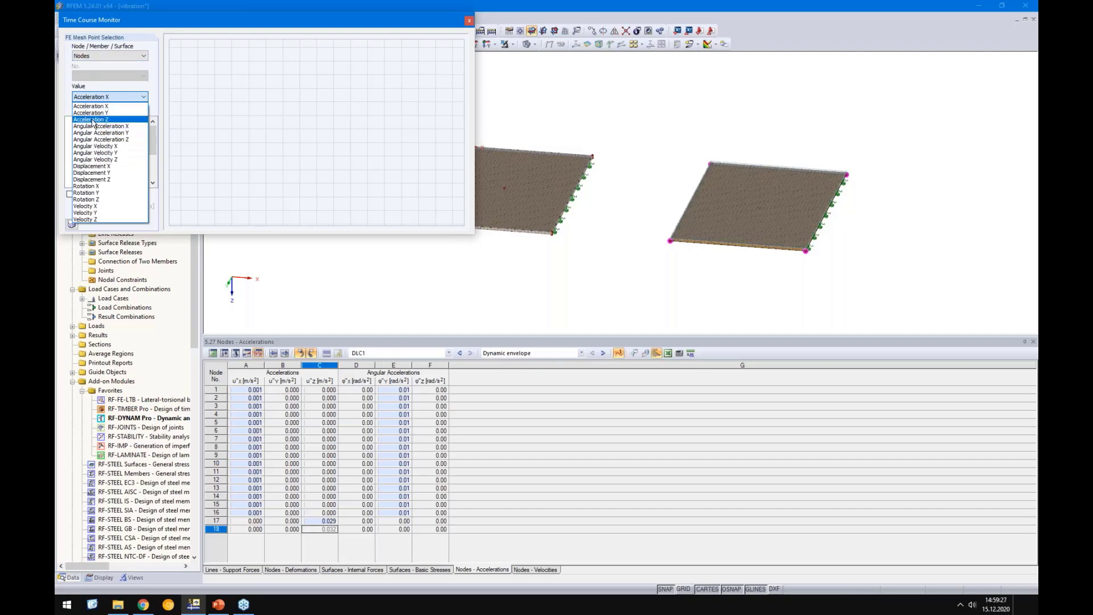
left_click(94, 120)
left_click_drag(152, 138, 151, 165)
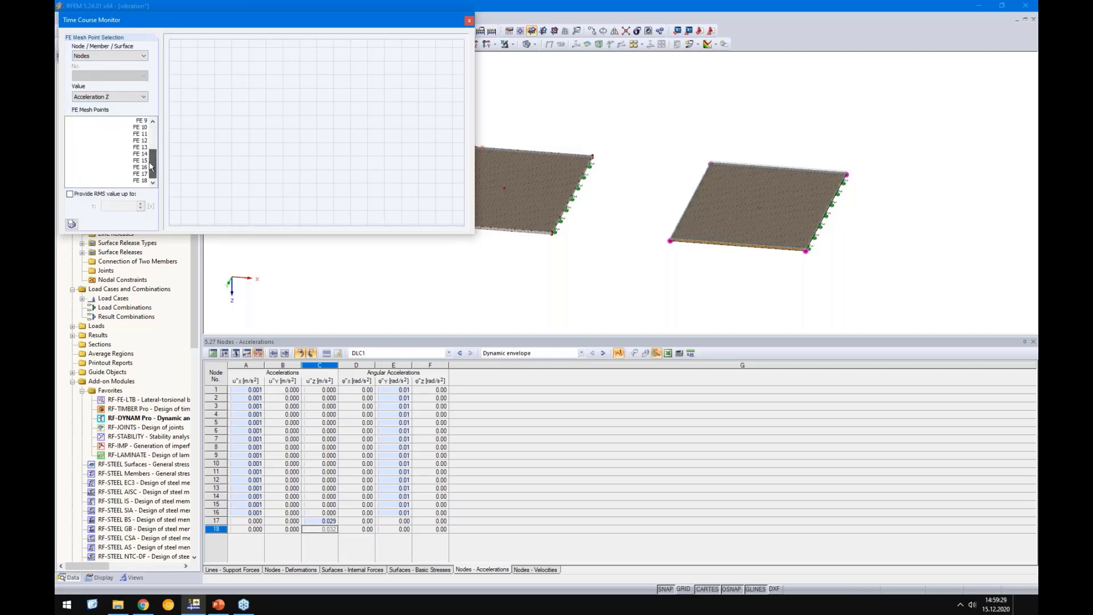
left_click(149, 179)
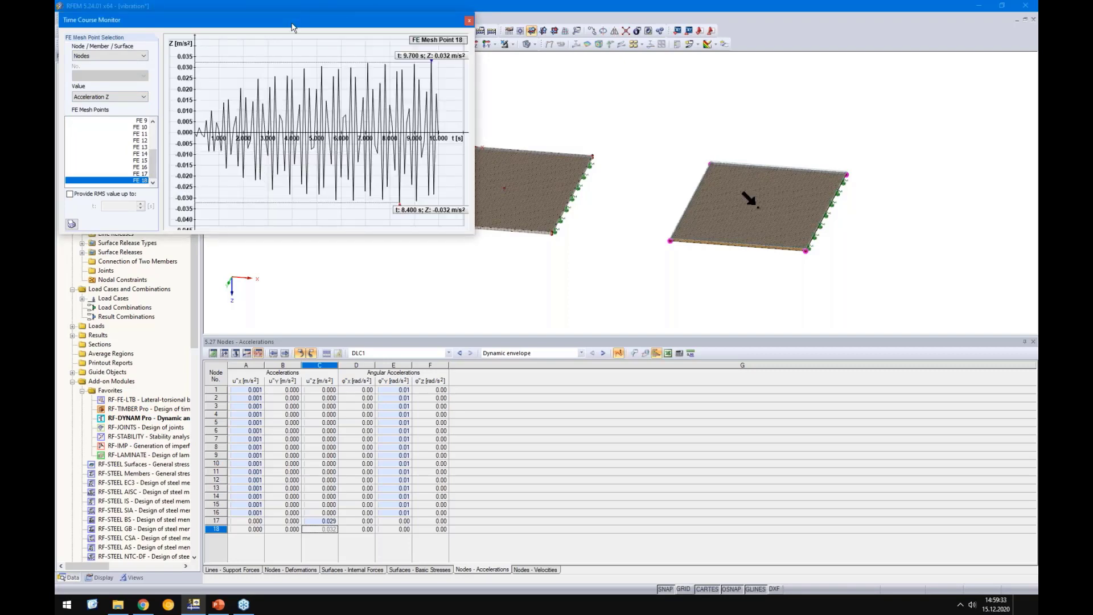
left_click_drag(291, 27, 387, 72)
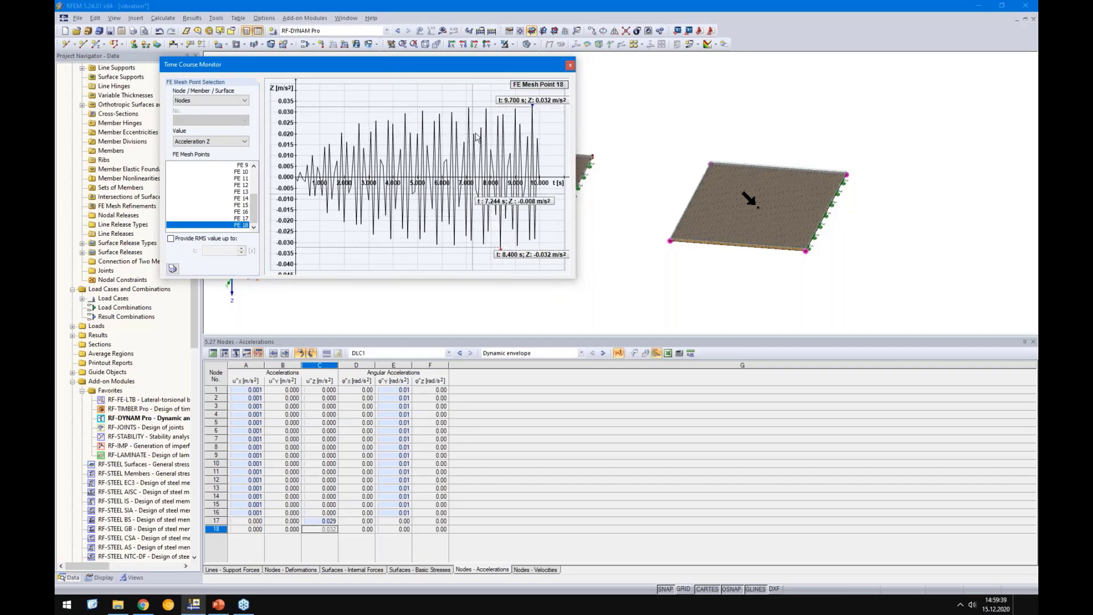
left_click(570, 66)
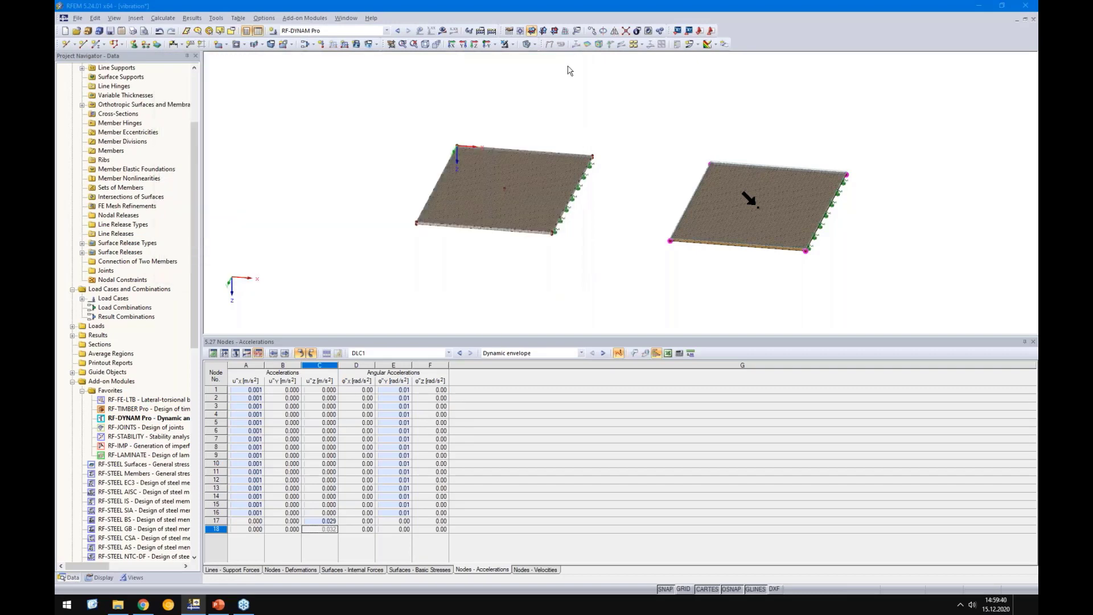
Refine the saved time step of DLC1's time history analysis in RF-DYNAM Pro, keeping the 10 s maximum time, and recalculate.
double_click(131, 418)
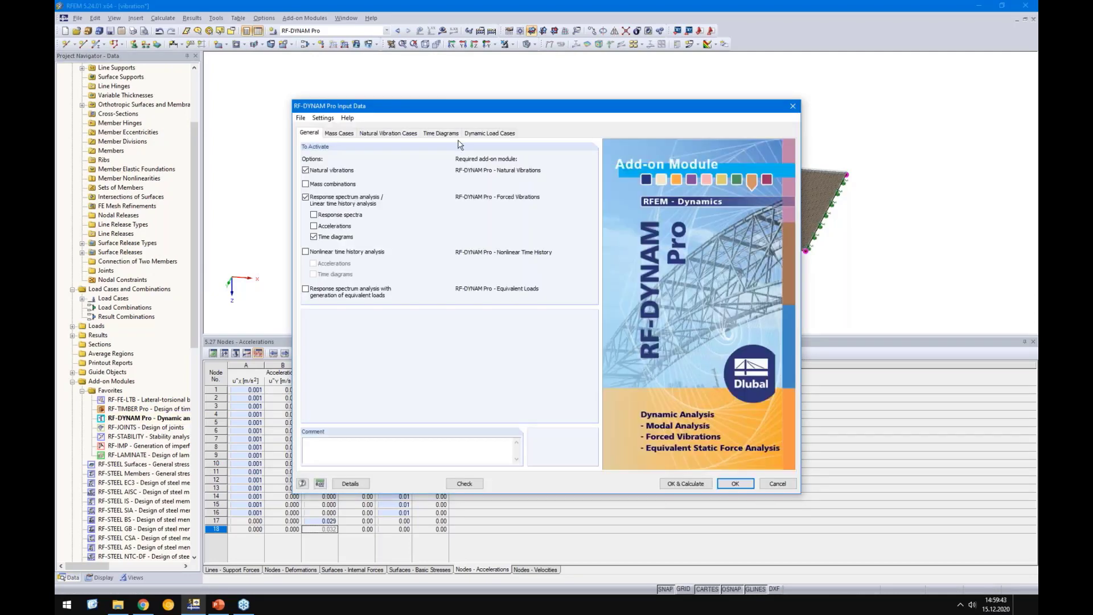
left_click(468, 134)
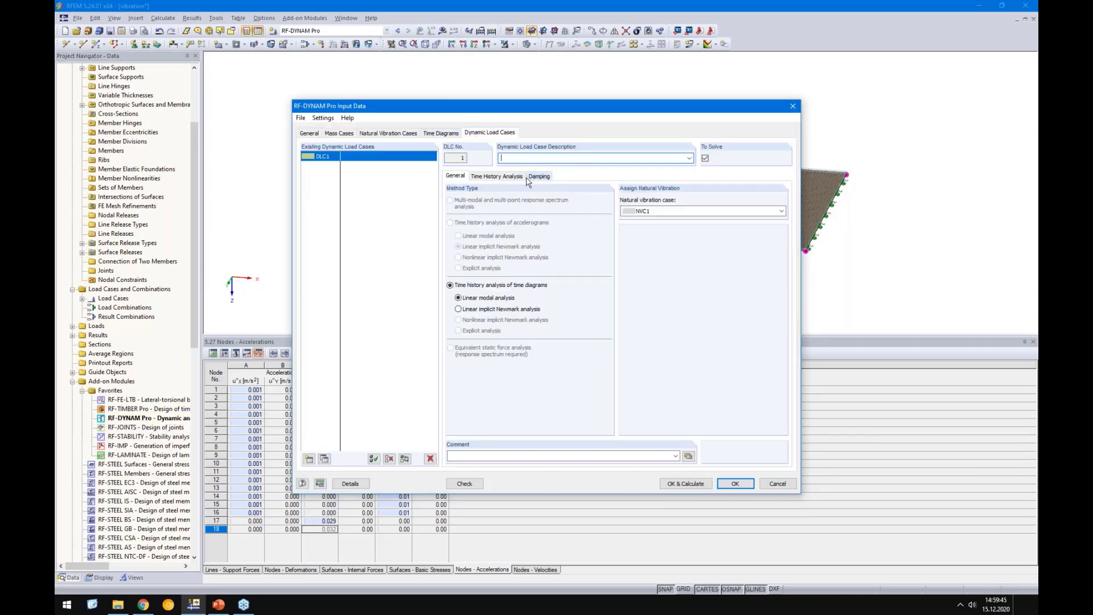
left_click(507, 176)
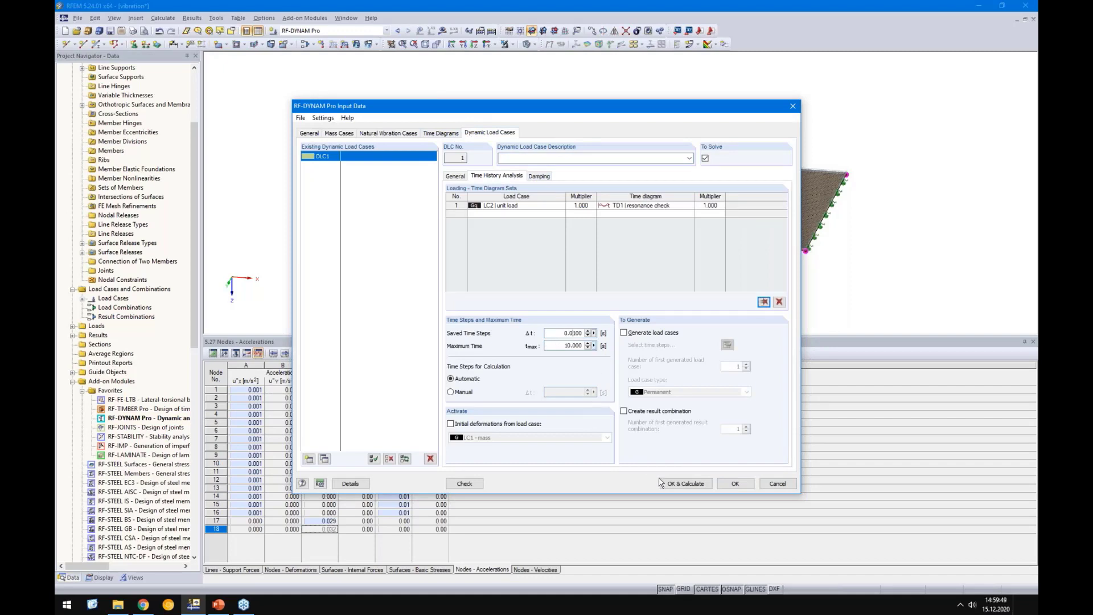
left_click(663, 484)
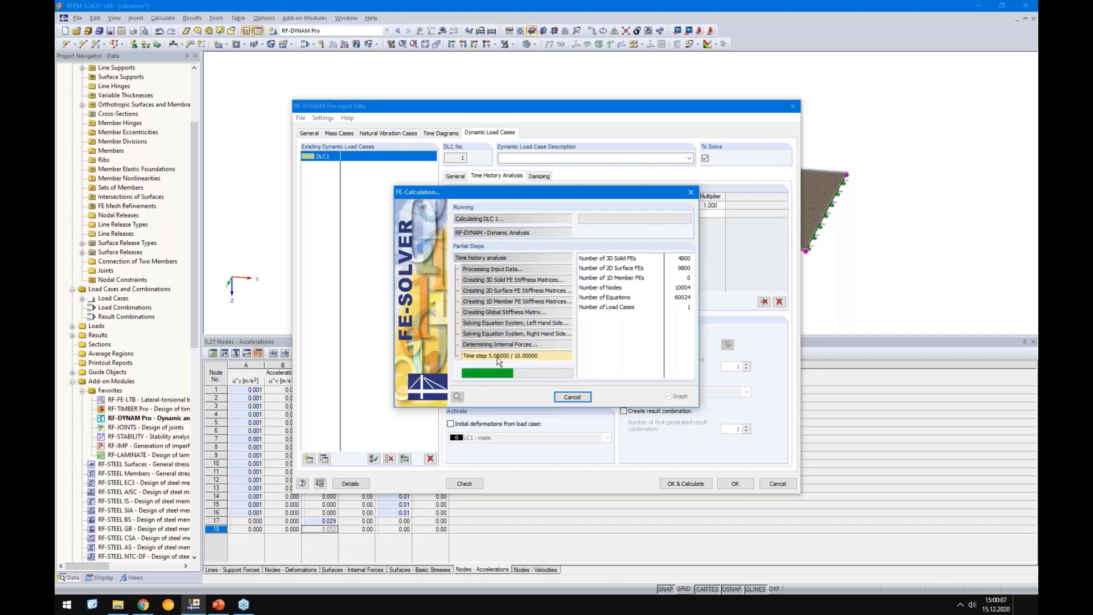
left_click_drag(487, 197, 719, 228)
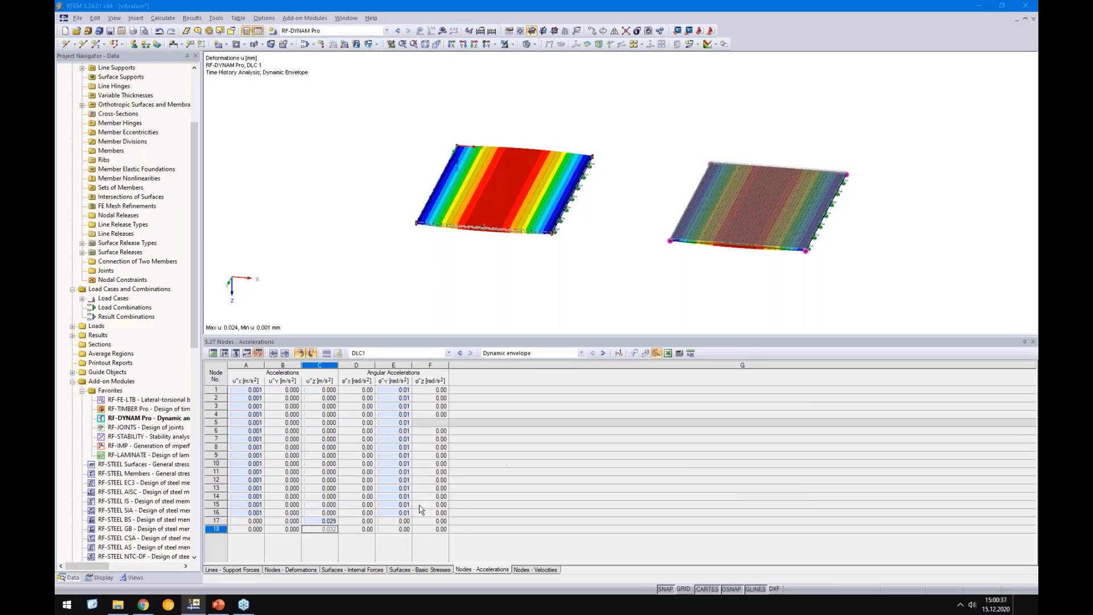
List DLC1's recalculated nodal accelerations and compare the Z accelerations of nodes 17 and 18.
left_click(434, 570)
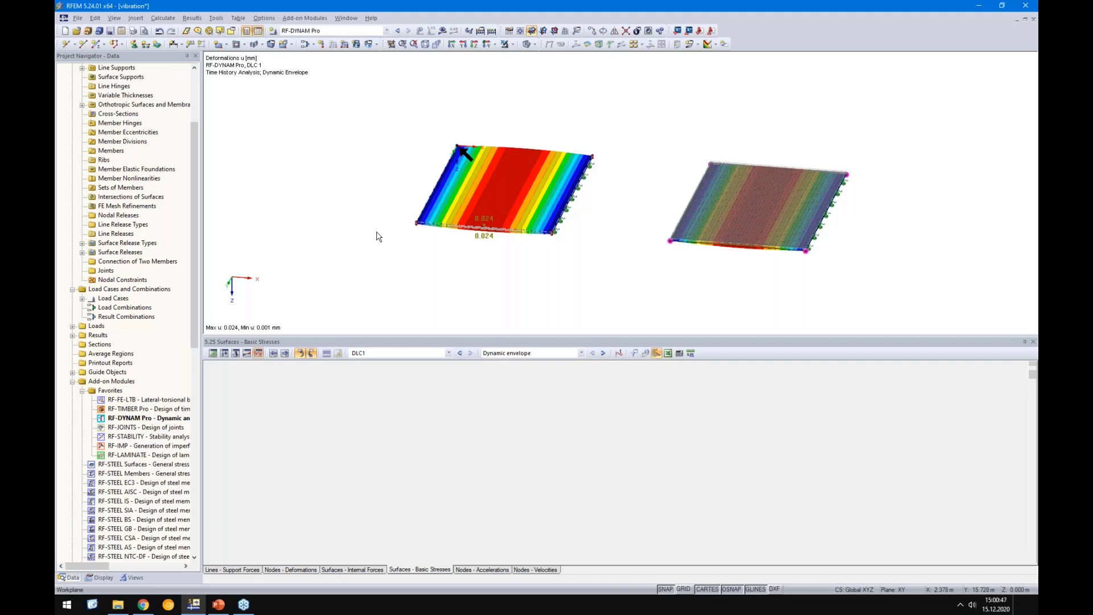
left_click(478, 570)
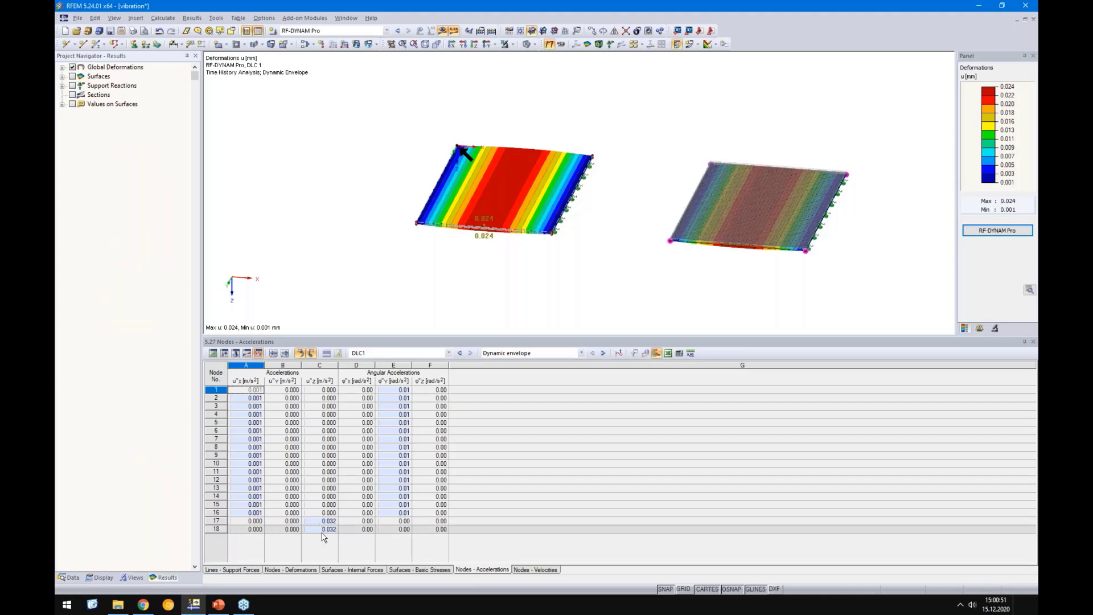
left_click_drag(324, 531, 325, 524)
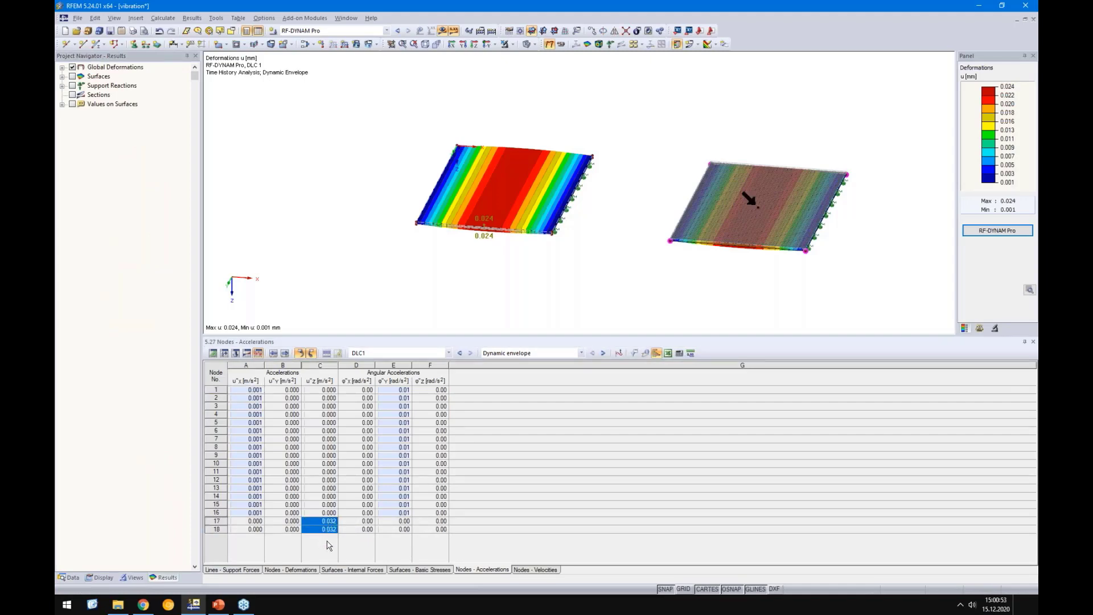
left_click(325, 522)
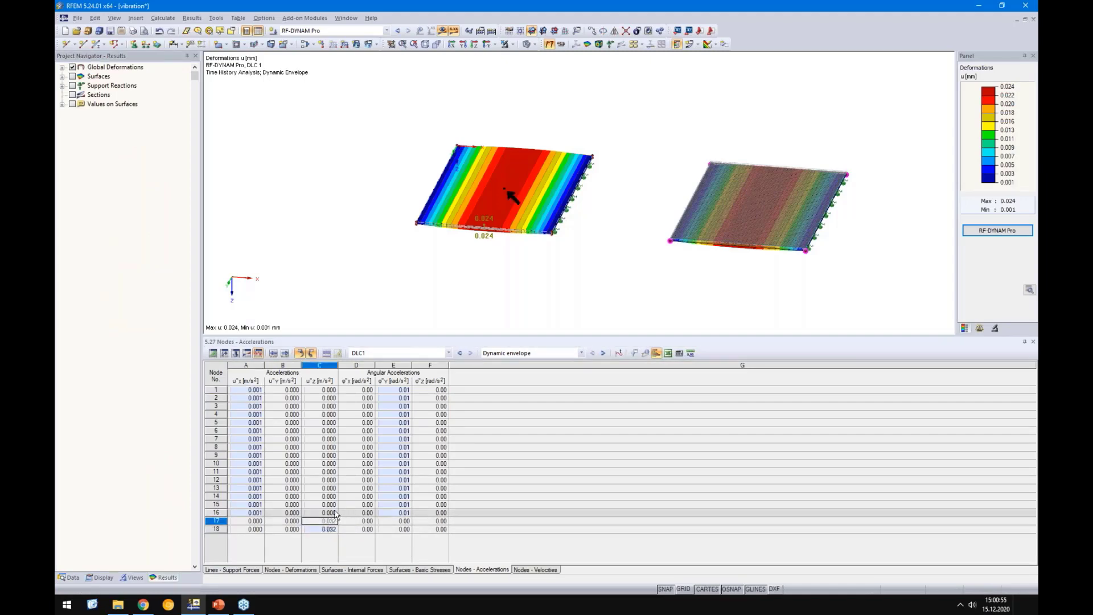
left_click_drag(324, 521, 322, 530)
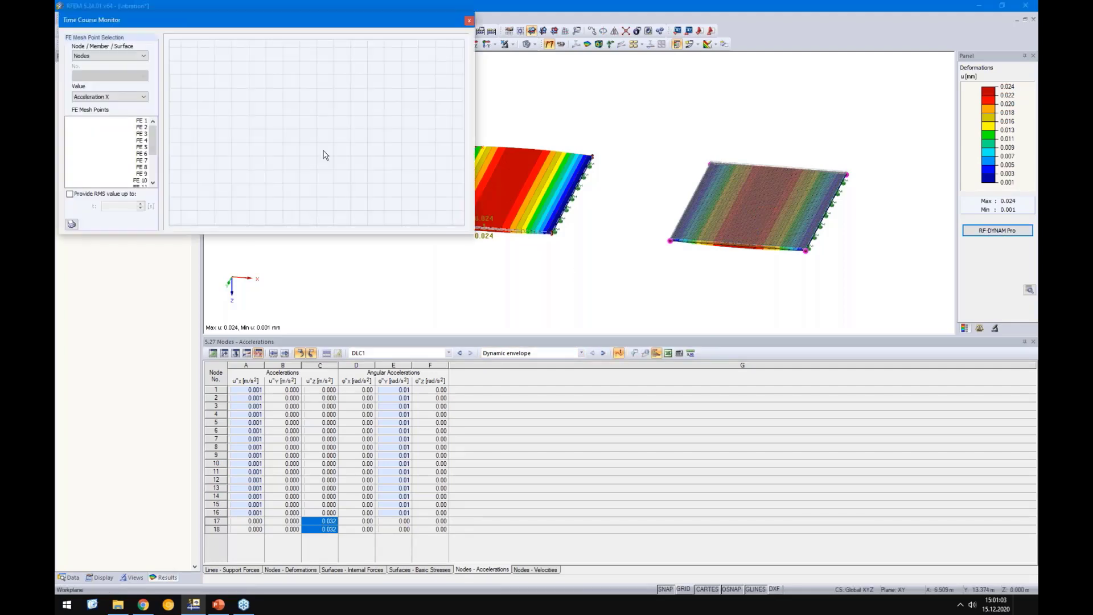
Plot the Acceleration Z time course of FE mesh point 18 in the Time Course Monitor.
left_click(121, 56)
left_click(84, 64)
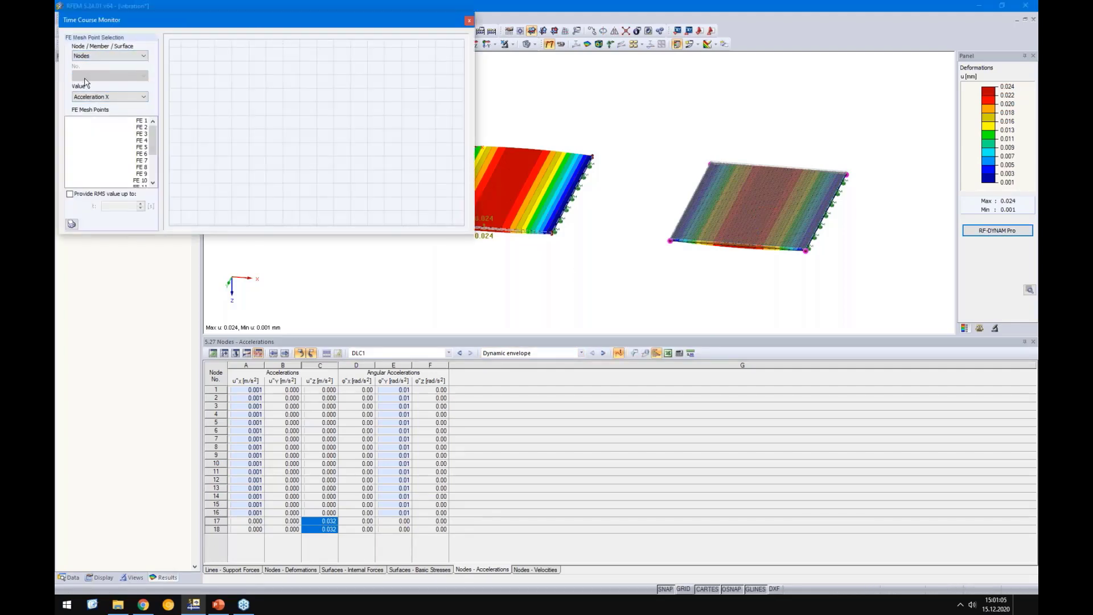
left_click(88, 99)
left_click(110, 121)
left_click_drag(153, 140, 153, 168)
left_click(141, 181)
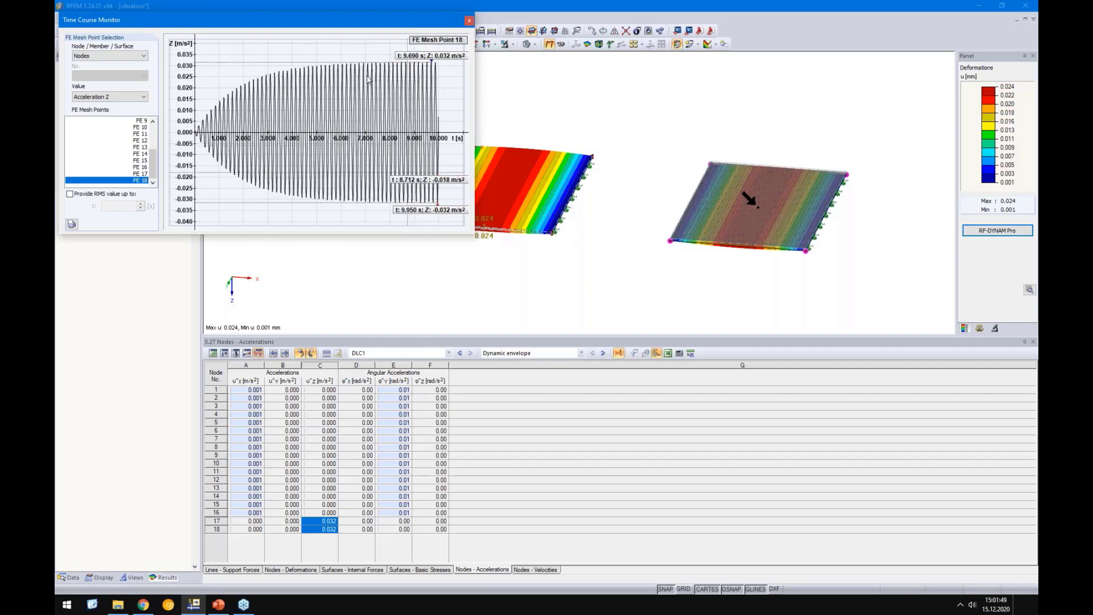
Review the result values available for the time course, inspect the acceleration curve again and close the monitor.
left_click(119, 56)
left_click(119, 63)
left_click(114, 97)
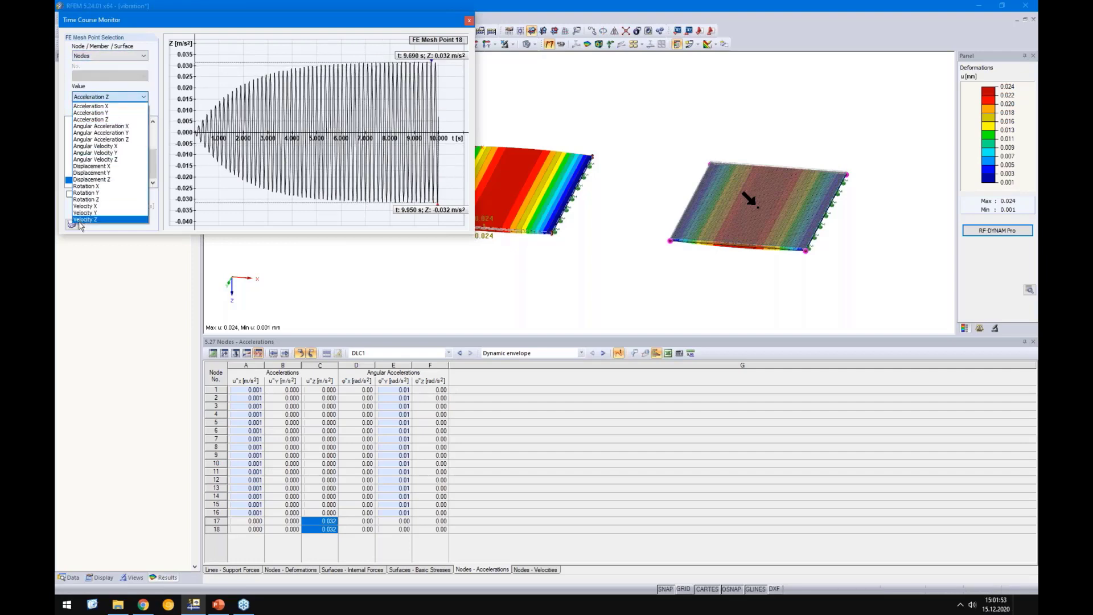
left_click(257, 221)
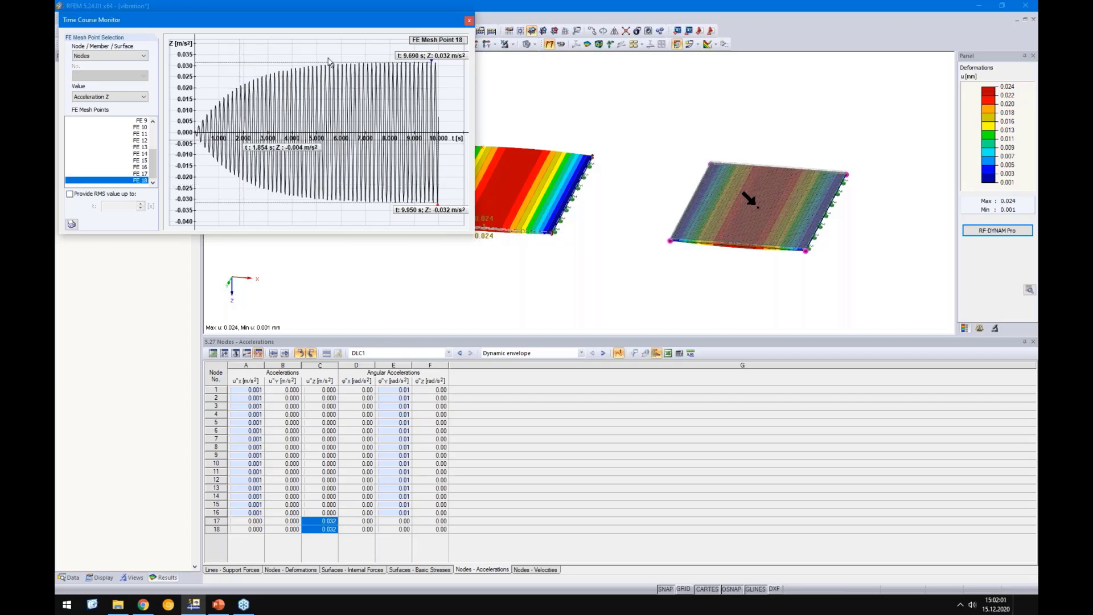
left_click(469, 20)
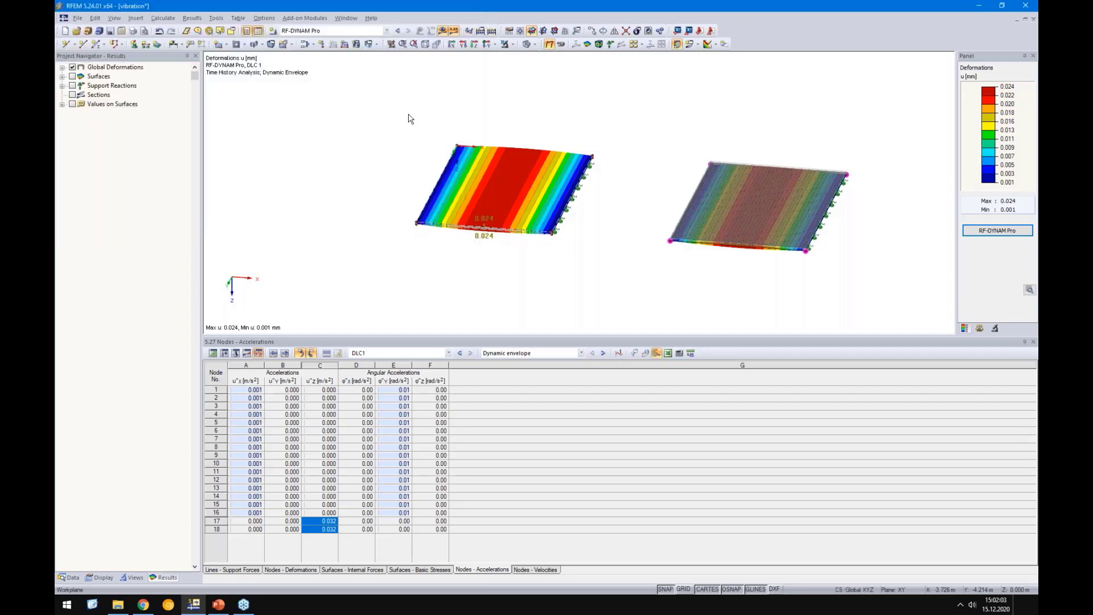